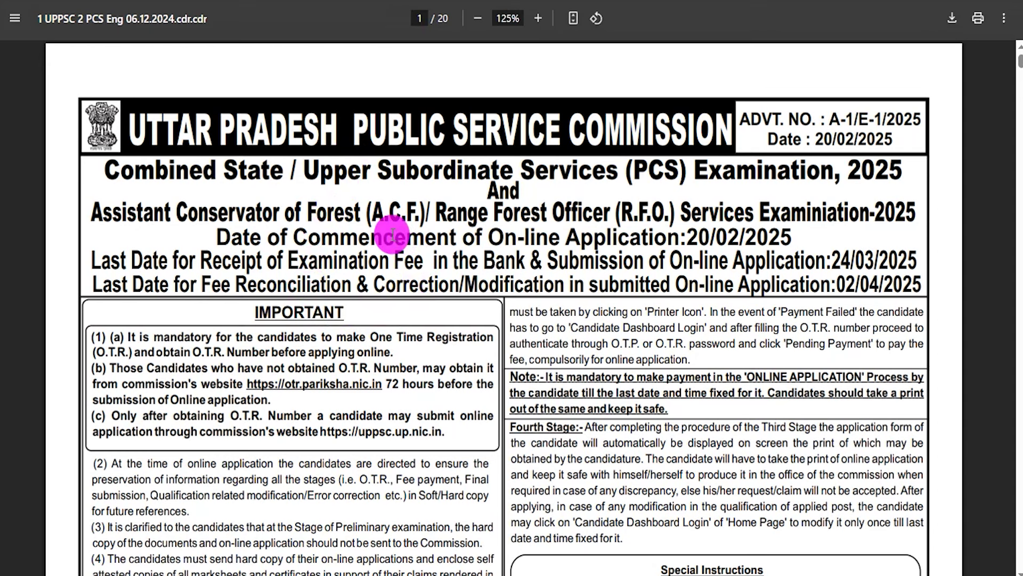
- Highlight the Combined State/Upper Subordinate title and the ACF/RFO exam line, then clear it
{"action": "left_click_drag", "start_coordinate": [176, 171], "coordinate": [793, 166]}
{"action": "left_click_drag", "start_coordinate": [92, 212], "coordinate": [343, 211]}
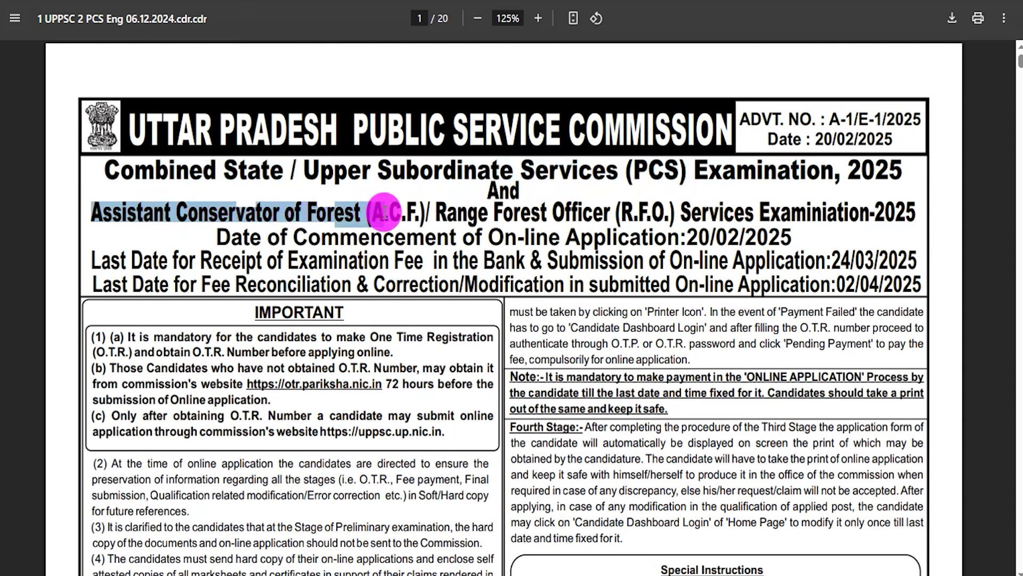
{"action": "left_click_drag", "start_coordinate": [437, 211], "coordinate": [589, 212]}
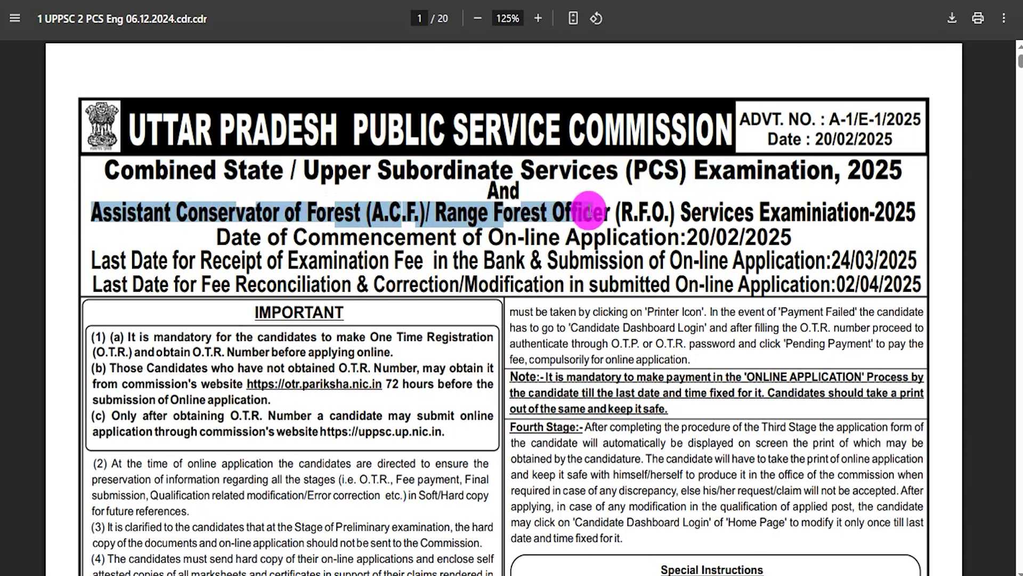
{"action": "left_click_drag", "start_coordinate": [655, 209], "coordinate": [785, 212]}
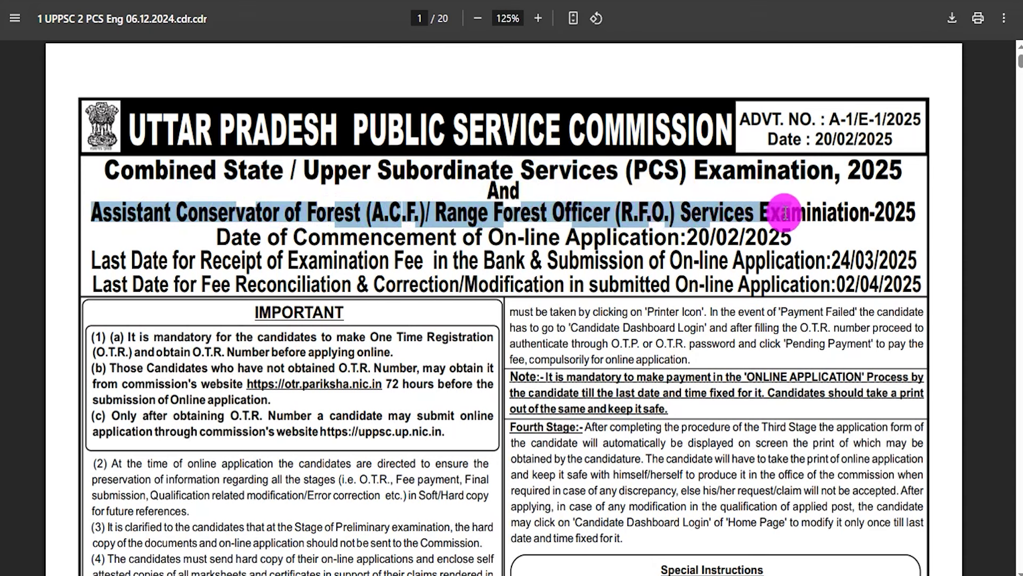
{"action": "left_click_drag", "start_coordinate": [855, 213], "coordinate": [917, 214]}
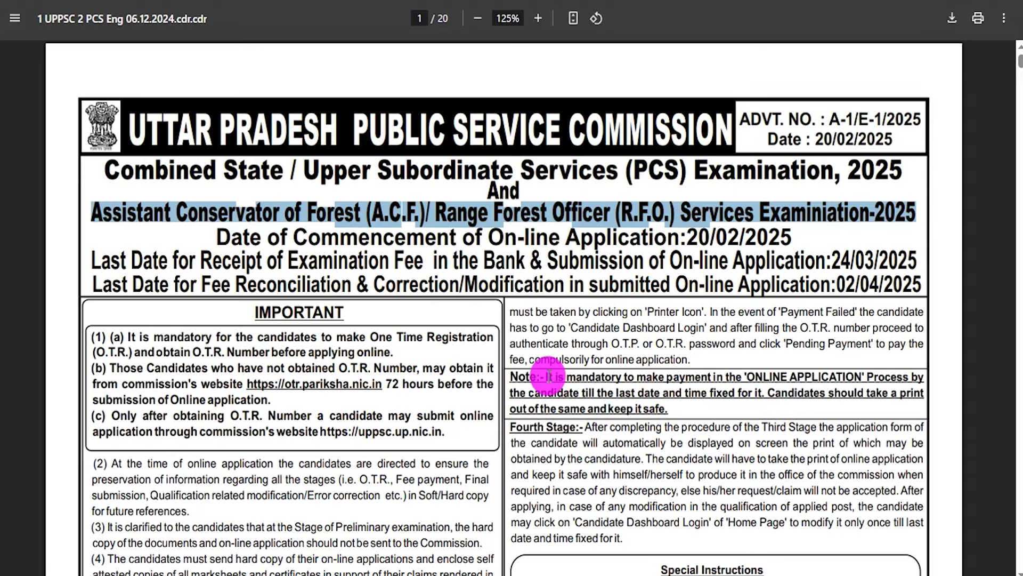
{"action": "scroll", "coordinate": [516, 371], "scroll_direction": "down", "scroll_amount": 15}
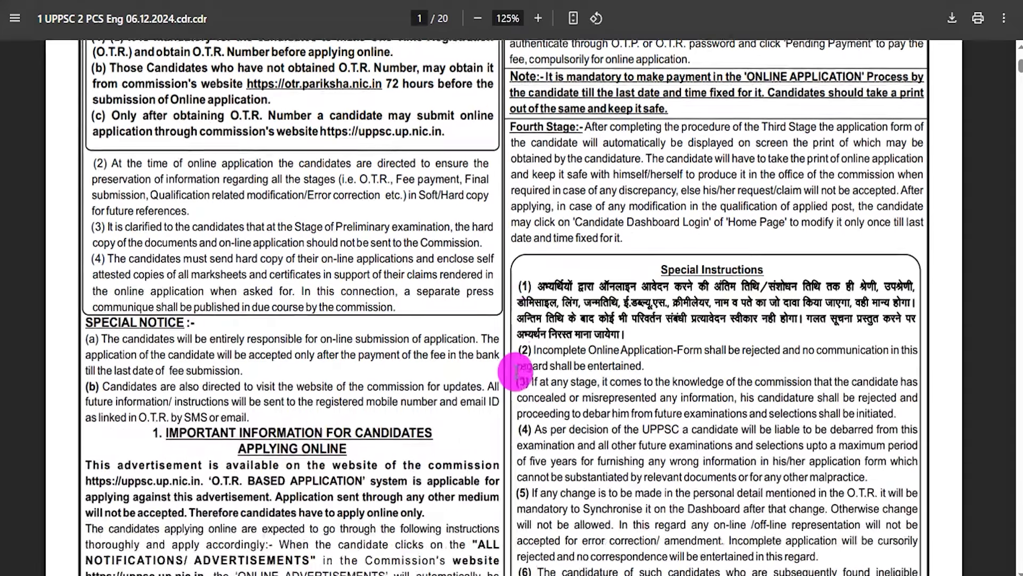
{"action": "scroll", "coordinate": [516, 371], "scroll_direction": "down", "scroll_amount": 3}
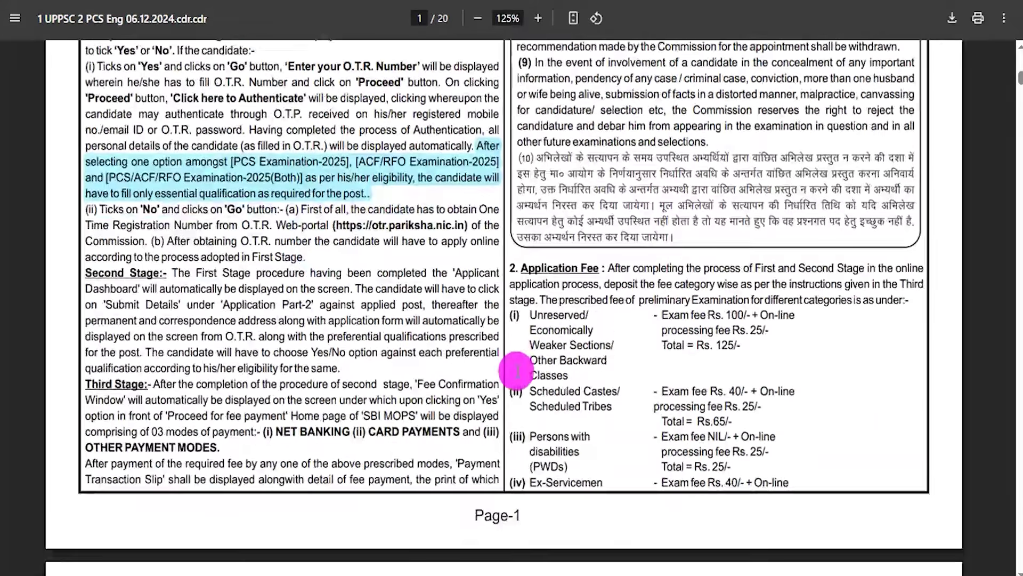
{"action": "scroll", "coordinate": [517, 372], "scroll_direction": "up", "scroll_amount": 18}
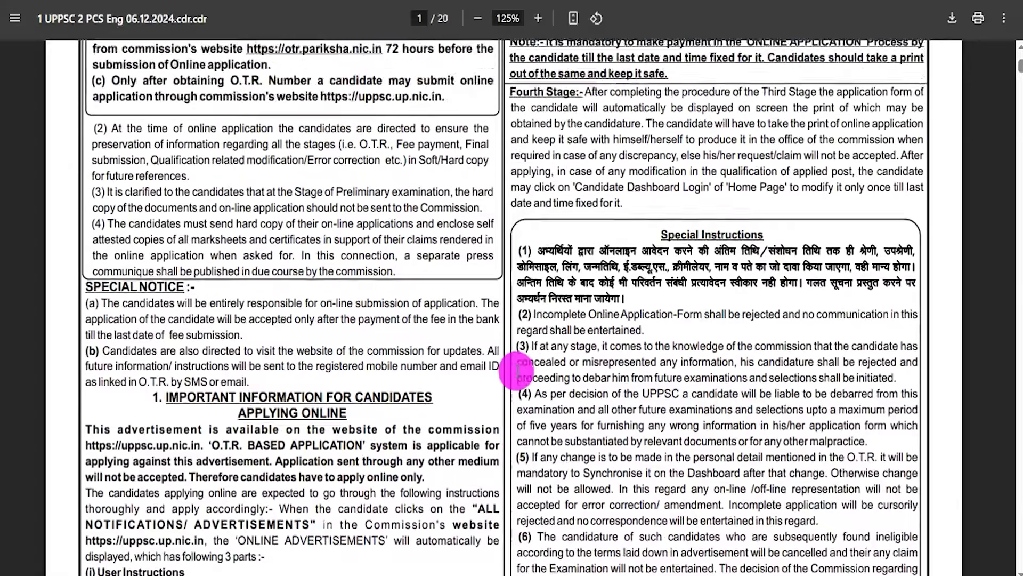
{"action": "scroll", "coordinate": [517, 368], "scroll_direction": "up", "scroll_amount": 2}
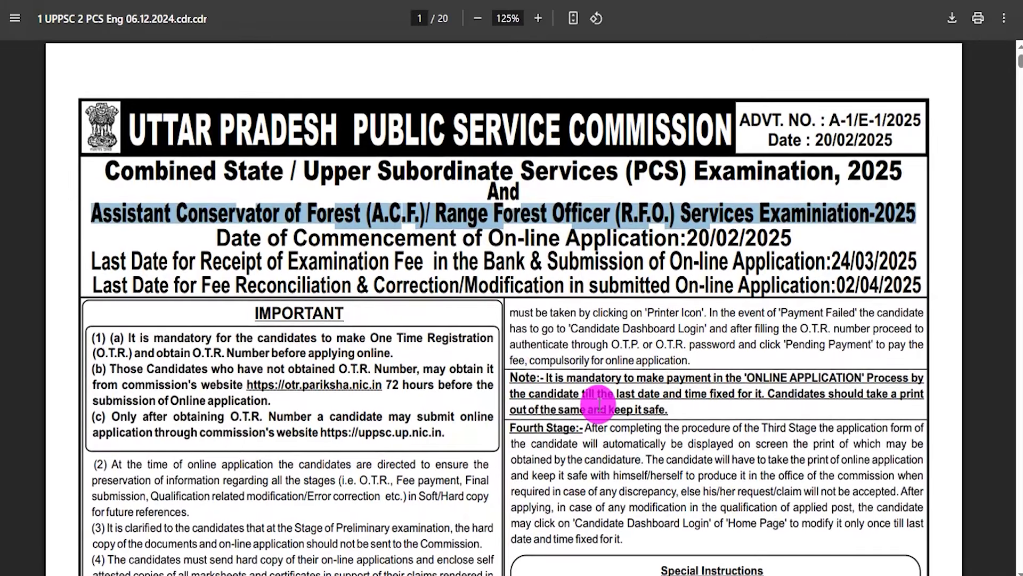
{"action": "left_click", "coordinate": [546, 351]}
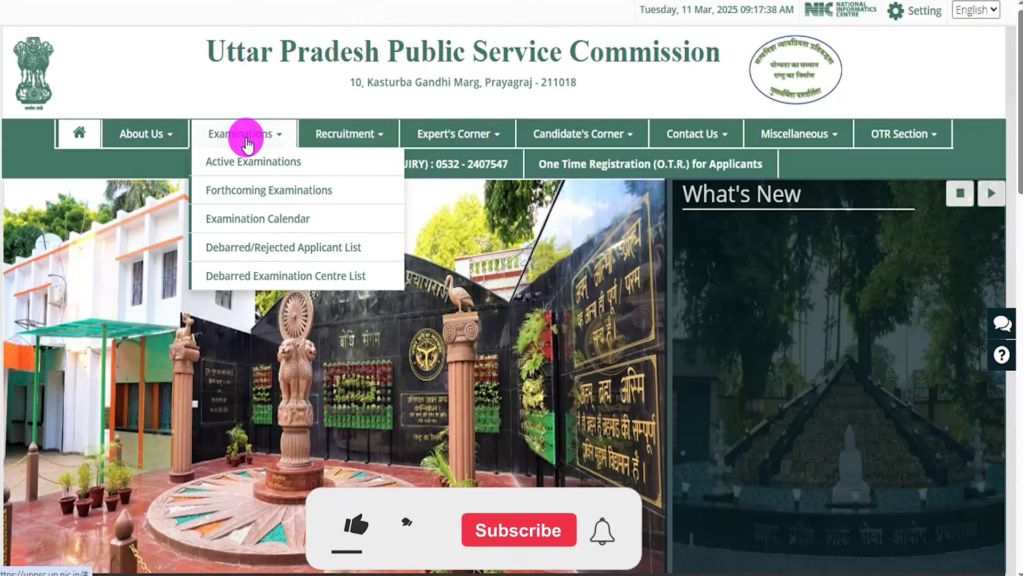
- Highlight the UPPSC PCS Recruitment Online Form 2025 title, the organization and the Combined, ACF and RFO exam names
{"action": "mouse_move", "coordinate": [181, 144]}
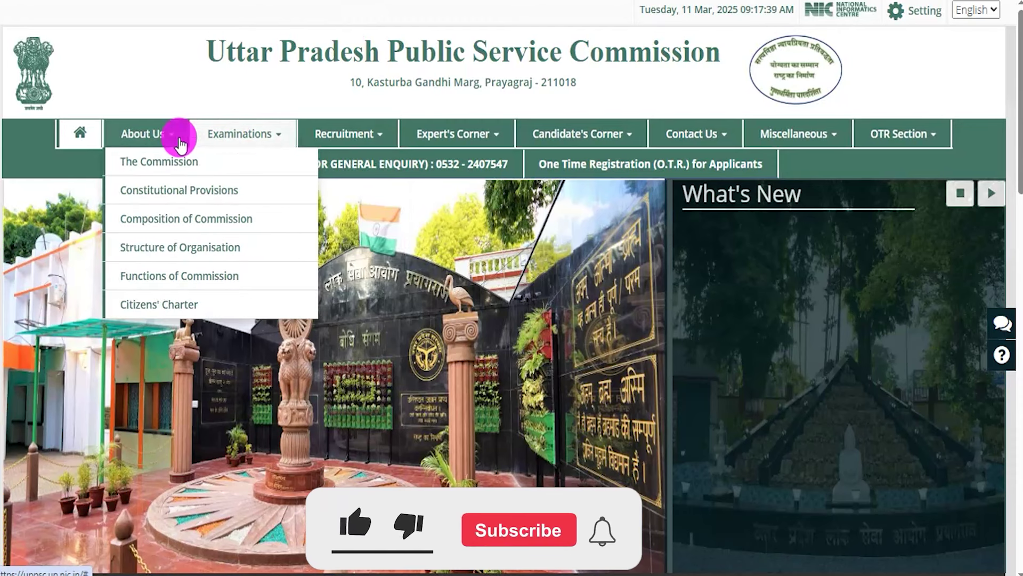
{"action": "mouse_move", "coordinate": [811, 143]}
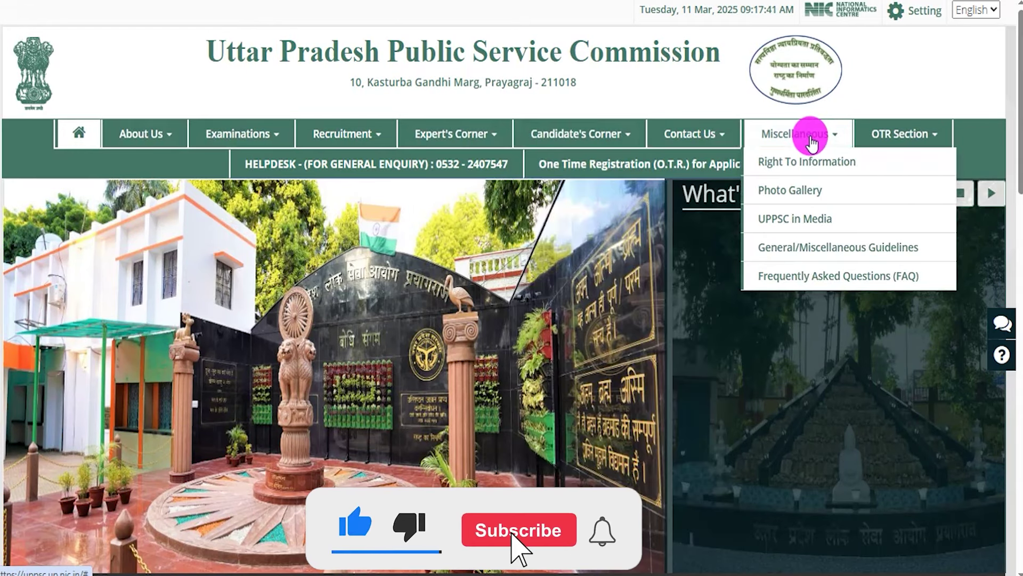
{"action": "scroll", "coordinate": [561, 315], "scroll_direction": "down", "scroll_amount": 5}
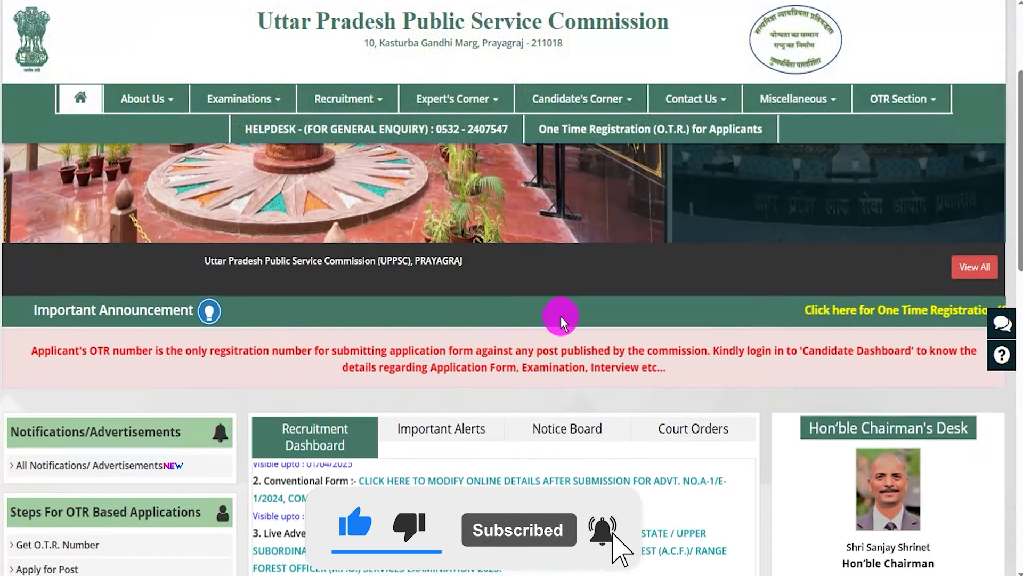
{"action": "scroll", "coordinate": [560, 315], "scroll_direction": "down", "scroll_amount": 10}
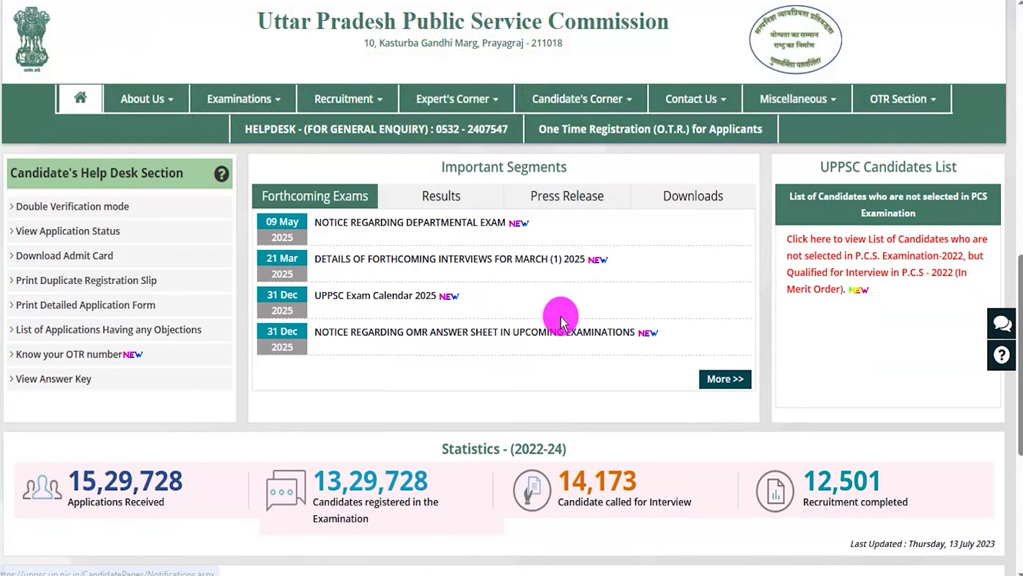
{"action": "scroll", "coordinate": [707, 426], "scroll_direction": "down", "scroll_amount": 5}
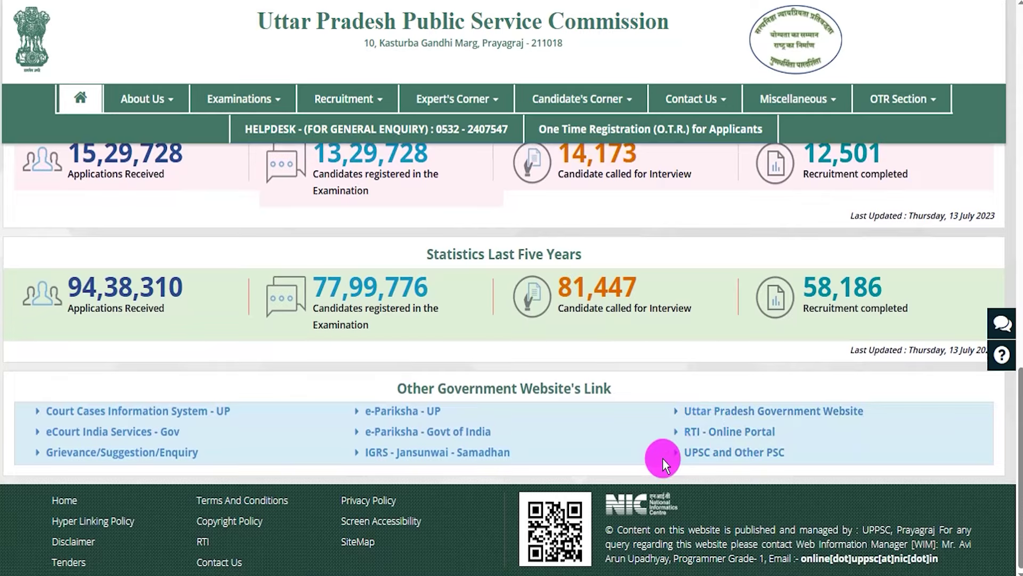
{"action": "scroll", "coordinate": [663, 458], "scroll_direction": "up", "scroll_amount": 10}
{"action": "scroll", "coordinate": [663, 459], "scroll_direction": "up", "scroll_amount": 8}
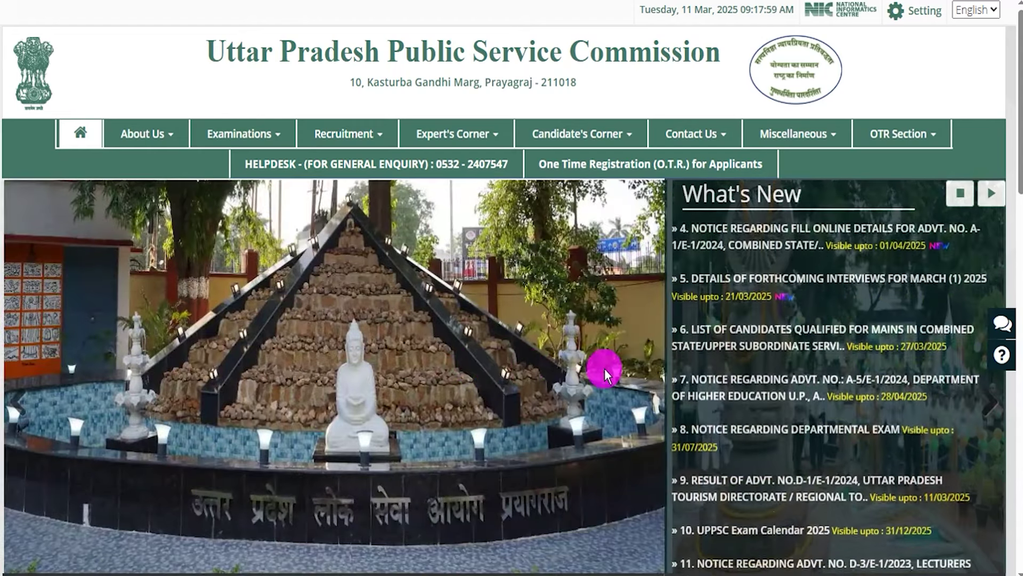
{"action": "scroll", "coordinate": [605, 369], "scroll_direction": "down", "scroll_amount": 4}
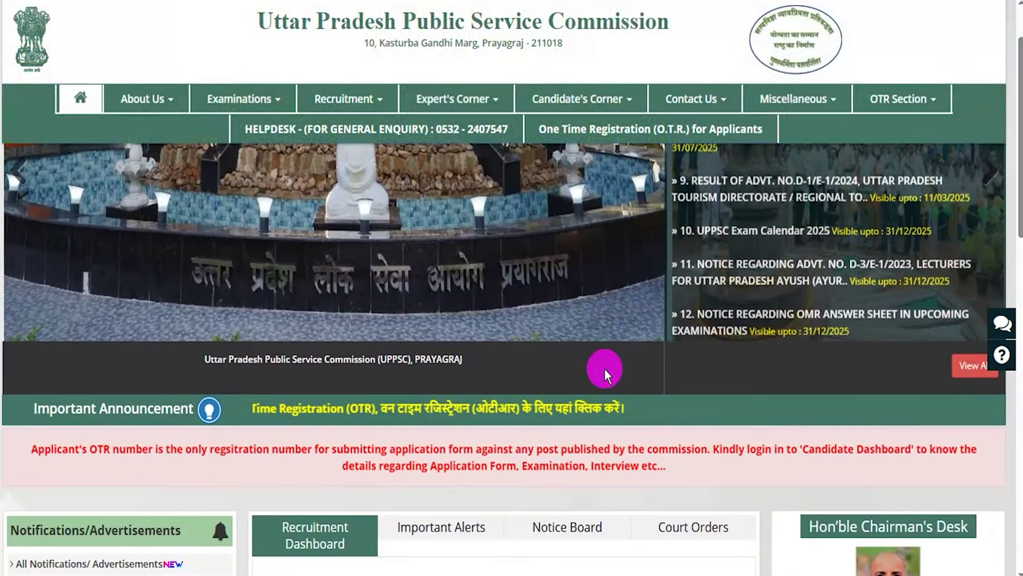
{"action": "scroll", "coordinate": [605, 369], "scroll_direction": "up", "scroll_amount": 4}
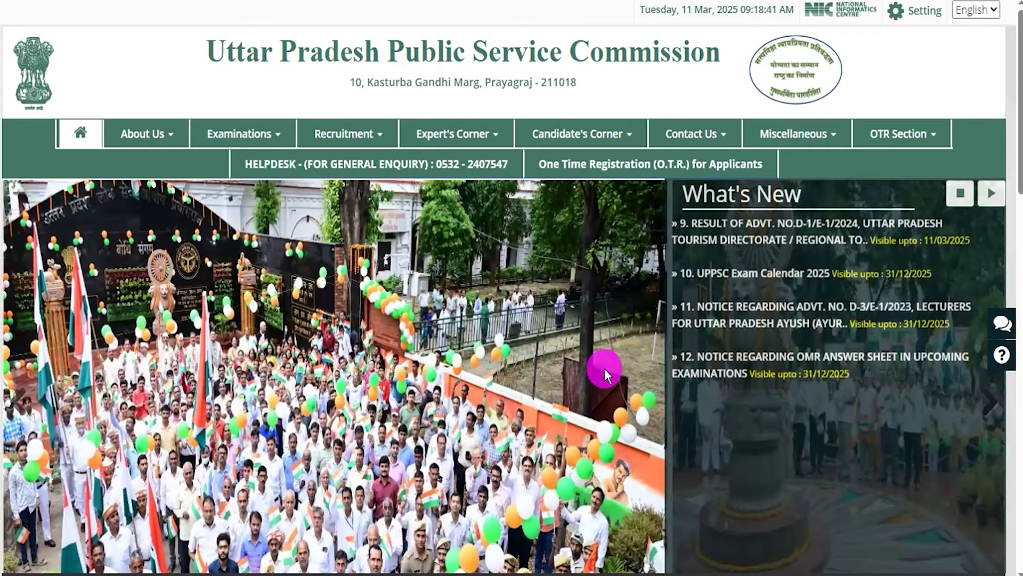
{"action": "scroll", "coordinate": [605, 369], "scroll_direction": "down", "scroll_amount": 5}
{"action": "scroll", "coordinate": [604, 368], "scroll_direction": "down", "scroll_amount": 3}
{"action": "scroll", "coordinate": [605, 368], "scroll_direction": "up", "scroll_amount": 10}
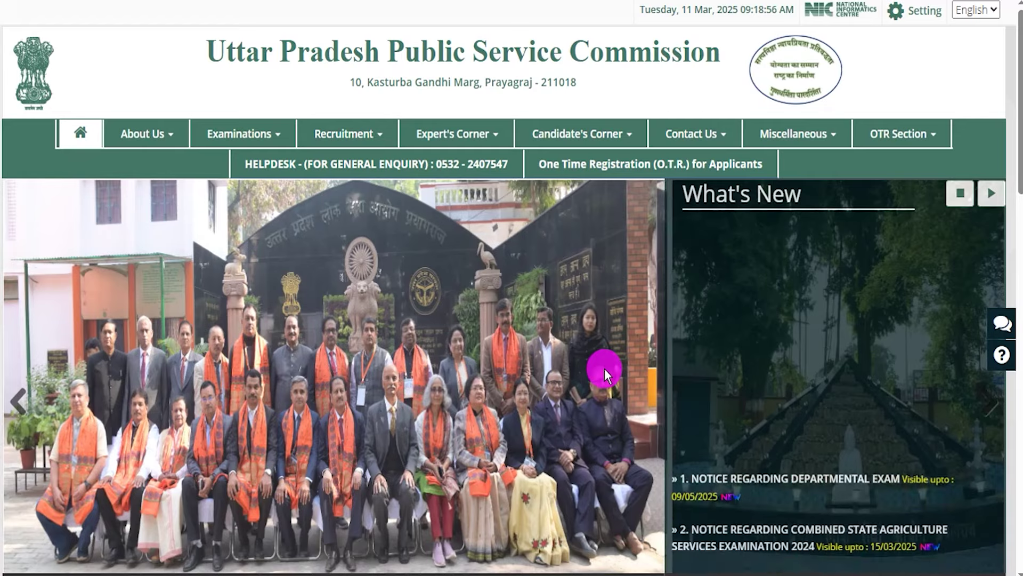
{"action": "scroll", "coordinate": [604, 368], "scroll_direction": "down", "scroll_amount": 5}
{"action": "scroll", "coordinate": [606, 370], "scroll_direction": "up", "scroll_amount": 5}
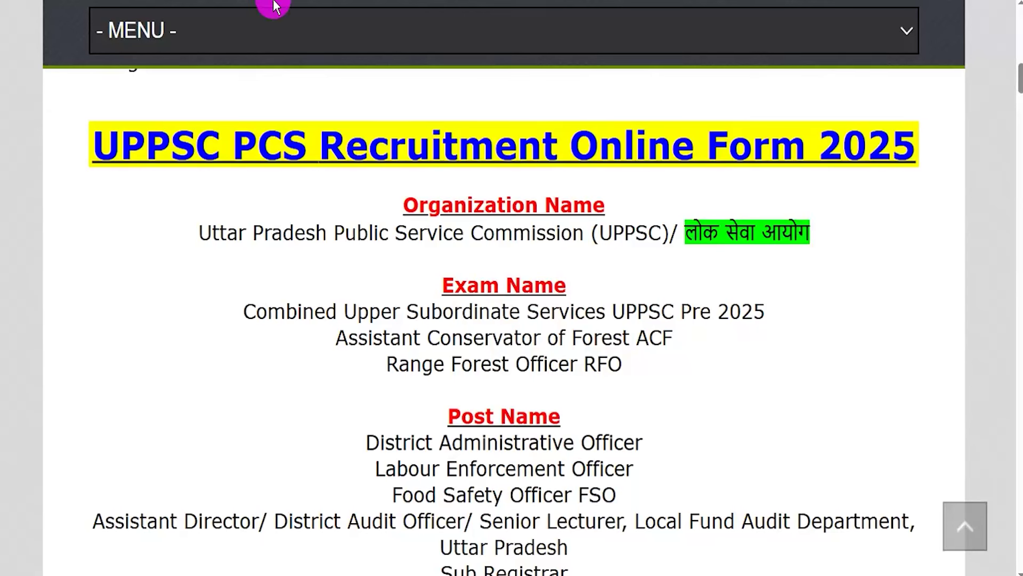
{"action": "left_click_drag", "start_coordinate": [119, 142], "coordinate": [877, 153]}
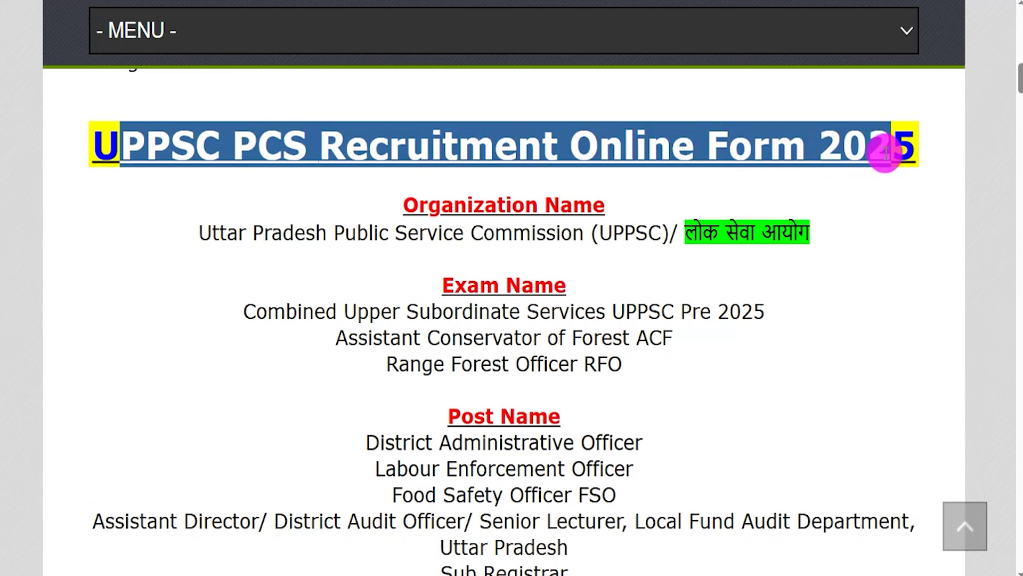
{"action": "left_click_drag", "start_coordinate": [213, 233], "coordinate": [777, 231]}
{"action": "left_click_drag", "start_coordinate": [286, 311], "coordinate": [712, 311]}
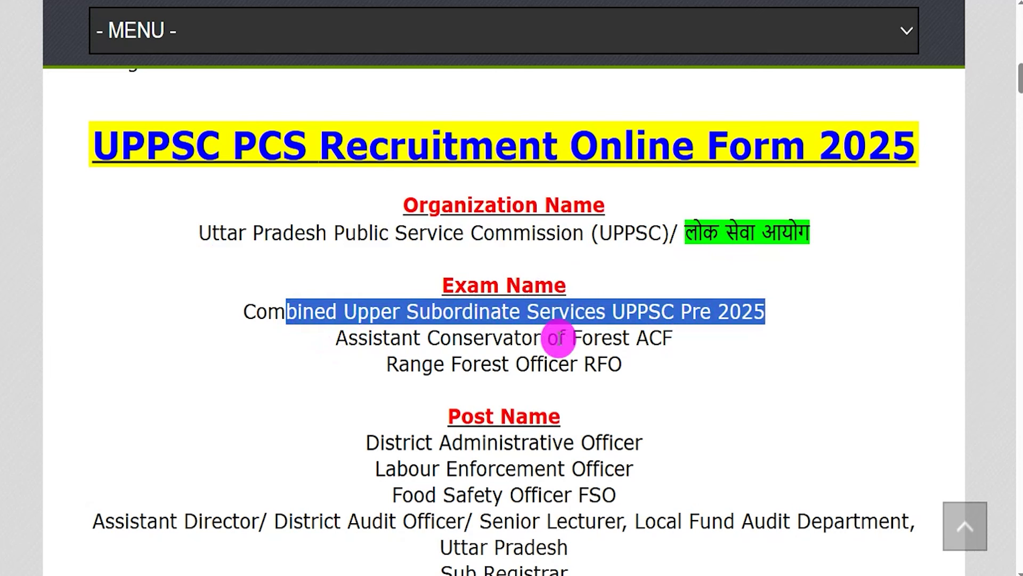
{"action": "left_click_drag", "start_coordinate": [368, 338], "coordinate": [663, 338]}
{"action": "left_click_drag", "start_coordinate": [409, 365], "coordinate": [575, 368]}
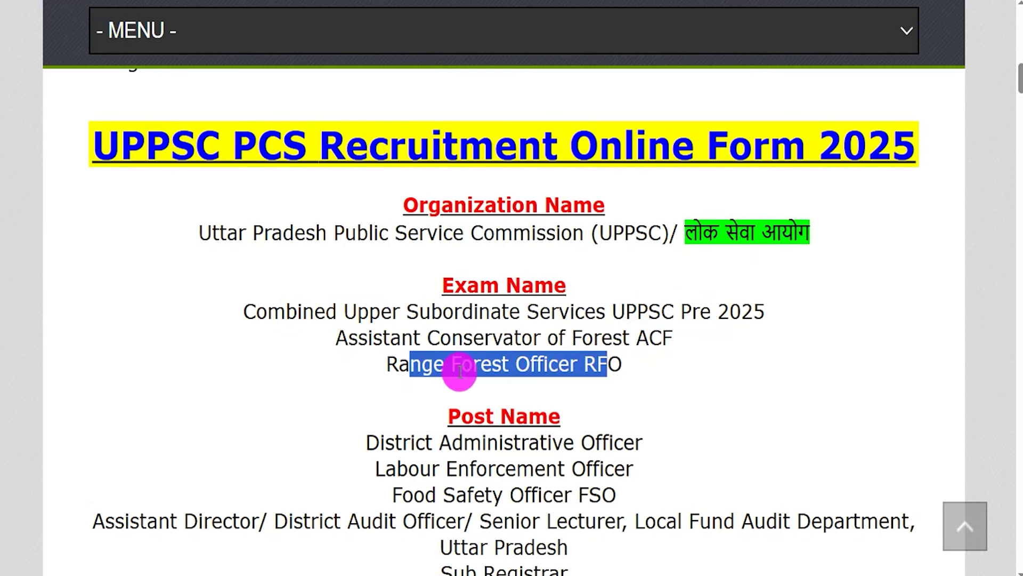
- Highlight the posts: District Administrative Officer, Labour Enforcement Officer, Food Safety Officer, and Assistant Director onward
{"action": "scroll", "coordinate": [459, 371], "scroll_direction": "down", "scroll_amount": 5}
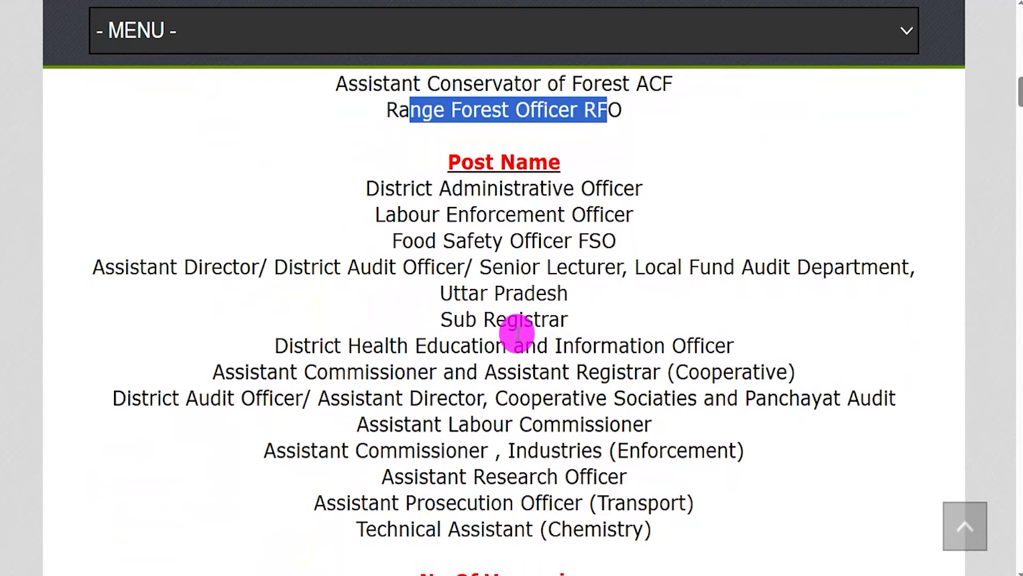
{"action": "left_click_drag", "start_coordinate": [372, 188], "coordinate": [628, 190]}
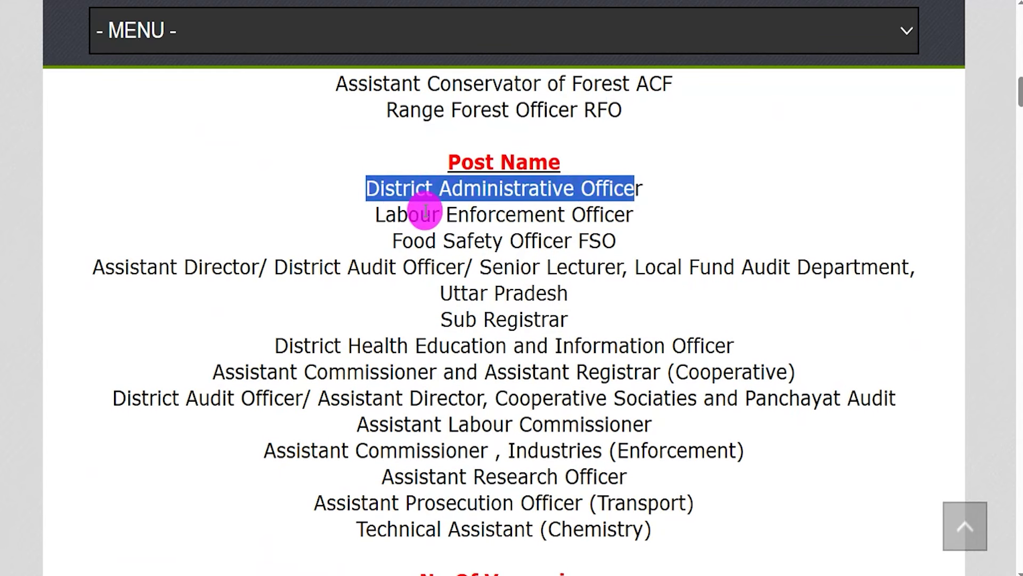
{"action": "left_click_drag", "start_coordinate": [383, 213], "coordinate": [601, 210]}
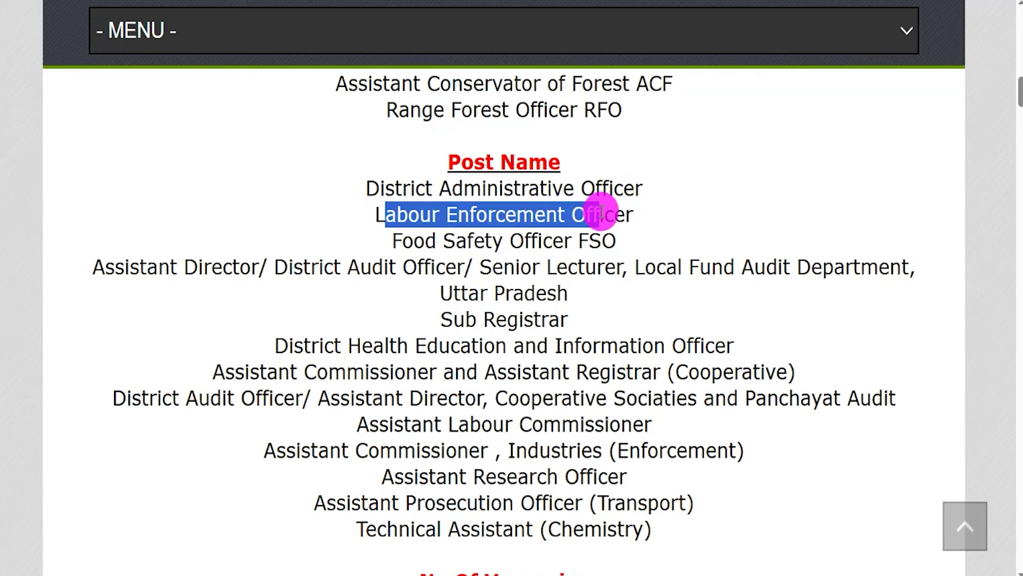
{"action": "left_click_drag", "start_coordinate": [403, 243], "coordinate": [587, 243]}
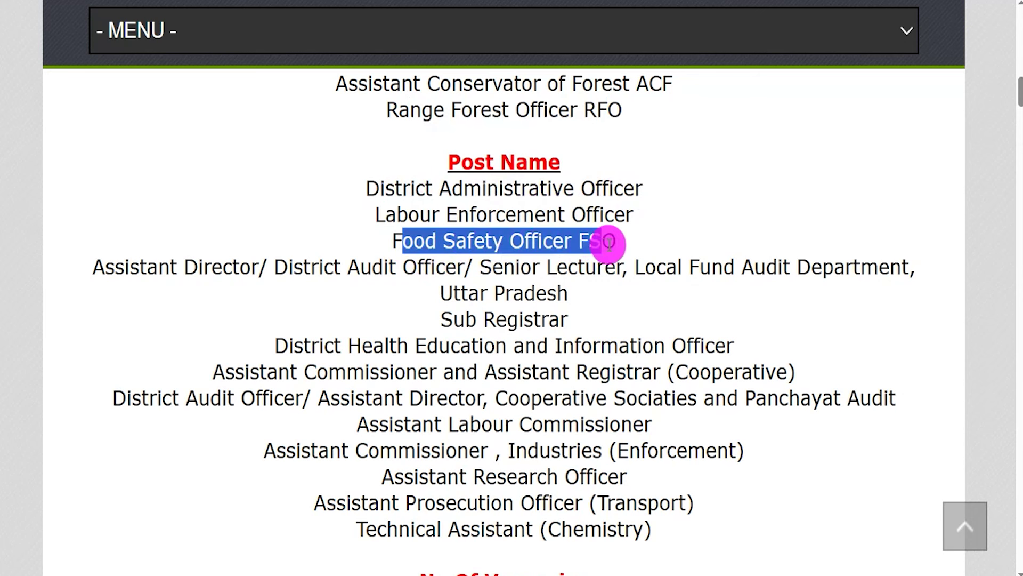
{"action": "left_click_drag", "start_coordinate": [130, 266], "coordinate": [654, 535]}
- Highlight the last date to apply online, 24 March 2025, among the important dates
{"action": "scroll", "coordinate": [587, 452], "scroll_direction": "down", "scroll_amount": 5}
{"action": "left_click_drag", "start_coordinate": [487, 291], "coordinate": [523, 296]}
{"action": "left_click_drag", "start_coordinate": [581, 394], "coordinate": [682, 396]}
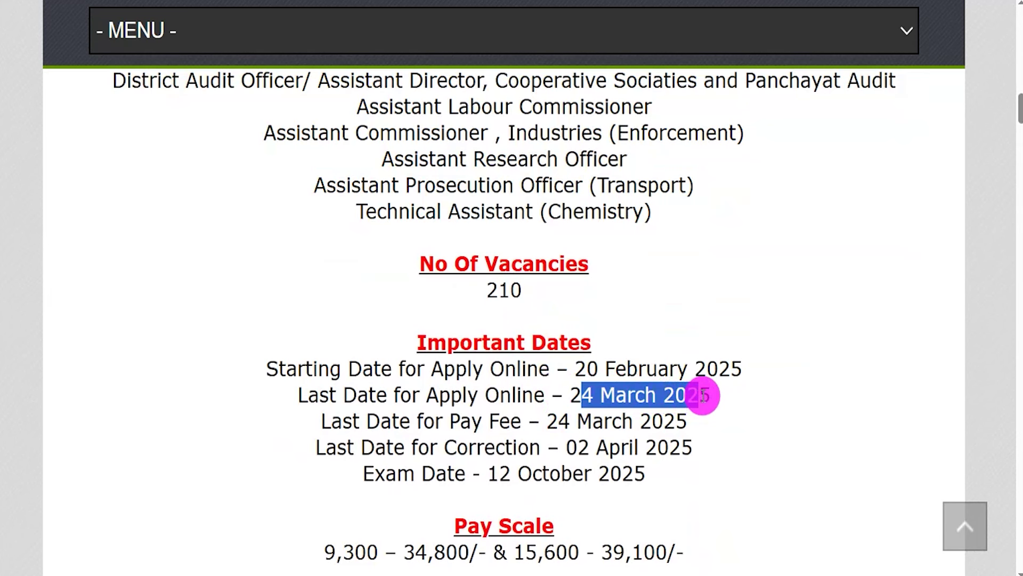
- Review qualifications, highlighting the District Administrative Officer's Master Degree requirement
{"action": "left_click_drag", "start_coordinate": [704, 395], "coordinate": [704, 395]}
{"action": "scroll", "coordinate": [645, 419], "scroll_direction": "down", "scroll_amount": 4}
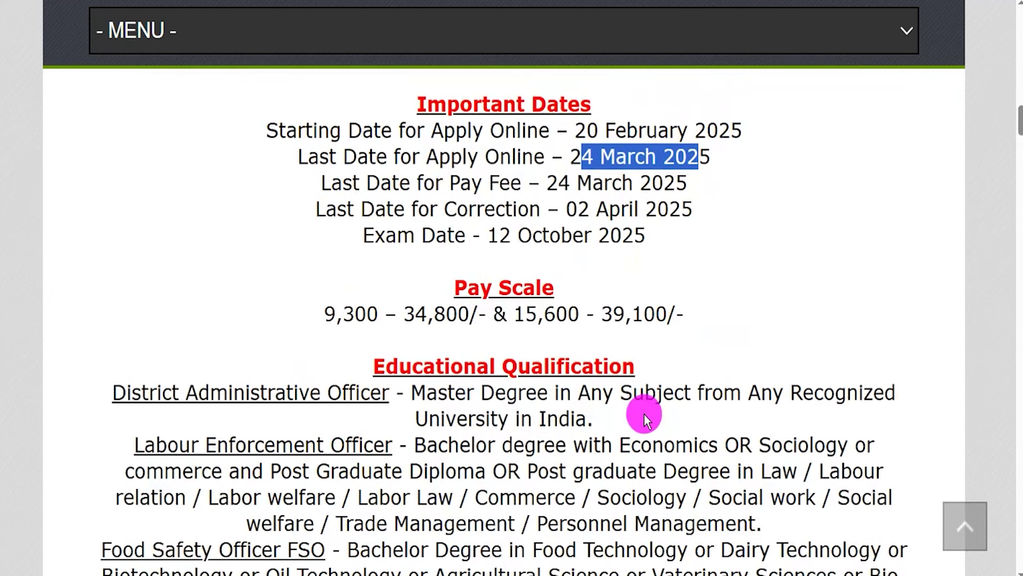
{"action": "scroll", "coordinate": [645, 419], "scroll_direction": "down", "scroll_amount": 3}
{"action": "left_click_drag", "start_coordinate": [413, 208], "coordinate": [601, 209]}
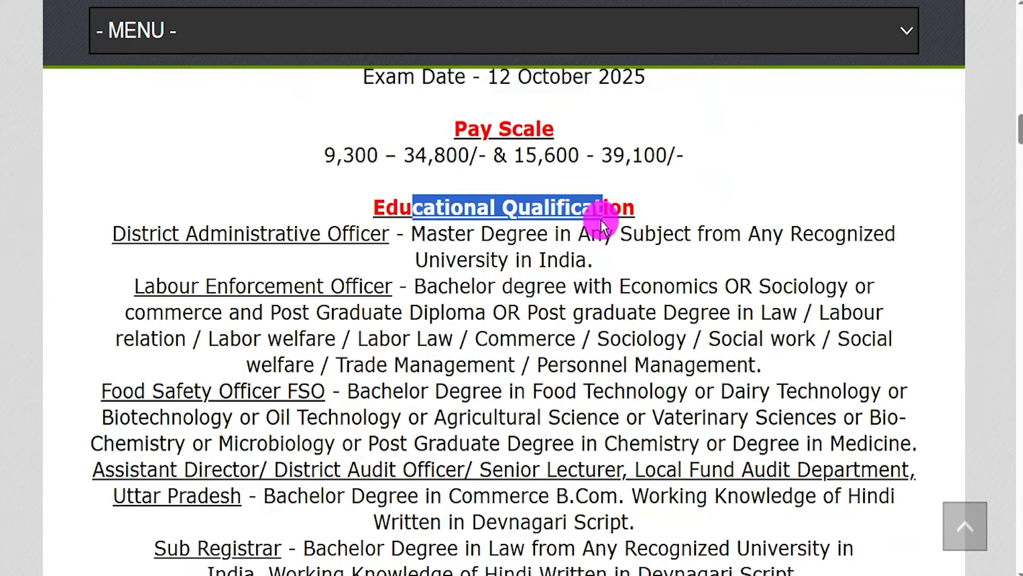
{"action": "left_click_drag", "start_coordinate": [151, 226], "coordinate": [354, 242]}
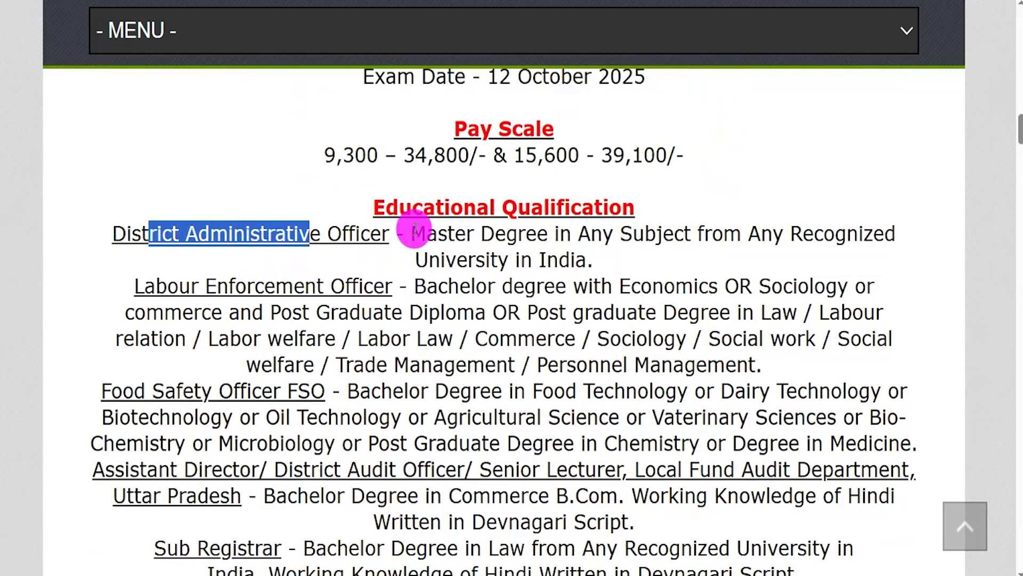
{"action": "left_click_drag", "start_coordinate": [413, 230], "coordinate": [509, 263]}
{"action": "scroll", "coordinate": [448, 331], "scroll_direction": "down", "scroll_amount": 3}
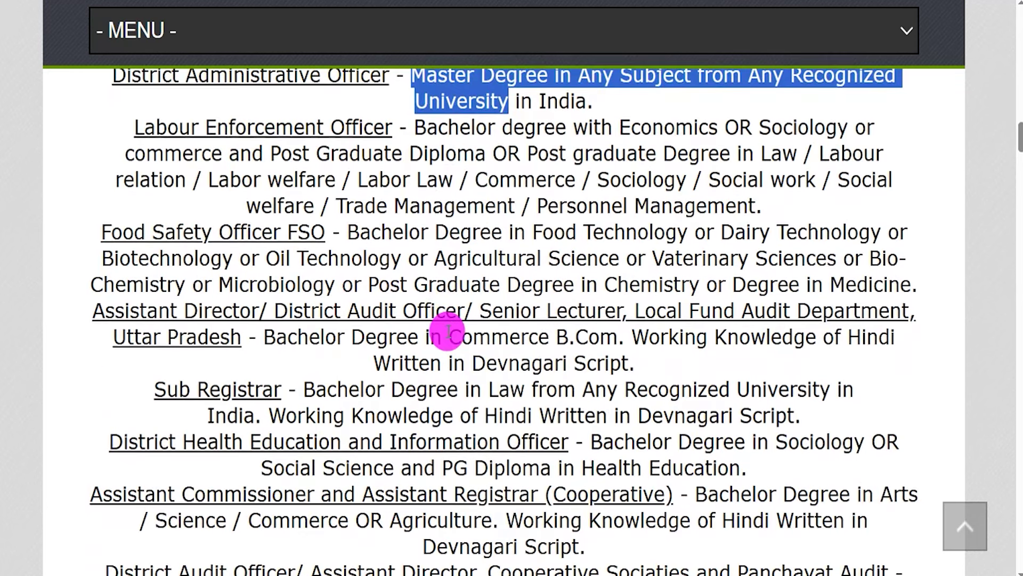
{"action": "scroll", "coordinate": [425, 357], "scroll_direction": "up", "scroll_amount": 1}
{"action": "left_click_drag", "start_coordinate": [346, 312], "coordinate": [496, 367]}
- Go through Age Limit and Application Fee, highlighting the Online apply mode
{"action": "scroll", "coordinate": [500, 334], "scroll_direction": "down", "scroll_amount": 3}
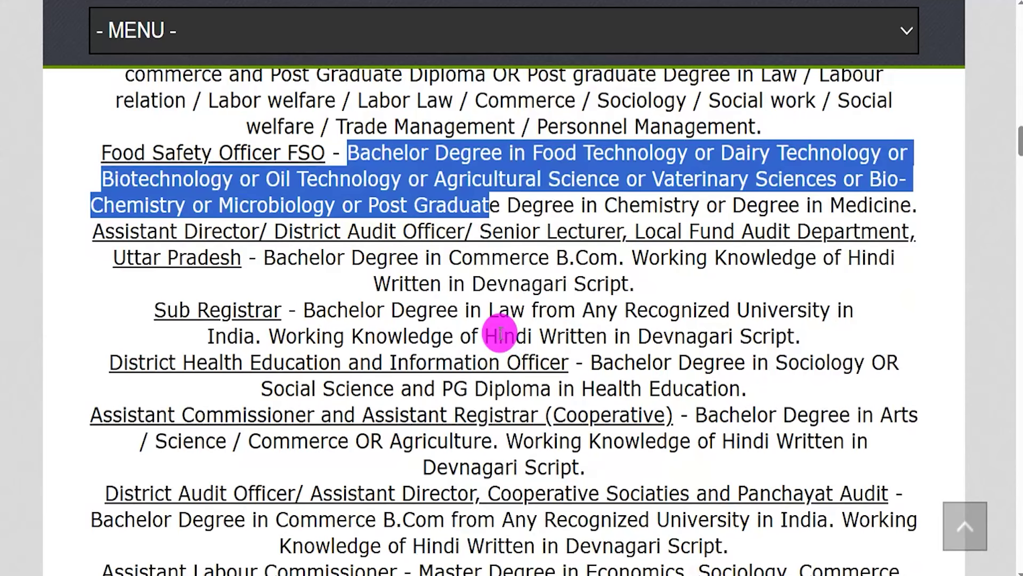
{"action": "scroll", "coordinate": [500, 334], "scroll_direction": "down", "scroll_amount": 13}
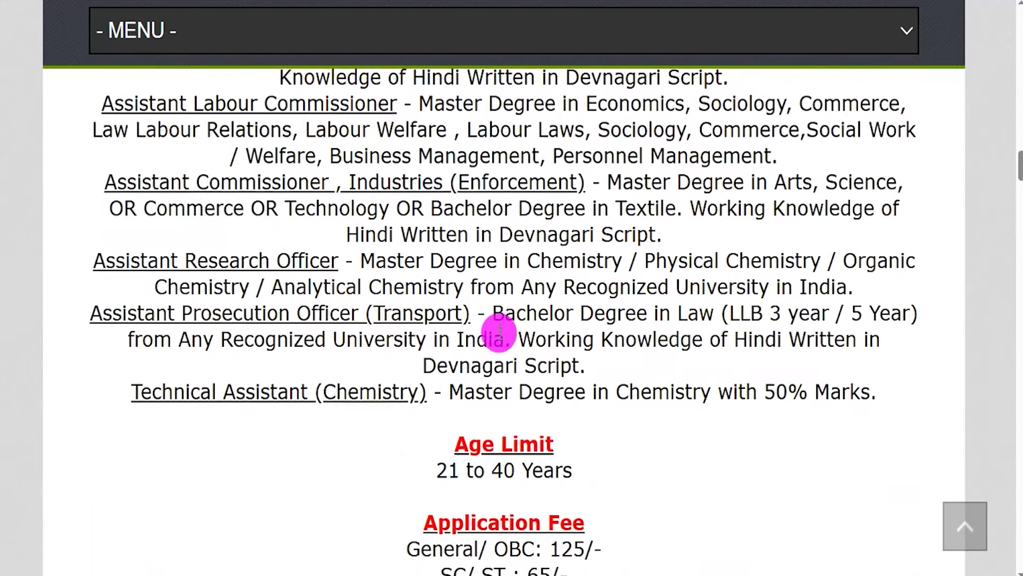
{"action": "left_click_drag", "start_coordinate": [431, 224], "coordinate": [574, 226]}
{"action": "scroll", "coordinate": [516, 273], "scroll_direction": "down", "scroll_amount": 1}
{"action": "scroll", "coordinate": [516, 273], "scroll_direction": "down", "scroll_amount": 4}
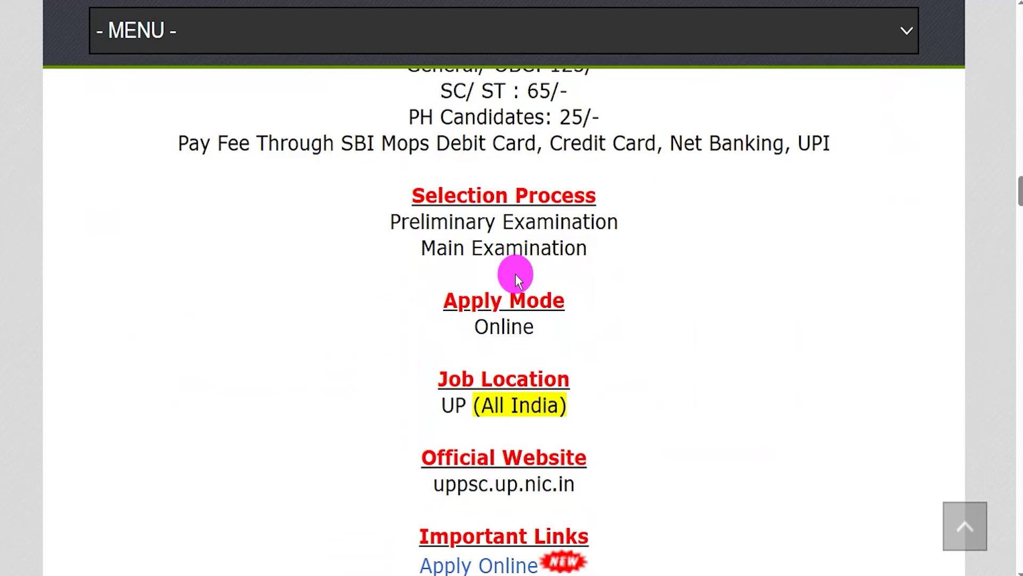
{"action": "left_click_drag", "start_coordinate": [491, 325], "coordinate": [536, 326]}
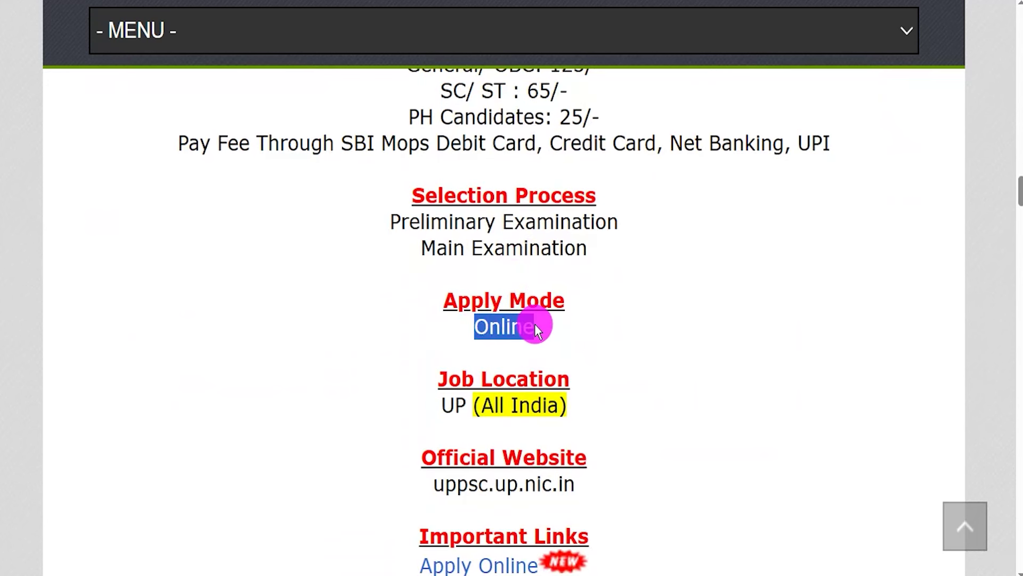
{"action": "scroll", "coordinate": [507, 400], "scroll_direction": "down", "scroll_amount": 3}
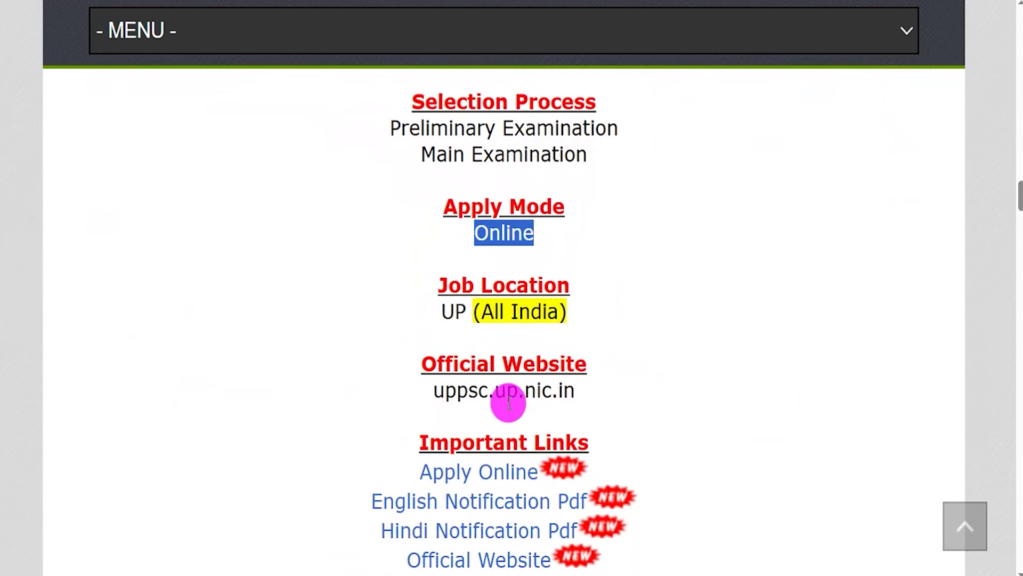
- Under Important Links, select the English and Hindi Notification Pdf links to open the notification
{"action": "left_click_drag", "start_coordinate": [430, 409], "coordinate": [511, 408]}
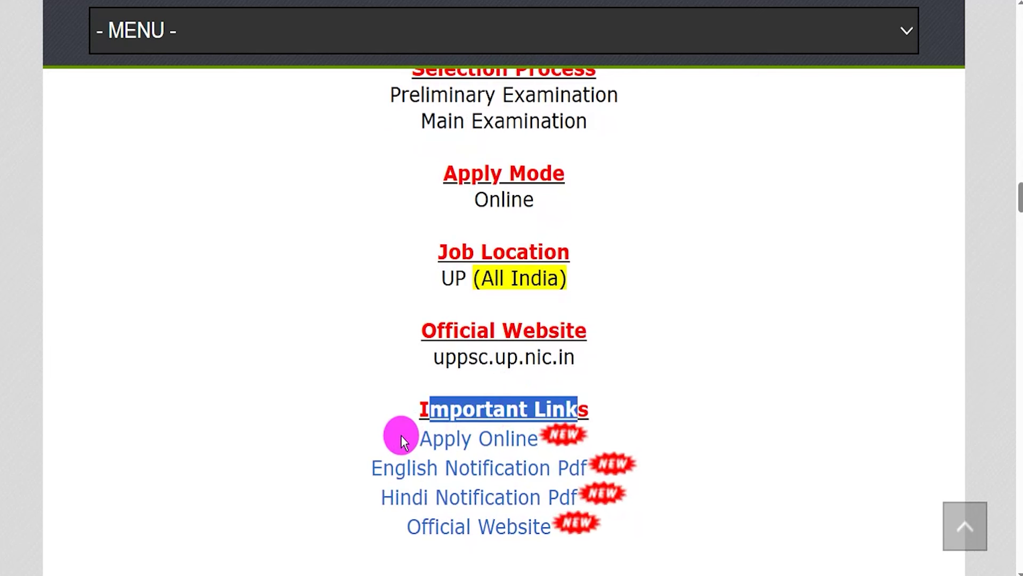
{"action": "left_click_drag", "start_coordinate": [344, 469], "coordinate": [588, 468]}
{"action": "left_click_drag", "start_coordinate": [359, 498], "coordinate": [528, 497]}
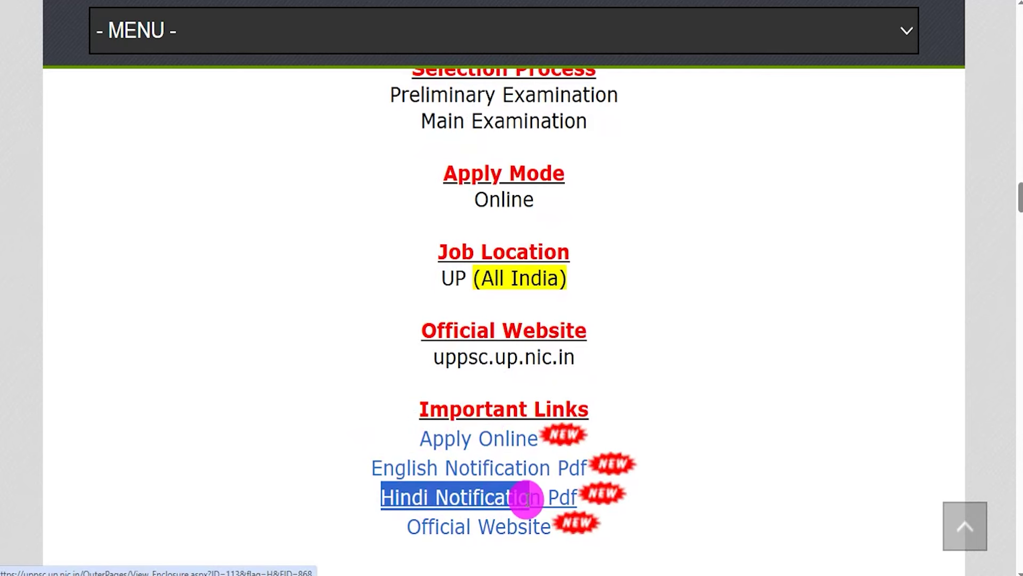
{"action": "left_click_drag", "start_coordinate": [370, 464], "coordinate": [588, 482]}
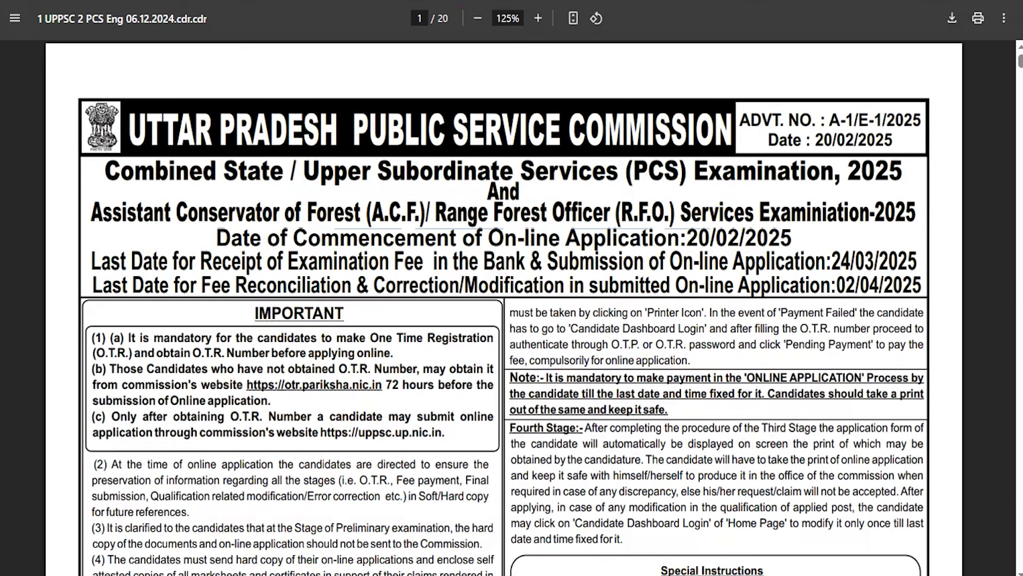
{"action": "left_click_drag", "start_coordinate": [527, 316], "coordinate": [604, 336]}
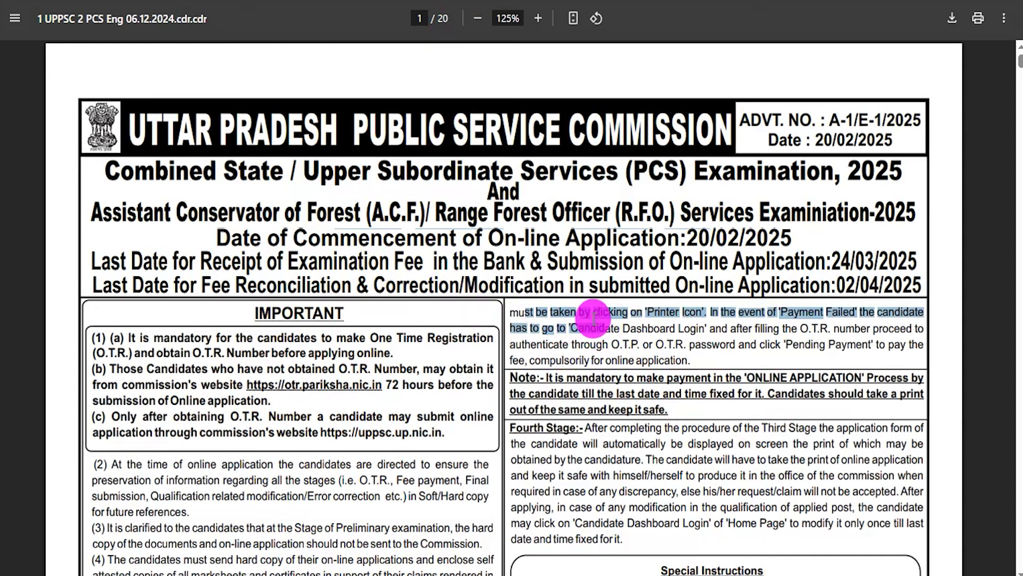
{"action": "left_click_drag", "start_coordinate": [357, 464], "coordinate": [430, 464]}
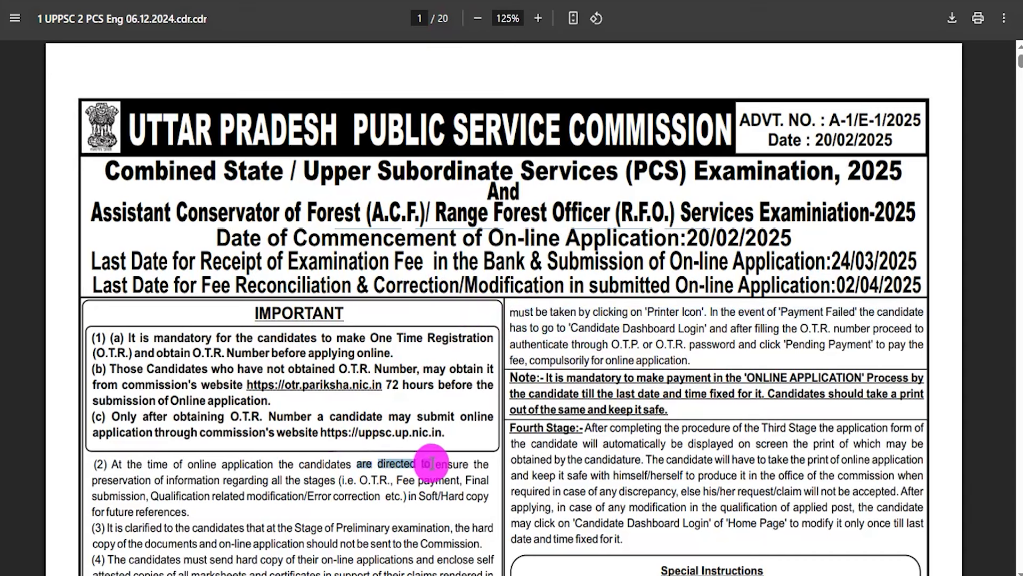
{"action": "scroll", "coordinate": [471, 388], "scroll_direction": "down", "scroll_amount": 4}
{"action": "scroll", "coordinate": [491, 314], "scroll_direction": "down", "scroll_amount": 9}
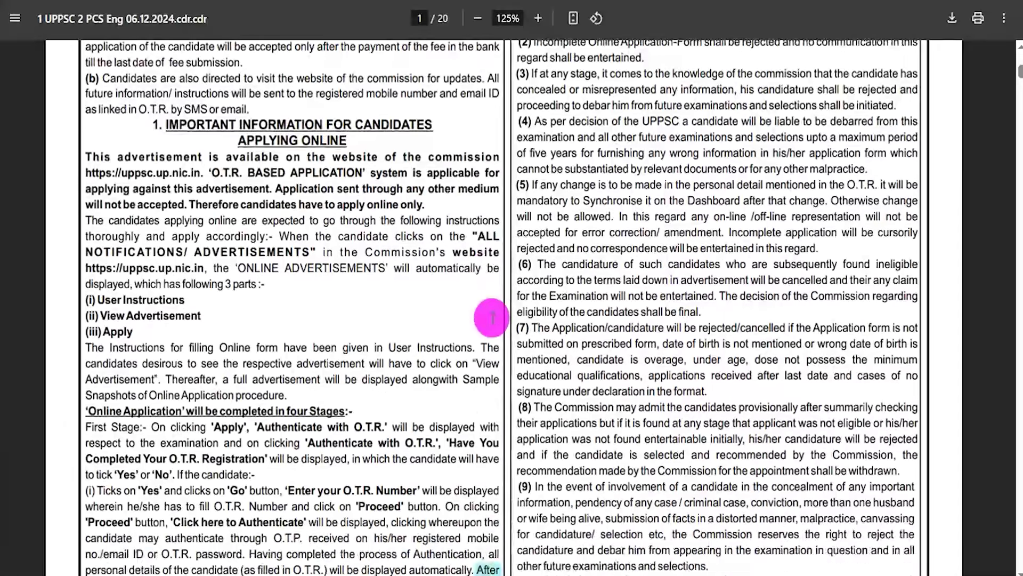
{"action": "scroll", "coordinate": [491, 314], "scroll_direction": "down", "scroll_amount": 5}
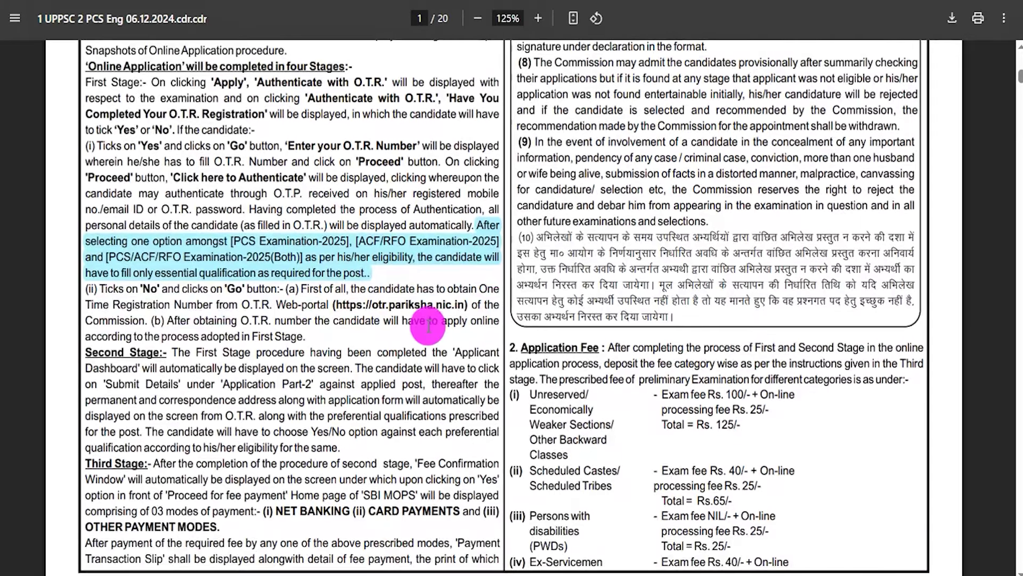
{"action": "scroll", "coordinate": [435, 321], "scroll_direction": "down", "scroll_amount": 6}
{"action": "left_click_drag", "start_coordinate": [674, 154], "coordinate": [738, 225]}
{"action": "scroll", "coordinate": [427, 297], "scroll_direction": "down", "scroll_amount": 4}
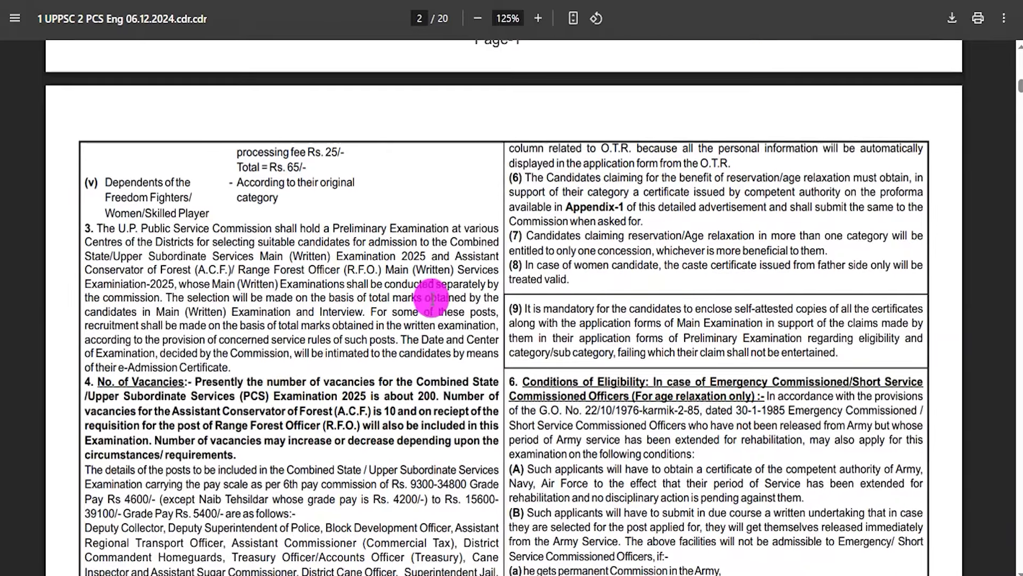
{"action": "left_click_drag", "start_coordinate": [359, 273], "coordinate": [483, 335]}
{"action": "scroll", "coordinate": [483, 336], "scroll_direction": "down", "scroll_amount": 20}
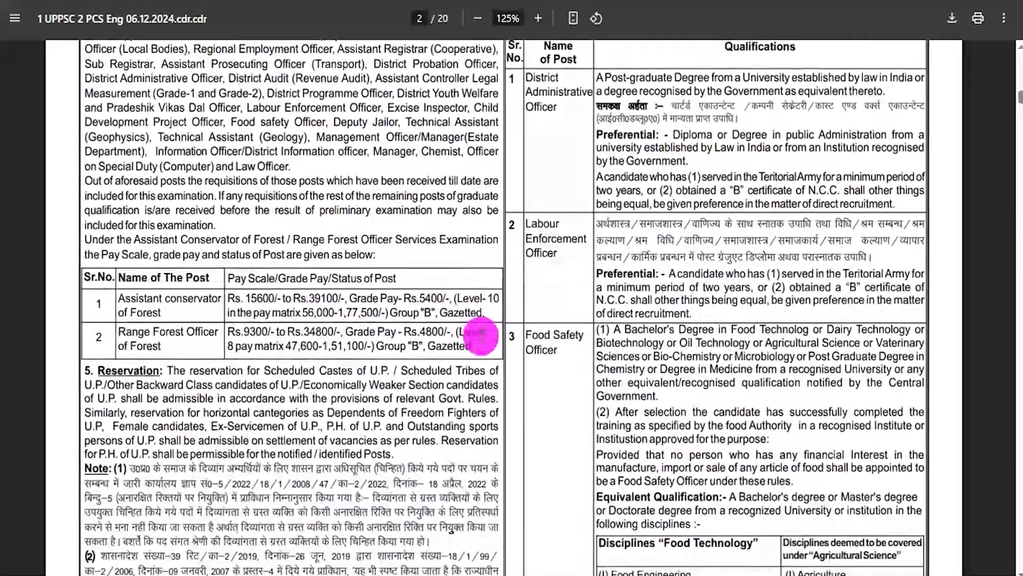
{"action": "scroll", "coordinate": [482, 336], "scroll_direction": "down", "scroll_amount": 12}
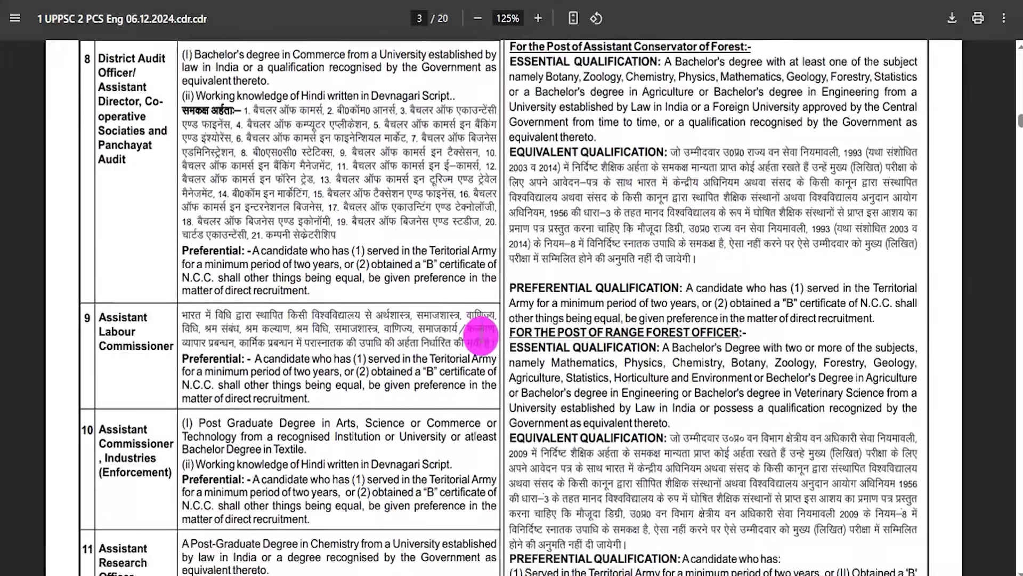
{"action": "scroll", "coordinate": [481, 336], "scroll_direction": "up", "scroll_amount": 20}
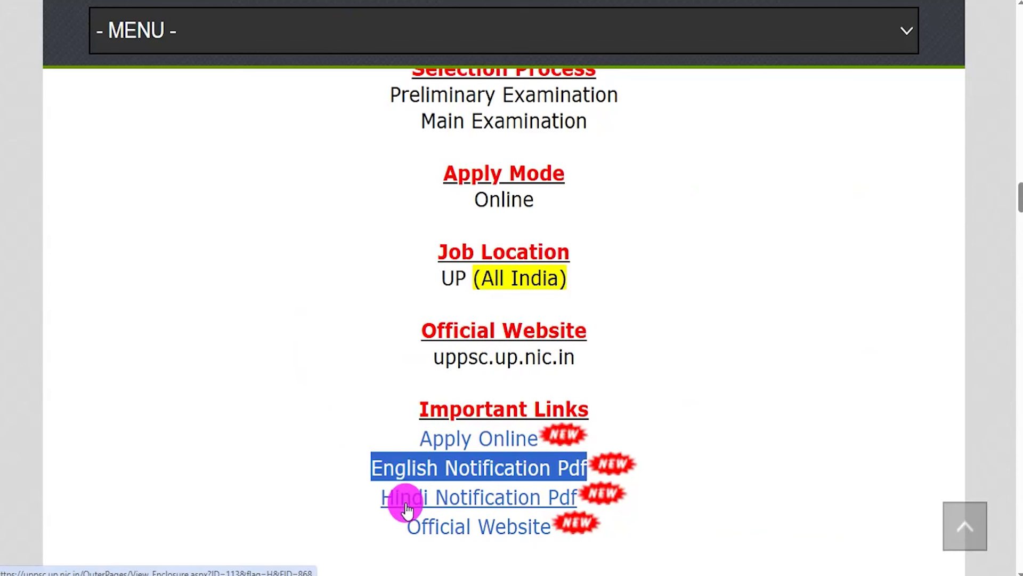
- Follow the Apply Online link under Important Links to the UPPSC advertisements page
{"action": "left_click_drag", "start_coordinate": [419, 438], "coordinate": [535, 437]}
{"action": "left_click", "coordinate": [418, 445]}
{"action": "left_click_drag", "start_coordinate": [418, 439], "coordinate": [530, 438]}
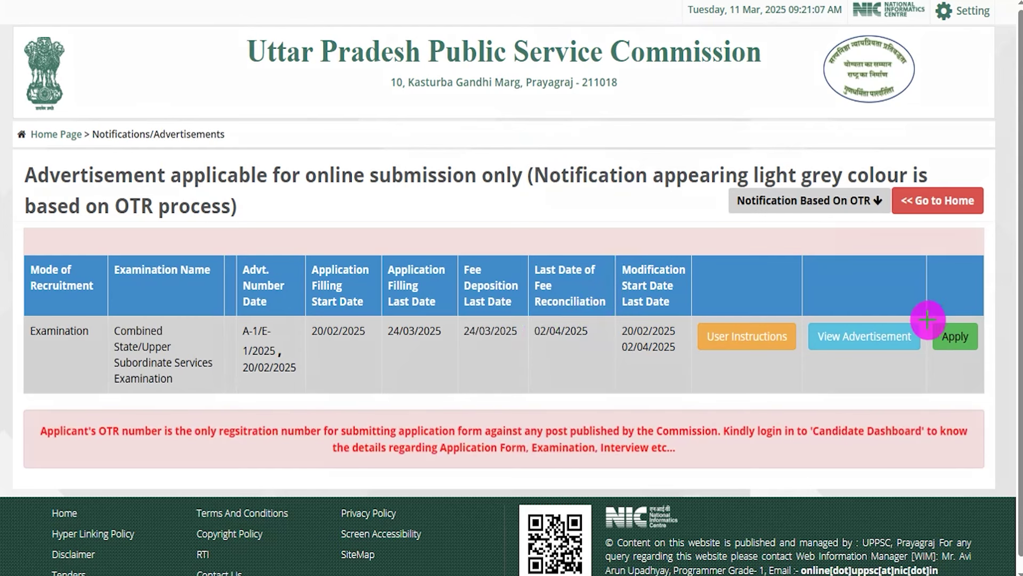
- Open the Combined State/Upper Subordinate Services application details and check the PCS/ACF/RFO 40 upper age limit
{"action": "left_click", "coordinate": [962, 335]}
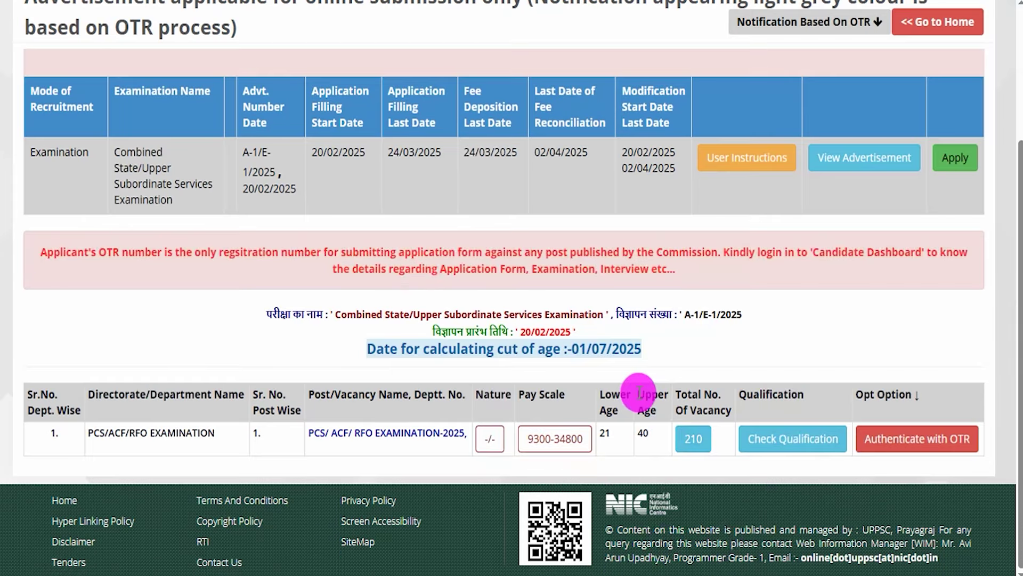
{"action": "left_click_drag", "start_coordinate": [88, 432], "coordinate": [197, 432]}
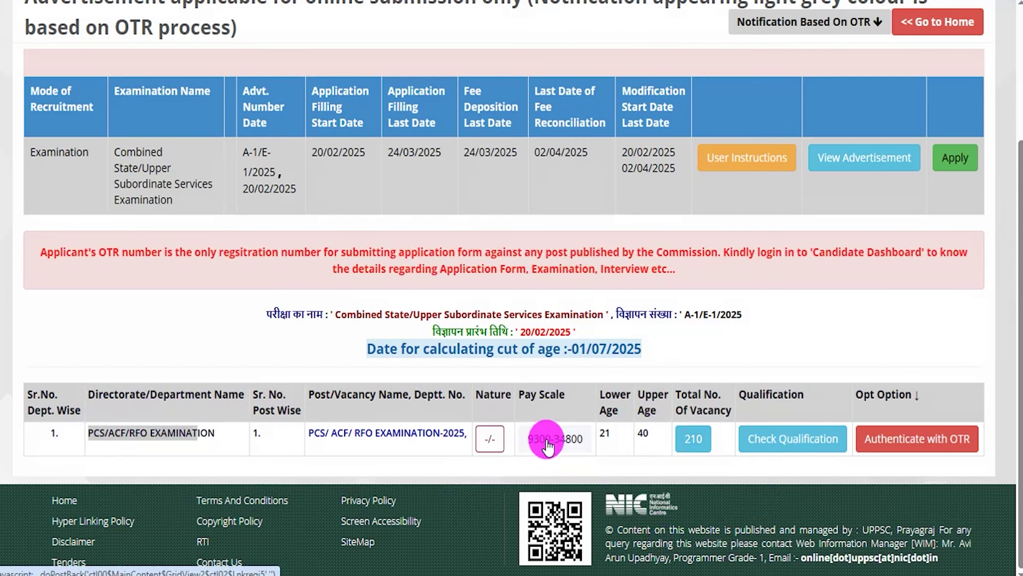
{"action": "left_click", "coordinate": [555, 442]}
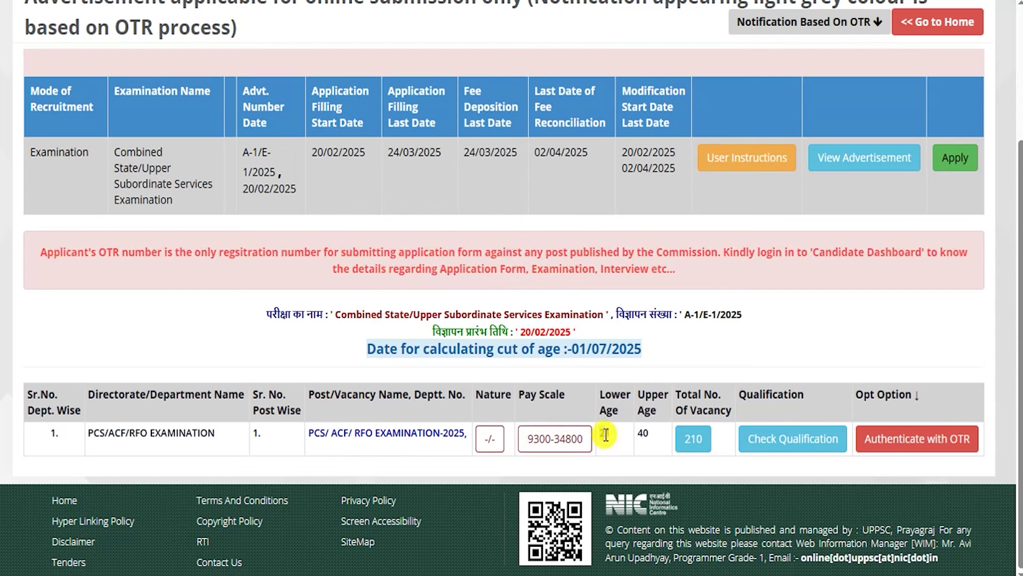
{"action": "double_click", "coordinate": [643, 432]}
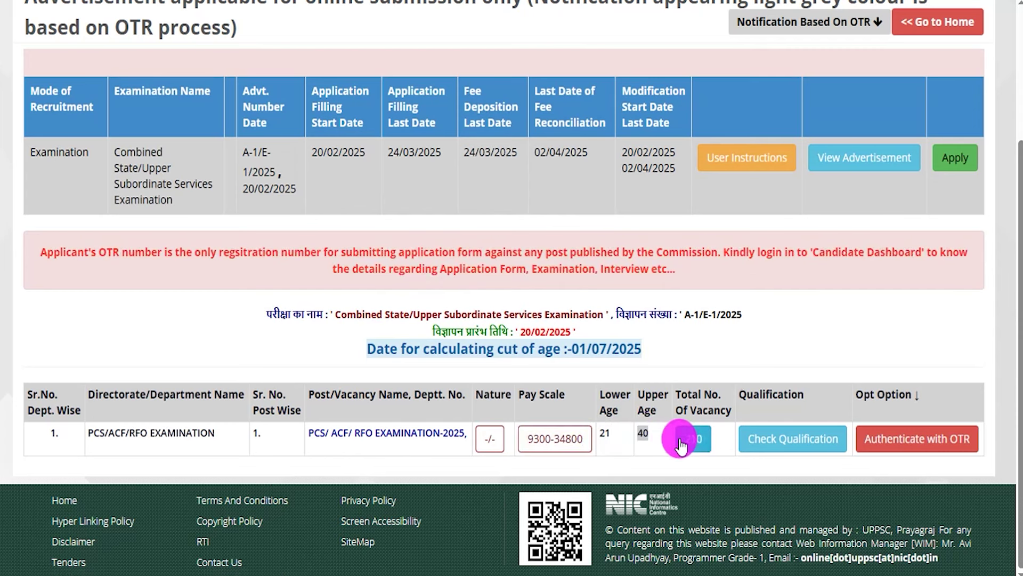
- View the post's qualification and fees (₹125 General/OBC/EWS, ₹65 SC/ST), then close the popup
{"action": "left_click", "coordinate": [792, 438]}
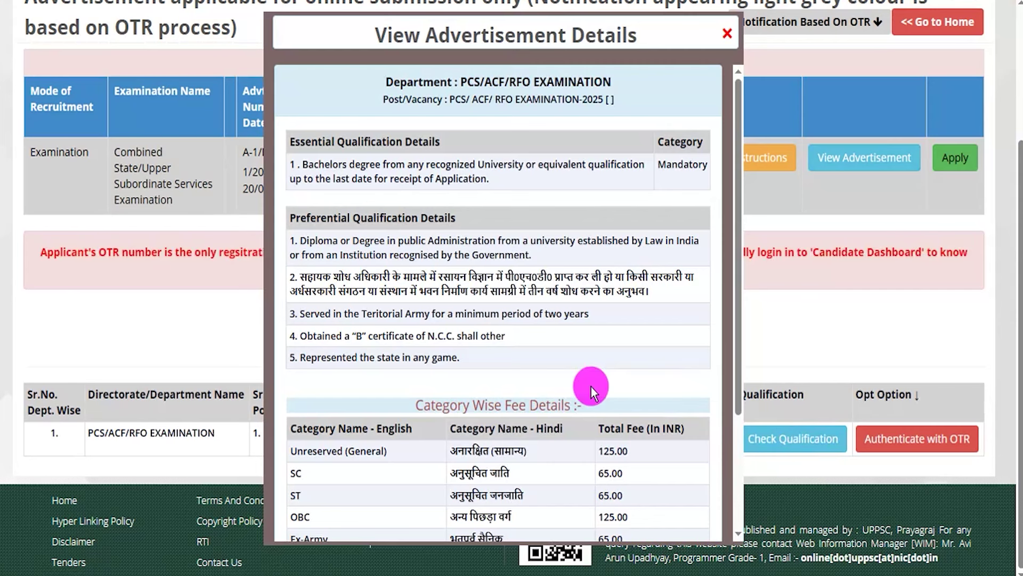
{"action": "scroll", "coordinate": [592, 392], "scroll_direction": "down", "scroll_amount": 3}
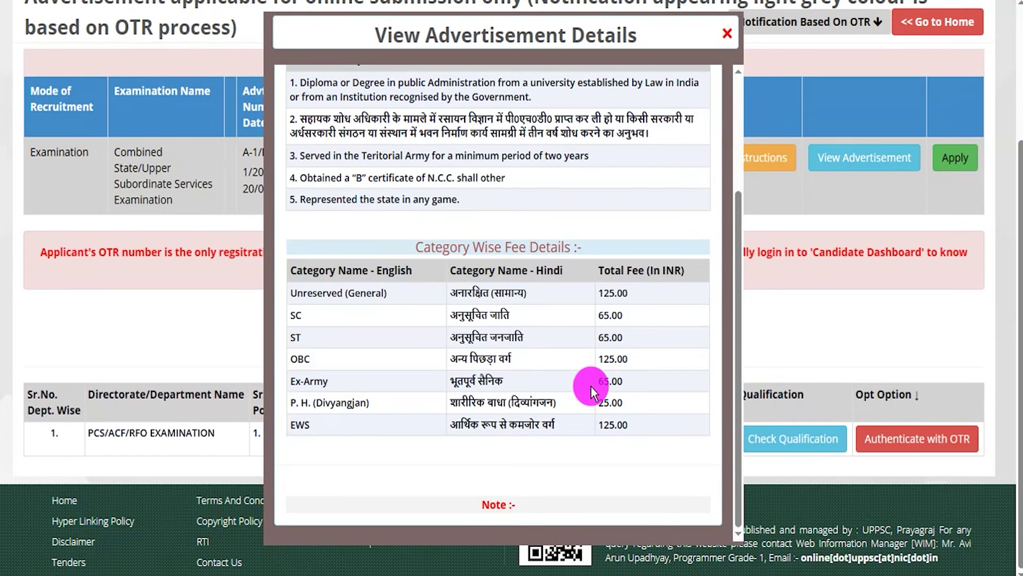
{"action": "scroll", "coordinate": [590, 386], "scroll_direction": "up", "scroll_amount": 3}
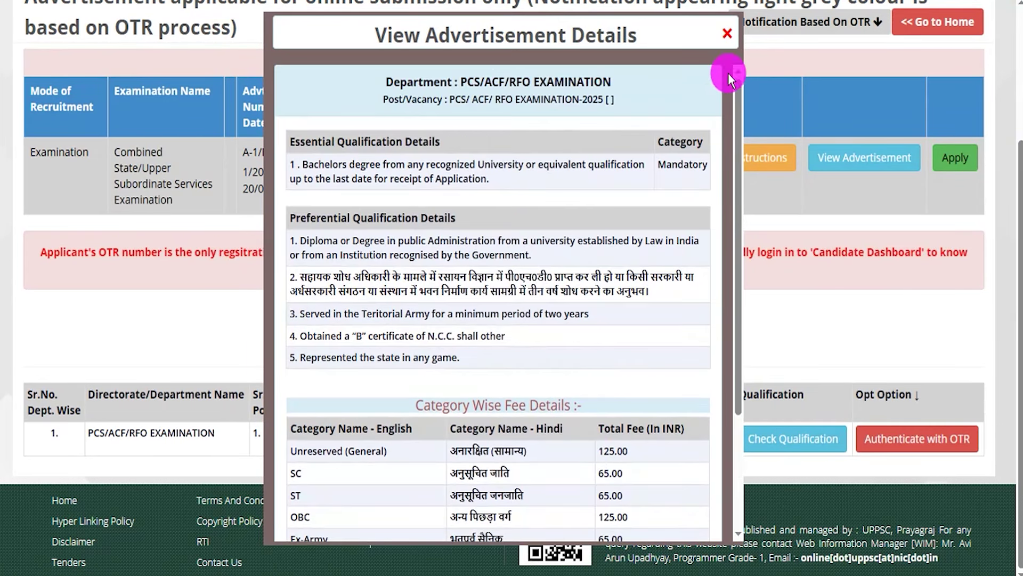
{"action": "left_click", "coordinate": [727, 33]}
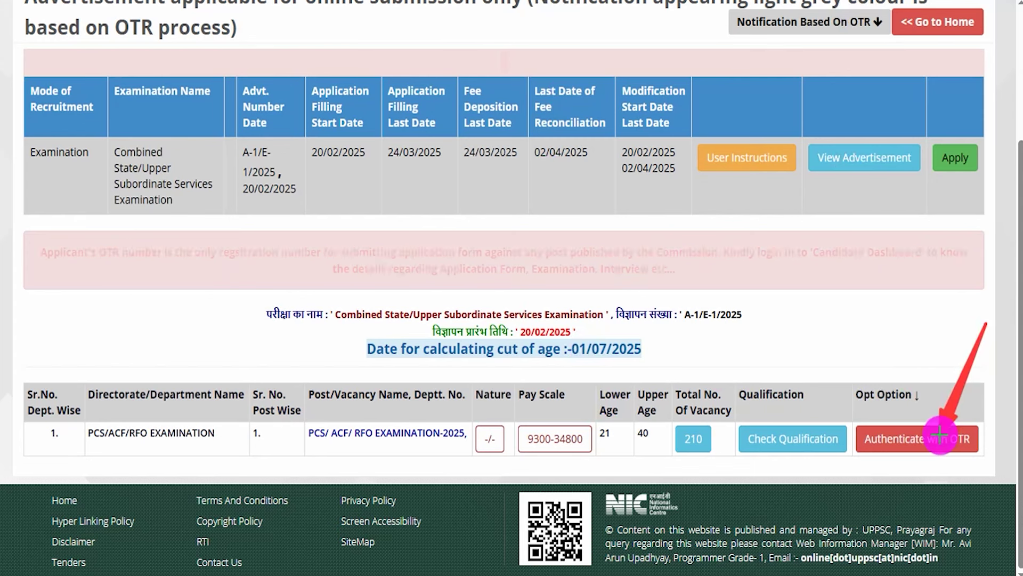
- Start the application and choose to authenticate with the OTR server
{"action": "left_click", "coordinate": [973, 445]}
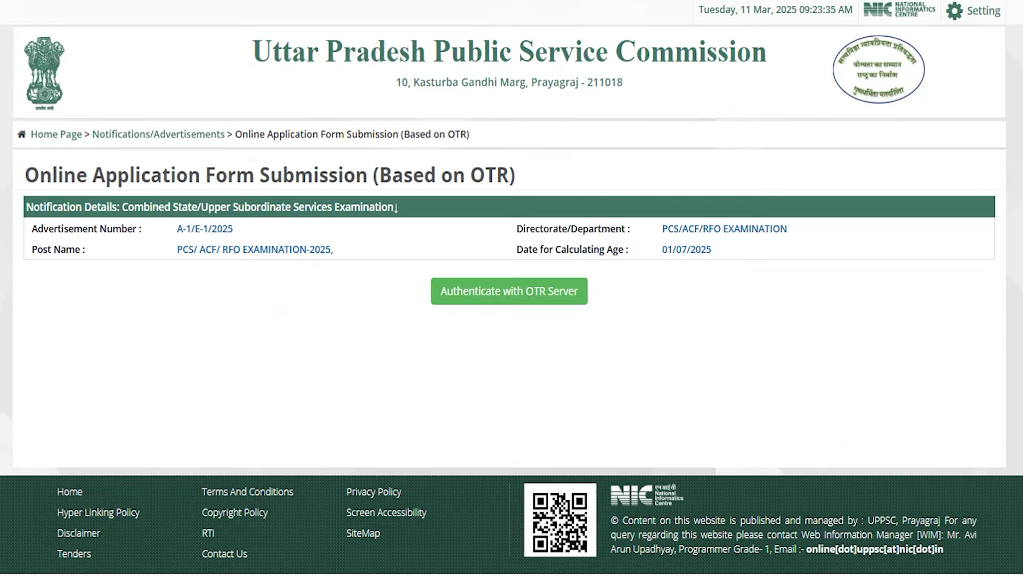
{"action": "left_click_drag", "start_coordinate": [137, 201], "coordinate": [739, 260]}
{"action": "left_click", "coordinate": [740, 257]}
{"action": "mouse_move", "coordinate": [422, 268]}
{"action": "left_mouse_down"}
{"action": "mouse_move", "coordinate": [580, 286]}
{"action": "mouse_move", "coordinate": [597, 318]}
{"action": "left_mouse_up"}
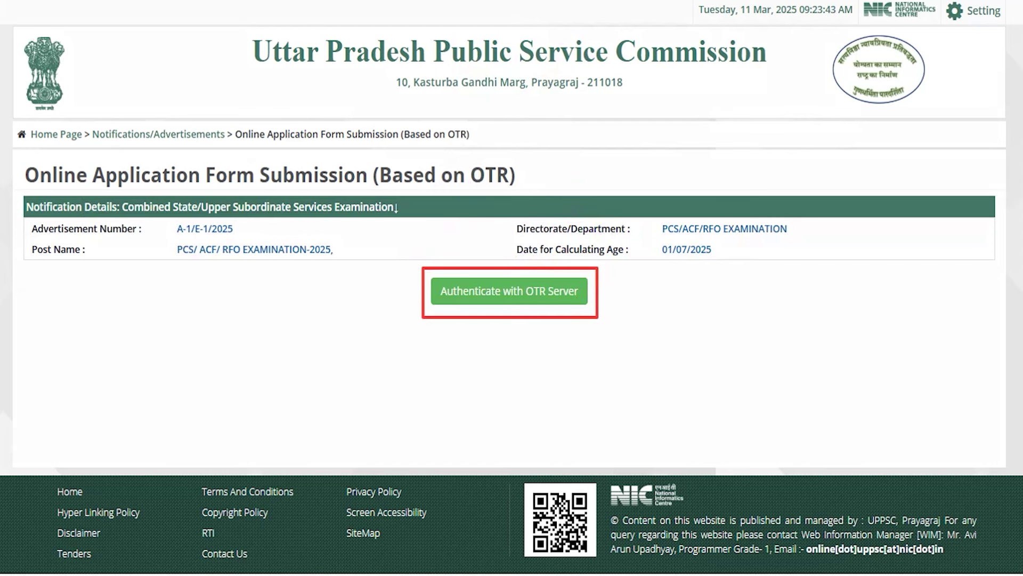
{"action": "left_click", "coordinate": [501, 292]}
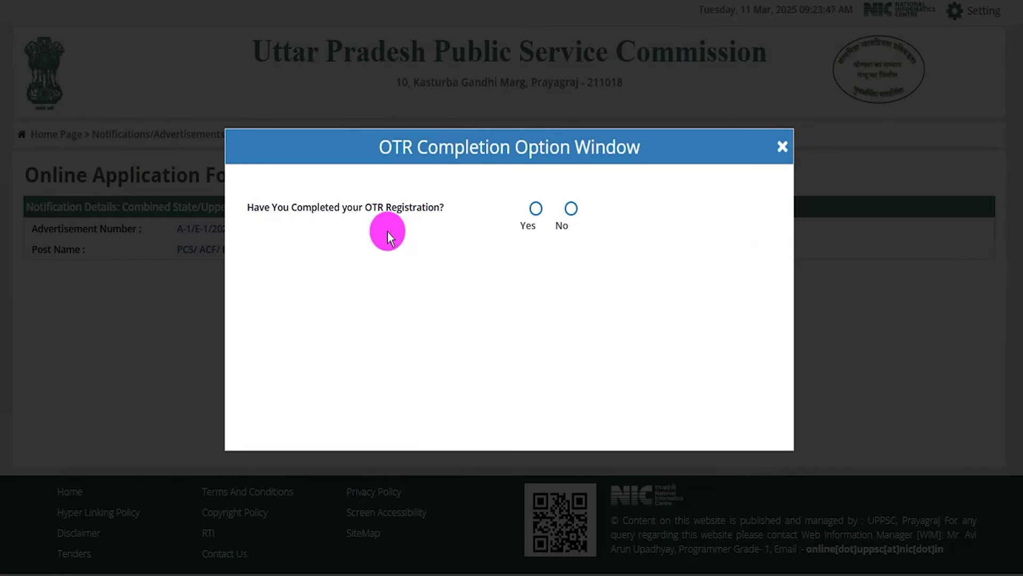
- Answer No to OTR completion and go to the page for obtaining an OTR number
{"action": "left_click_drag", "start_coordinate": [260, 208], "coordinate": [429, 205]}
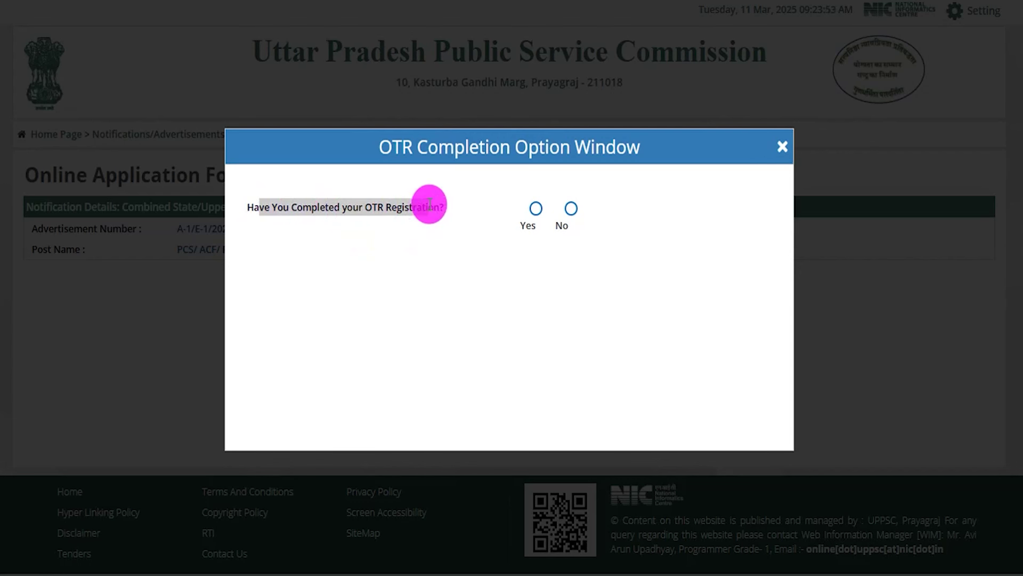
{"action": "left_click", "coordinate": [536, 208]}
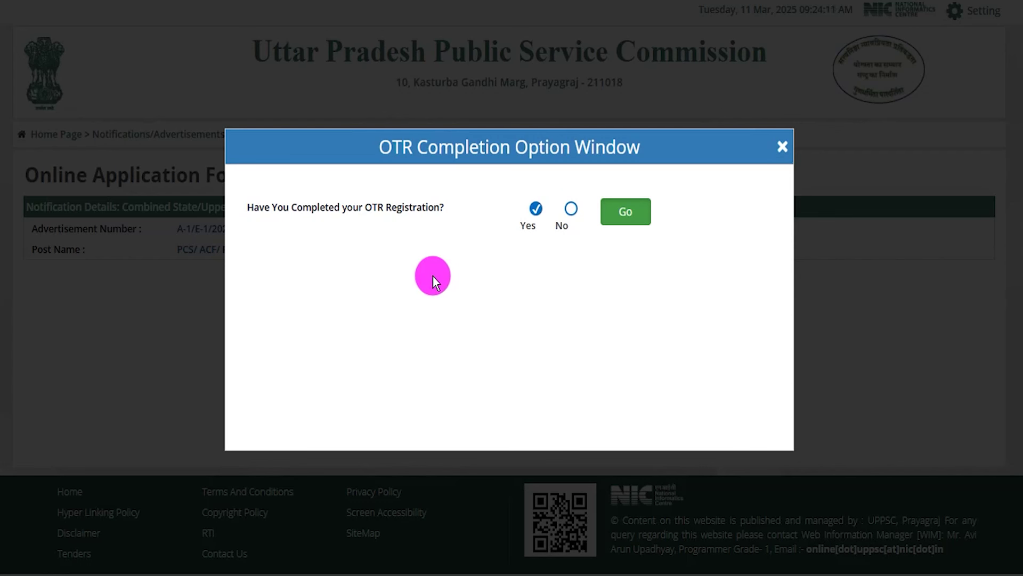
{"action": "left_click_drag", "start_coordinate": [288, 206], "coordinate": [510, 206]}
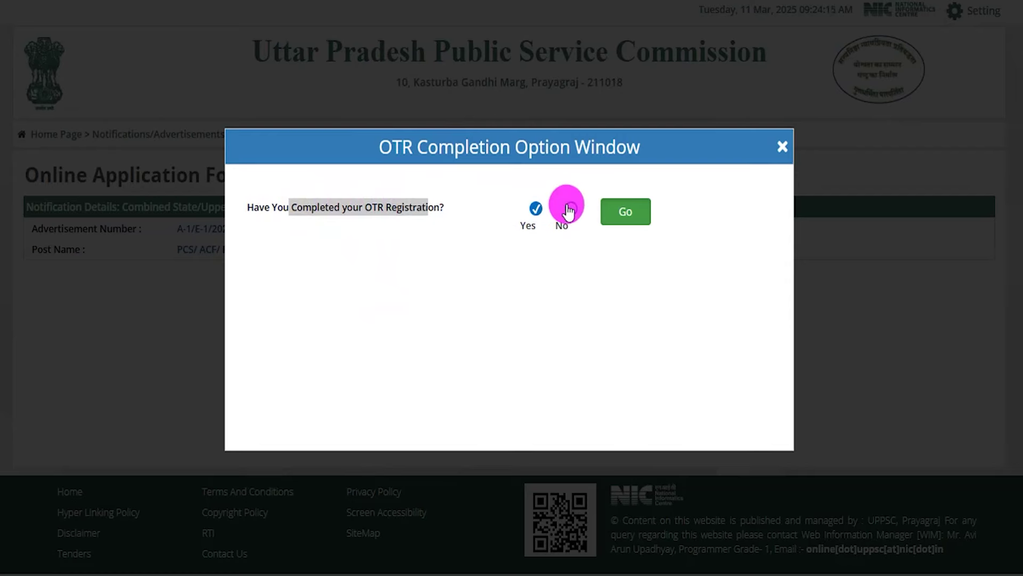
{"action": "left_click", "coordinate": [570, 207]}
{"action": "left_click_drag", "start_coordinate": [395, 251], "coordinate": [634, 316]}
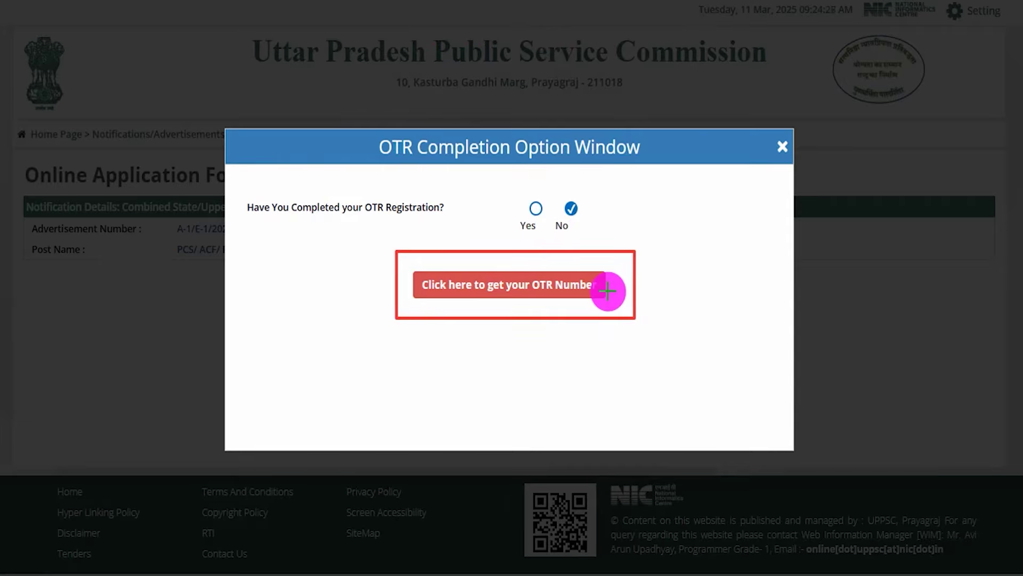
{"action": "left_click", "coordinate": [608, 290]}
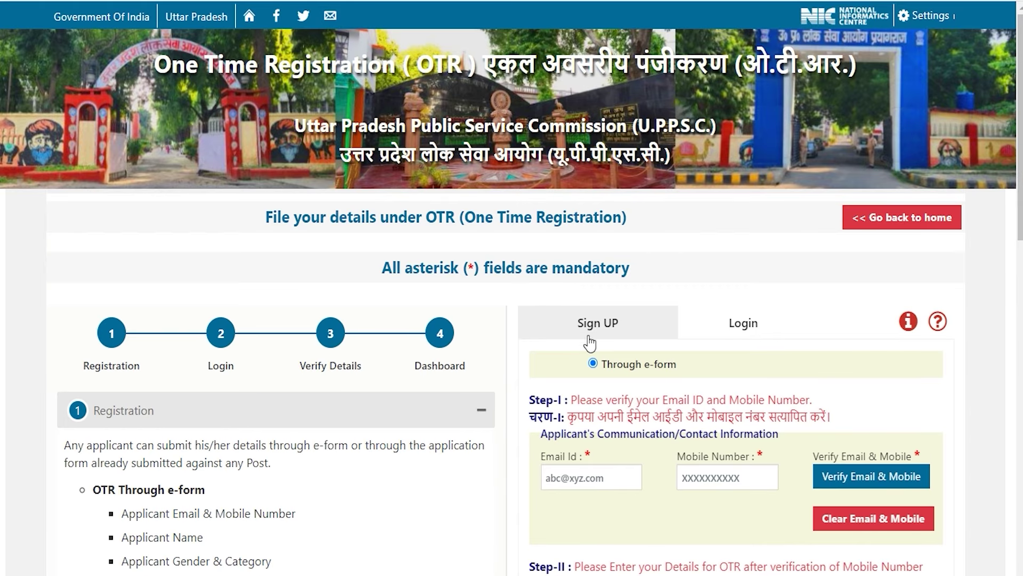
- Scroll the Sign UP form down to Step-II and select the Mobile Number field
{"action": "scroll", "coordinate": [564, 335], "scroll_direction": "down", "scroll_amount": 3}
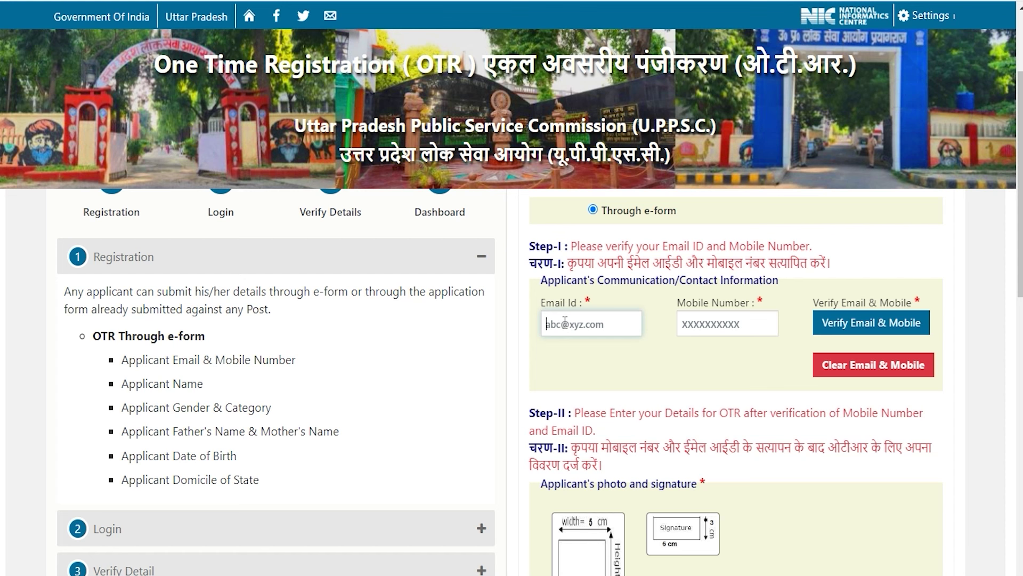
{"action": "left_click", "coordinate": [684, 323]}
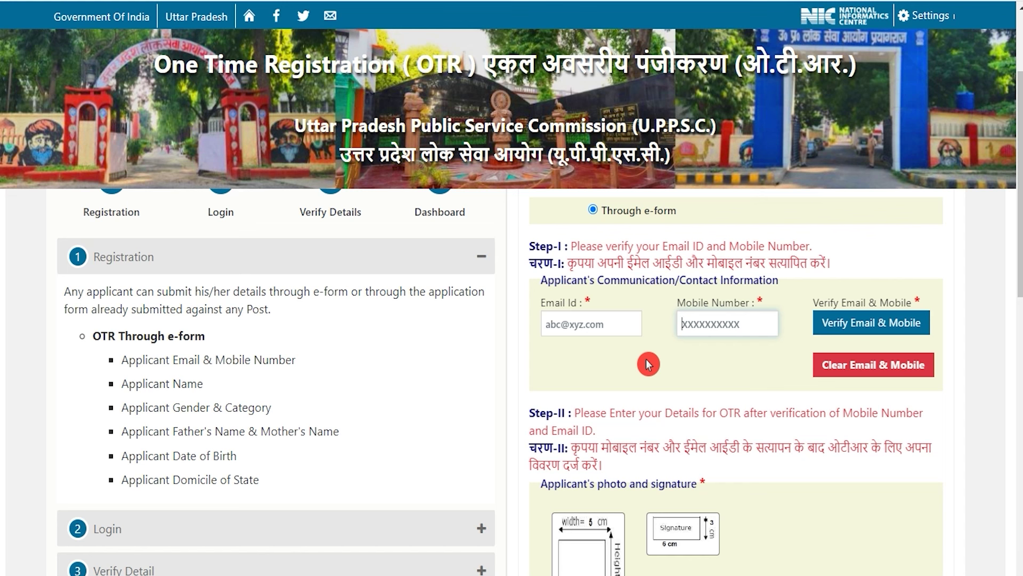
{"action": "scroll", "coordinate": [679, 431], "scroll_direction": "down", "scroll_amount": 3}
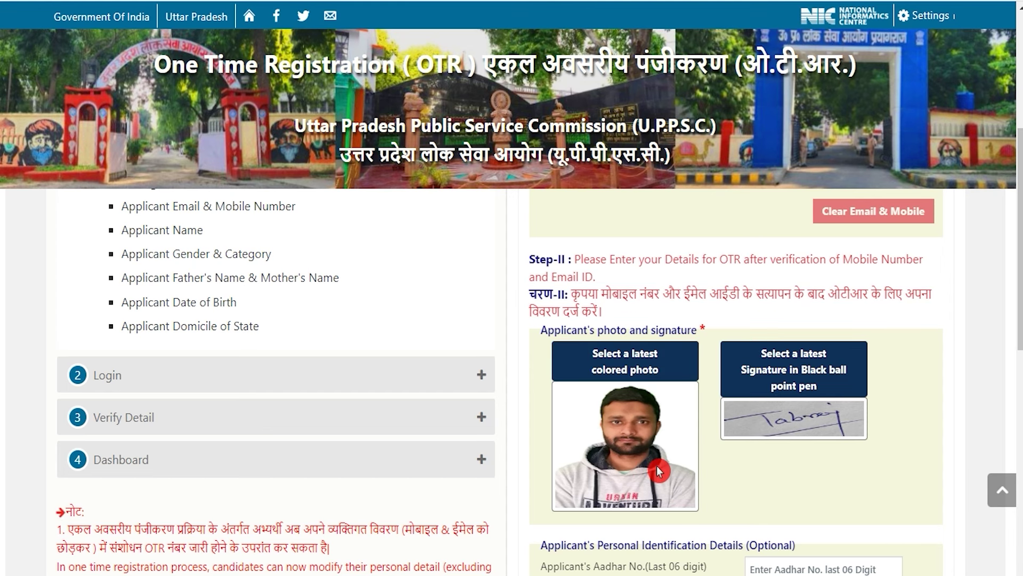
- Enter the last six Aadhar digits and the applicant's first and last name
{"action": "scroll", "coordinate": [659, 471], "scroll_direction": "down", "scroll_amount": 3}
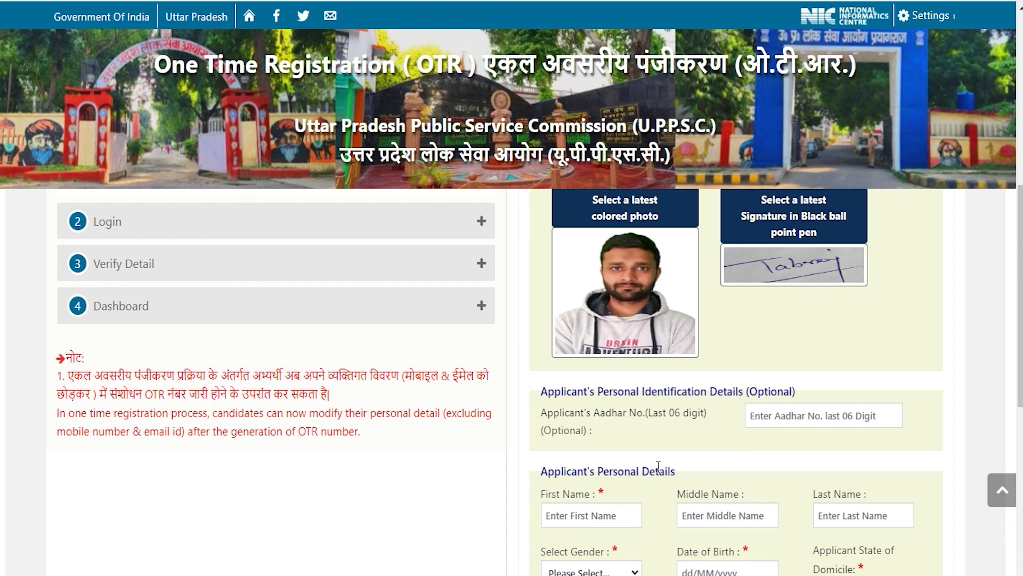
{"action": "double_click", "coordinate": [579, 412]}
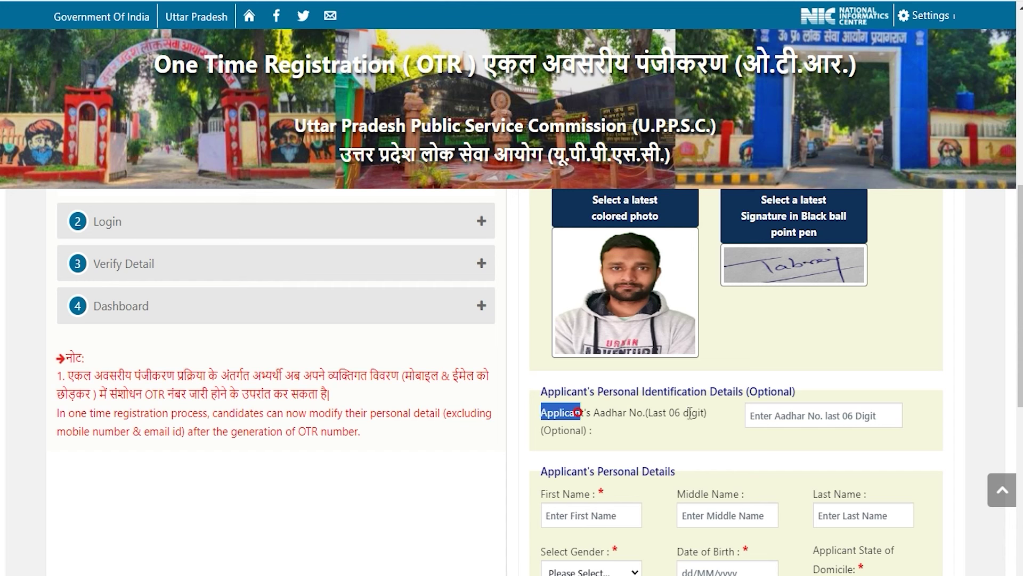
{"action": "left_click", "coordinate": [788, 418]}
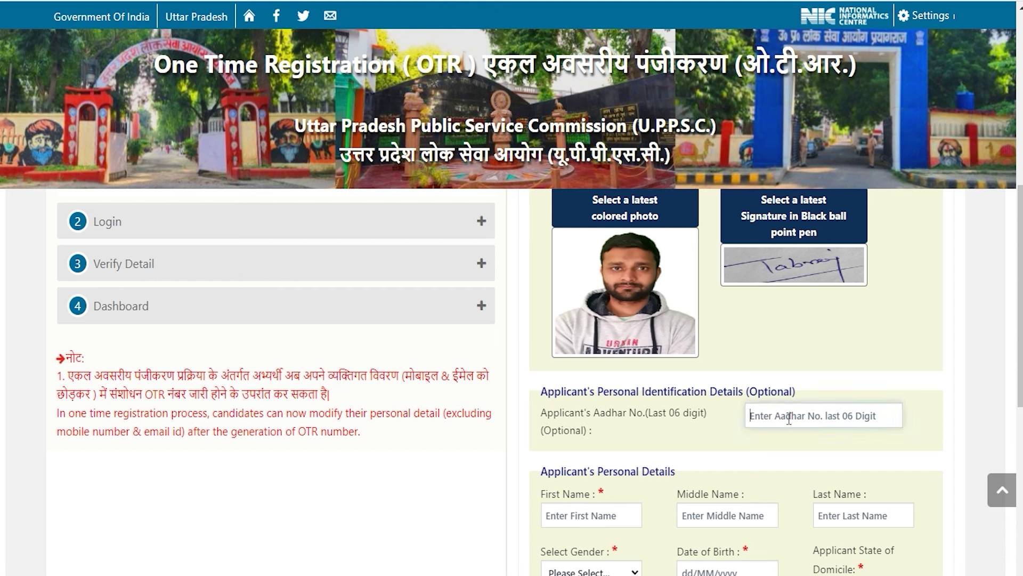
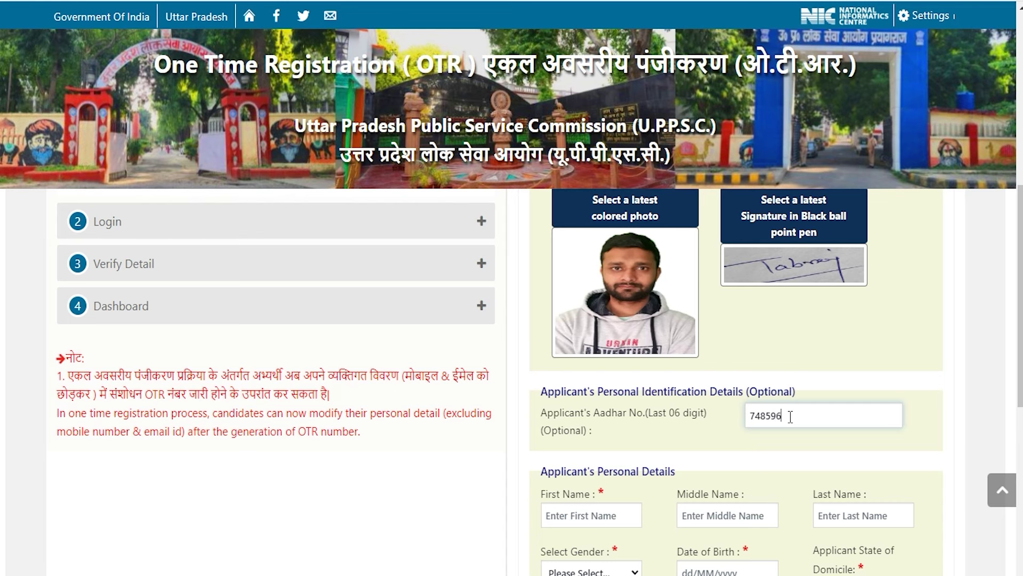
{"action": "scroll", "coordinate": [790, 417], "scroll_direction": "down", "scroll_amount": 4}
{"action": "left_click", "coordinate": [614, 286]}
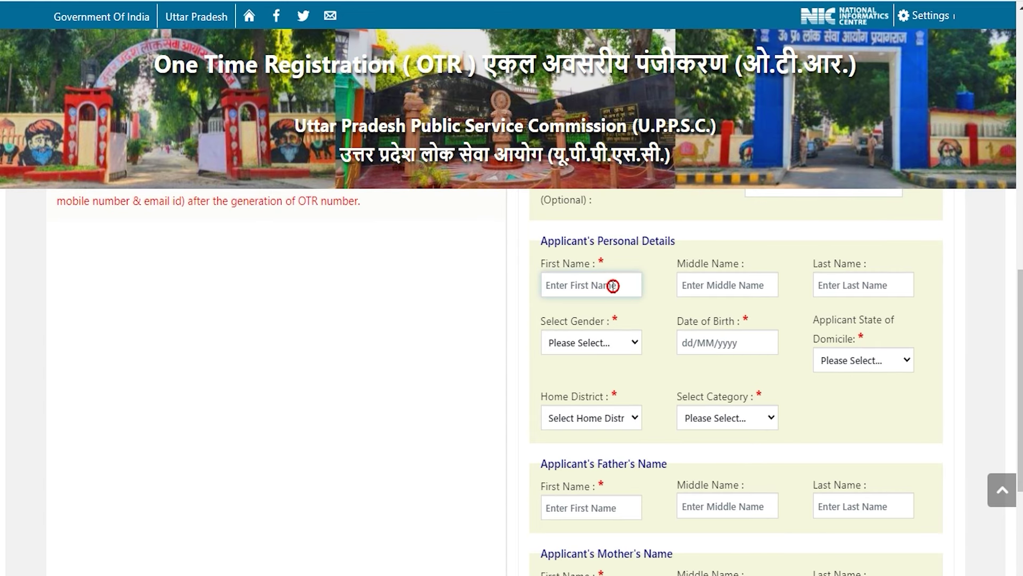
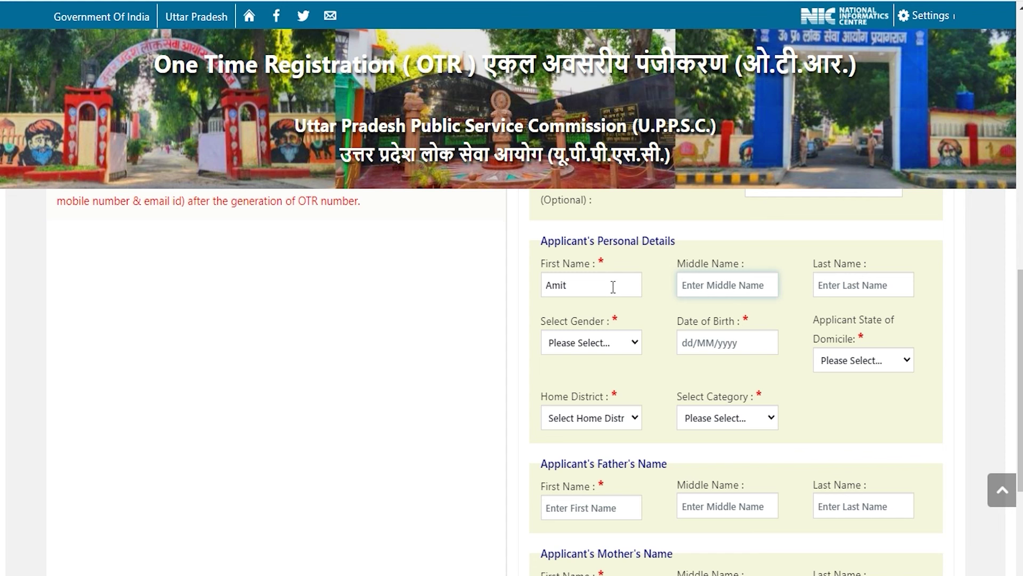
{"action": "key", "text": "Tab"}
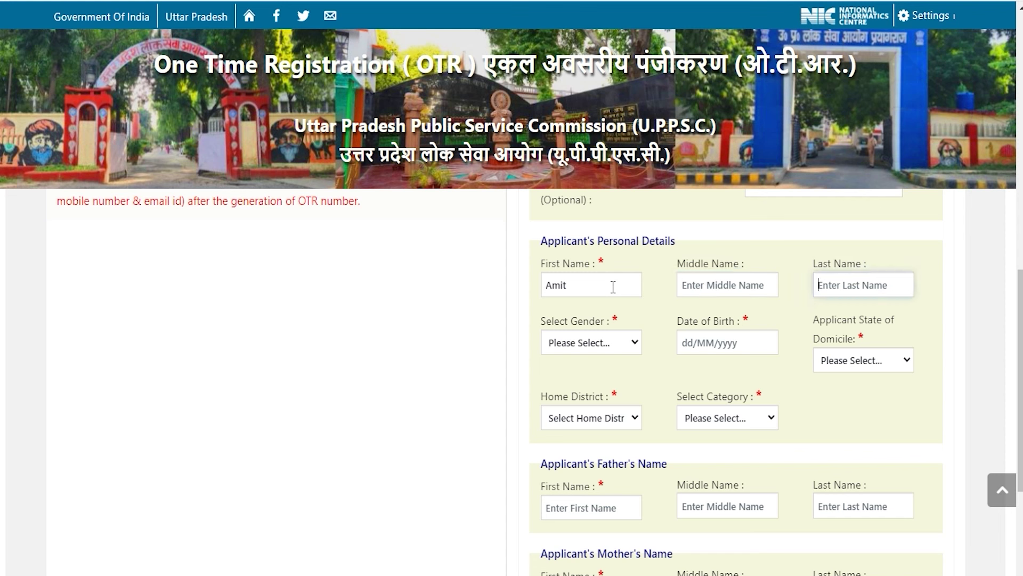
- Choose gender Male, domicile UTTAR PRADESH, home district BARABANKI and category SC
{"action": "left_click", "coordinate": [584, 341]}
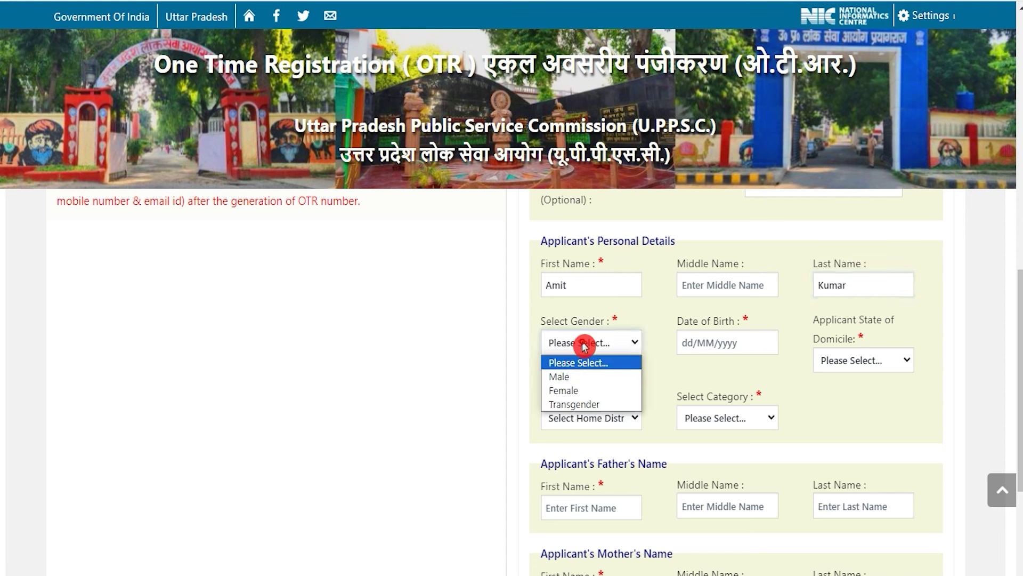
{"action": "left_click", "coordinate": [585, 375]}
{"action": "left_click", "coordinate": [723, 341]}
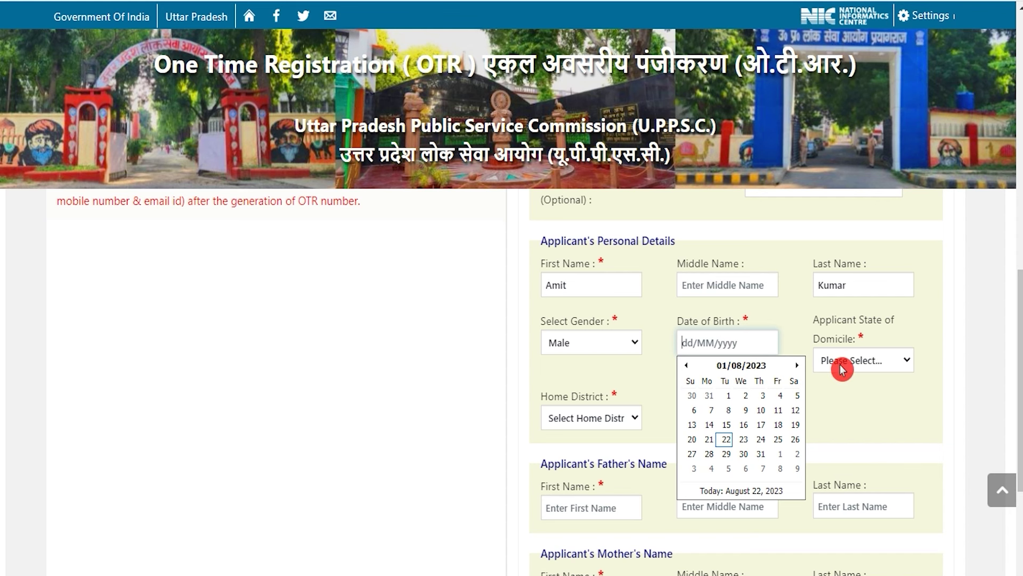
{"action": "left_click", "coordinate": [864, 367]}
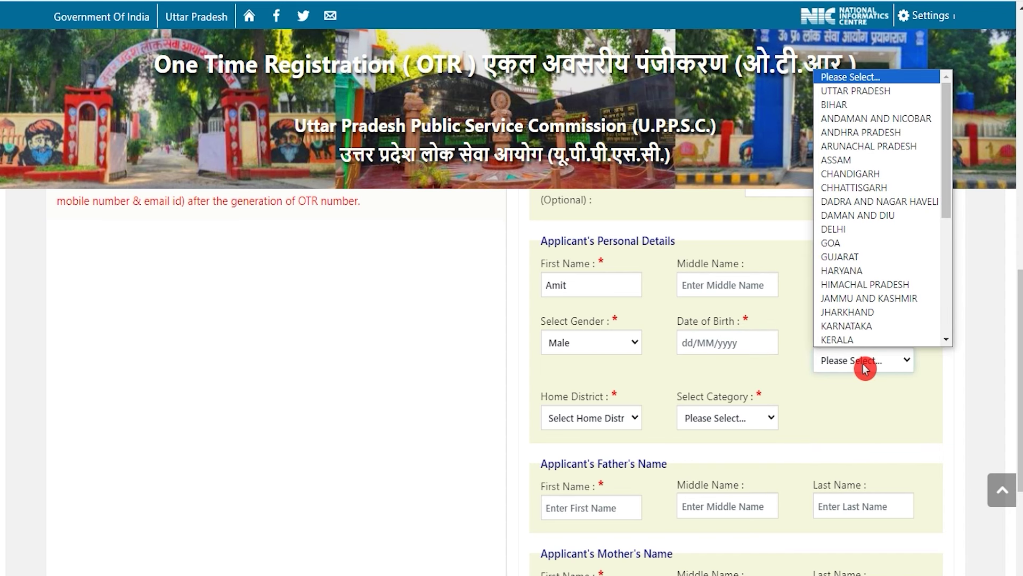
{"action": "key", "text": "Down"}
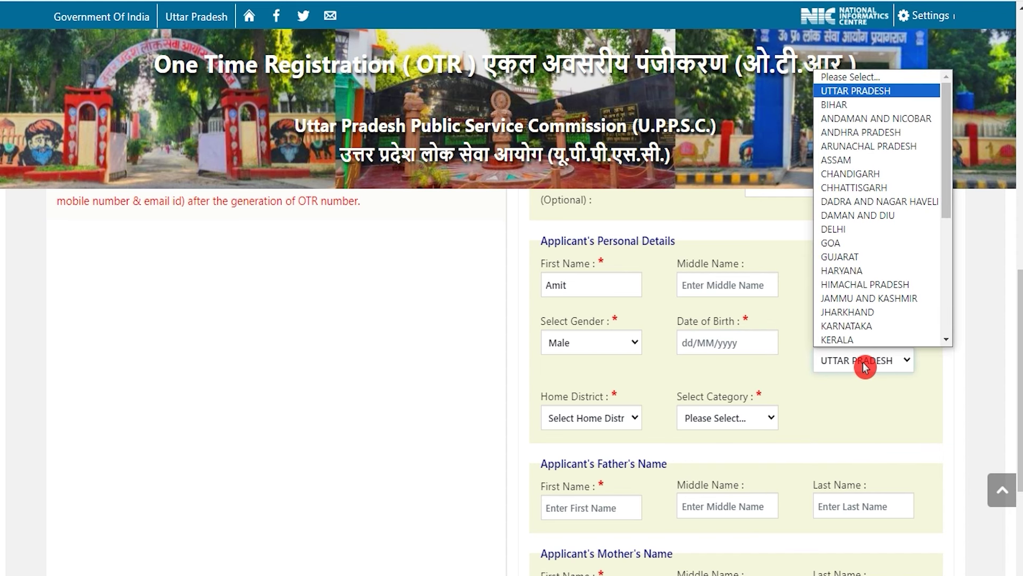
{"action": "key", "text": "Return"}
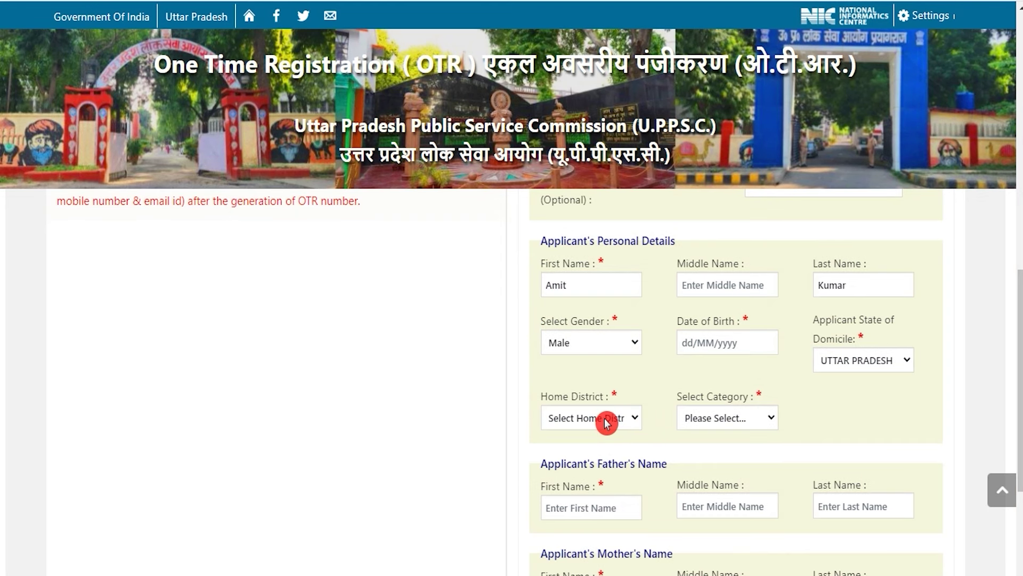
{"action": "left_click", "coordinate": [599, 421]}
{"action": "left_click", "coordinate": [605, 381]}
{"action": "left_click", "coordinate": [684, 415]}
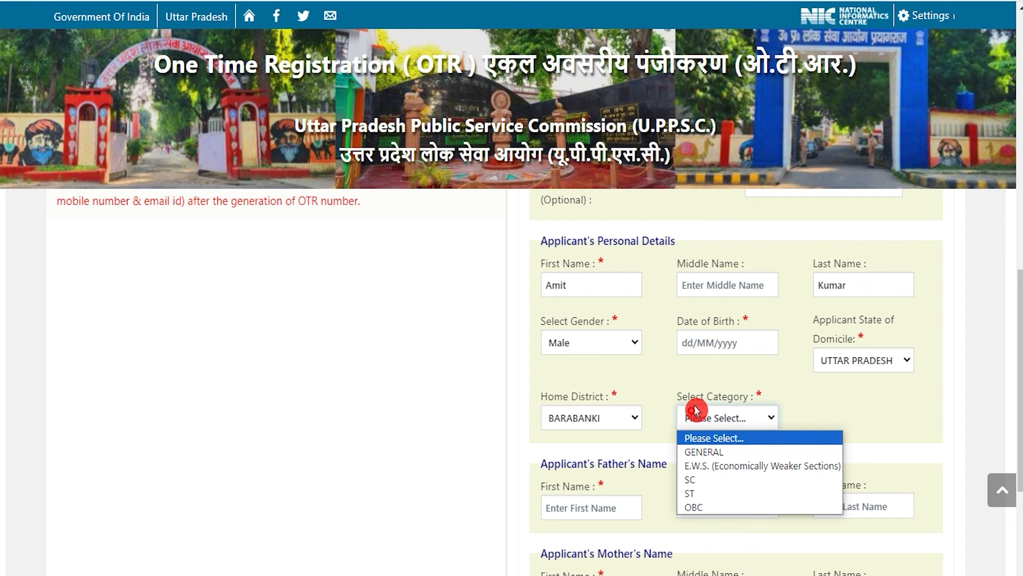
{"action": "left_click", "coordinate": [709, 479]}
{"action": "scroll", "coordinate": [709, 476], "scroll_direction": "down", "scroll_amount": 5}
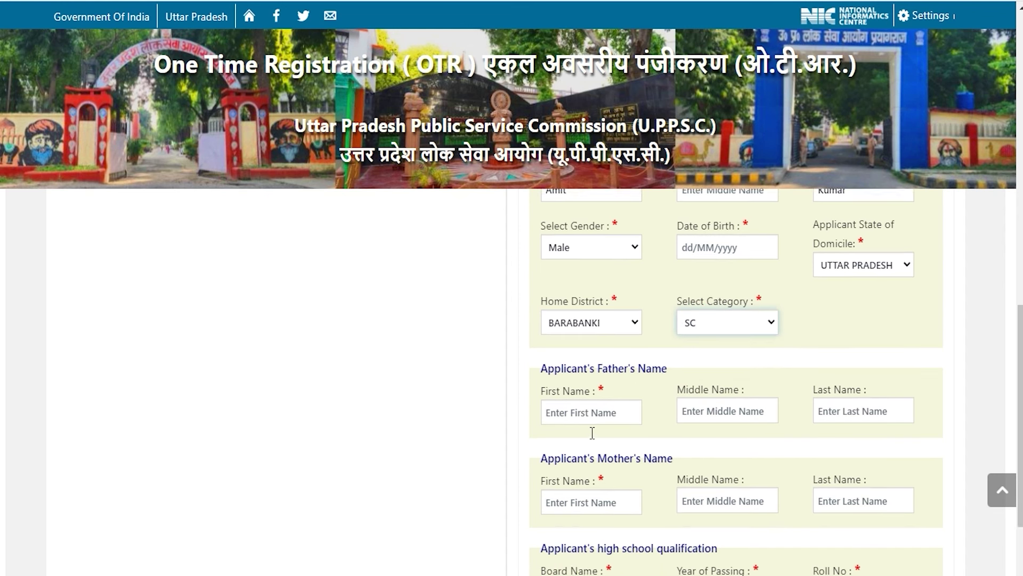
- Enter the father's and mother's first names
{"action": "left_click", "coordinate": [613, 288]}
{"action": "type", "text": "Rakesh"}
{"action": "key", "text": "Tab"}
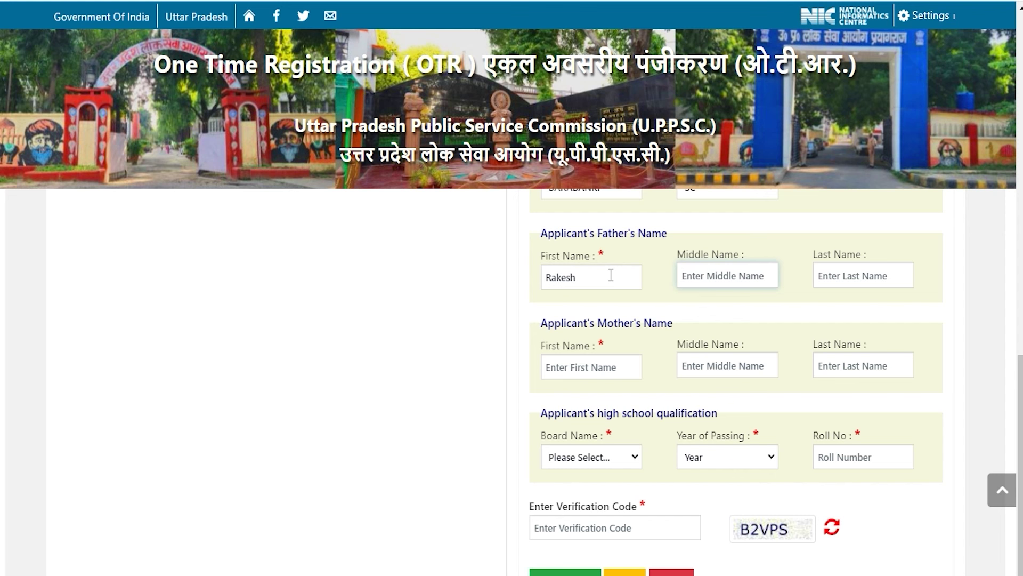
{"action": "key", "text": "Tab"}
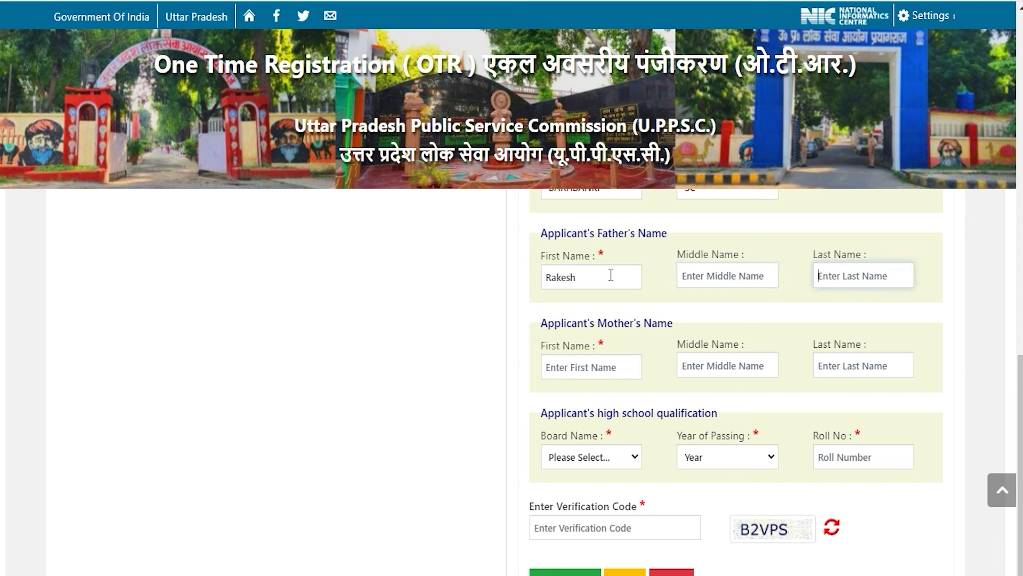
{"action": "key", "text": "Tab"}
{"action": "type", "text": "Reena"}
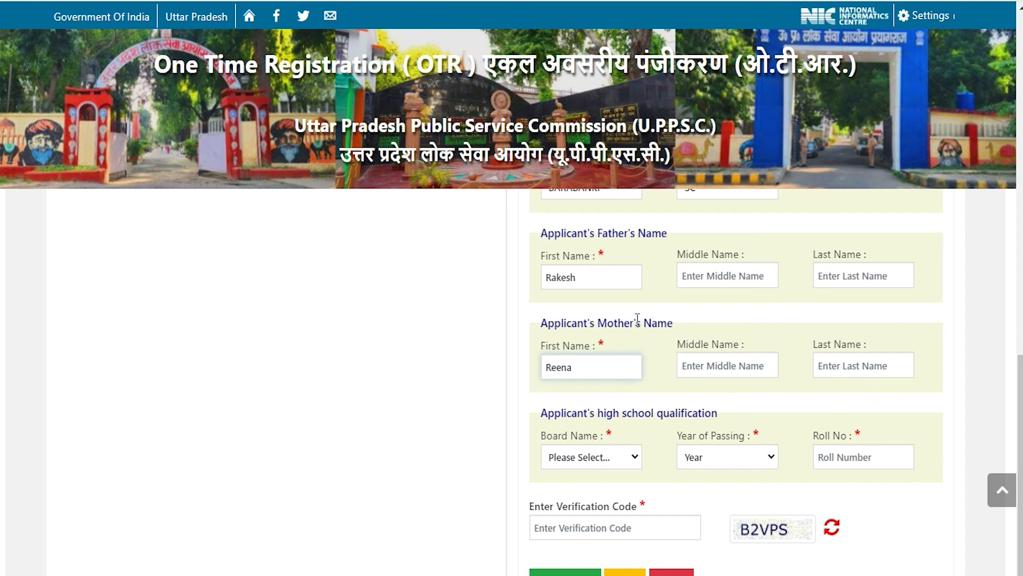
{"action": "scroll", "coordinate": [638, 318], "scroll_direction": "down", "scroll_amount": 1}
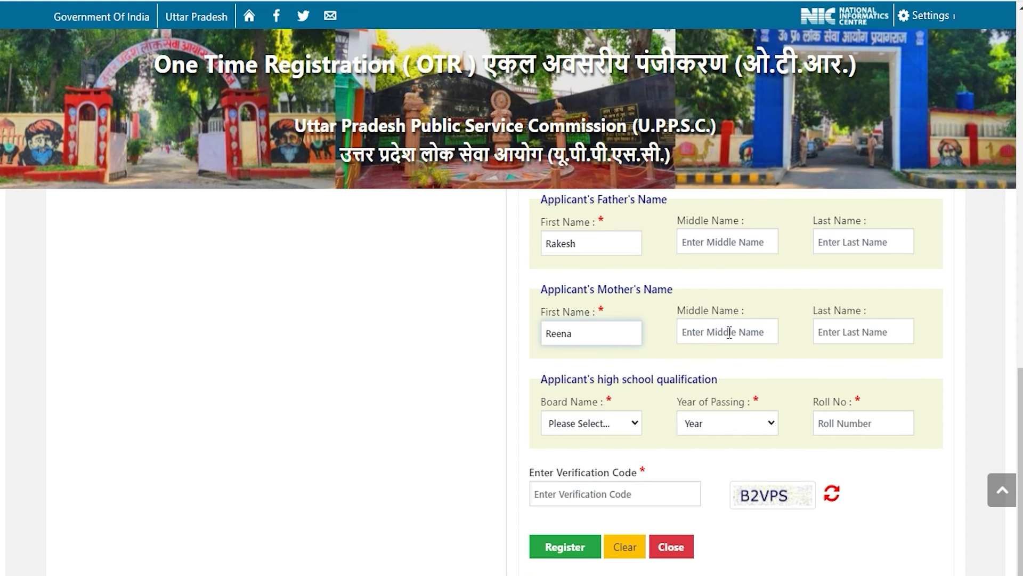
- Select the Delhi secondary board and 2015 passing year, enter the roll number, then Register
{"action": "left_click", "coordinate": [607, 428]}
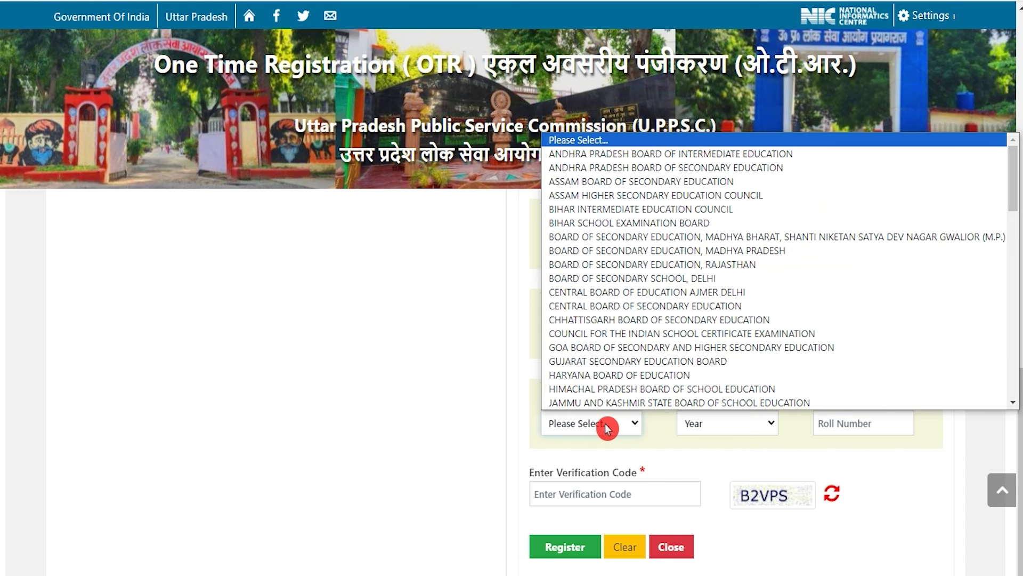
{"action": "left_click", "coordinate": [646, 285]}
{"action": "left_click", "coordinate": [720, 425]}
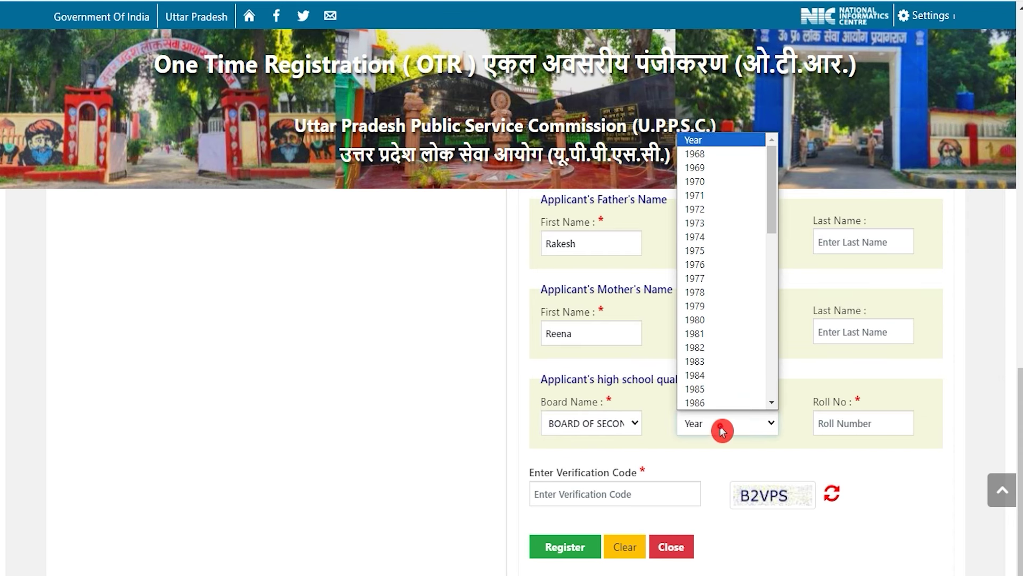
{"action": "scroll", "coordinate": [704, 318], "scroll_direction": "down", "scroll_amount": 10}
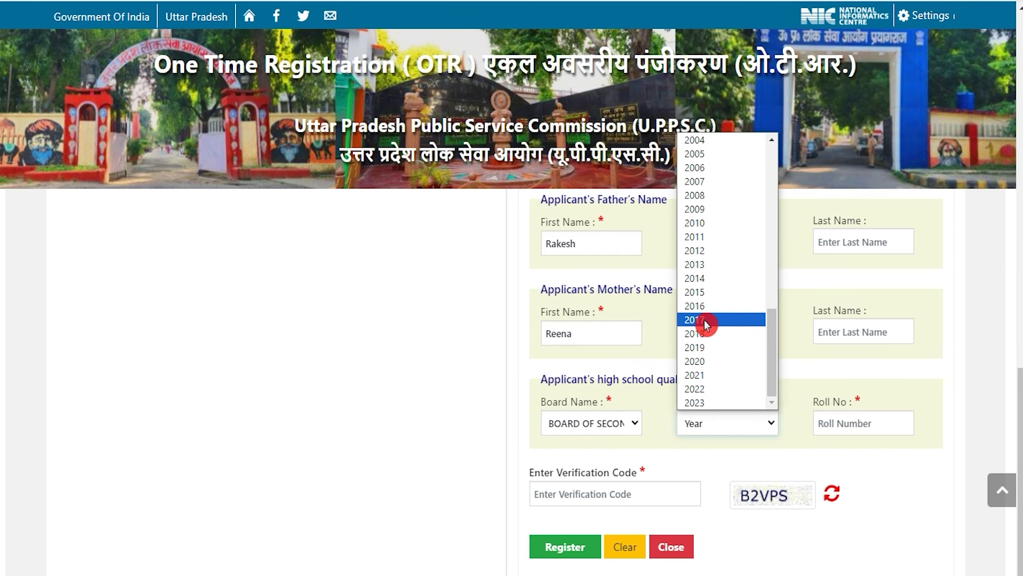
{"action": "left_click", "coordinate": [708, 293]}
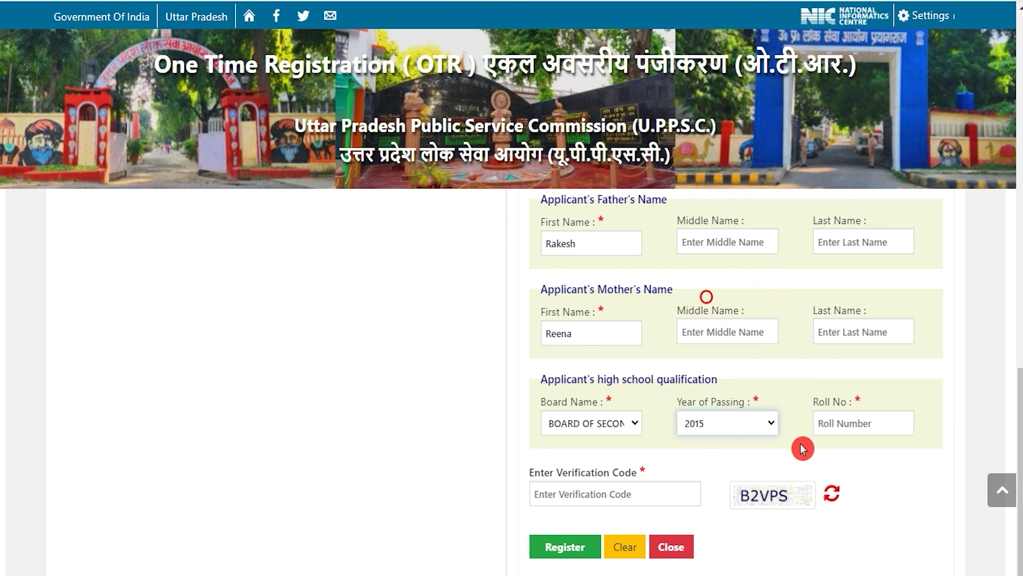
{"action": "left_click", "coordinate": [836, 423]}
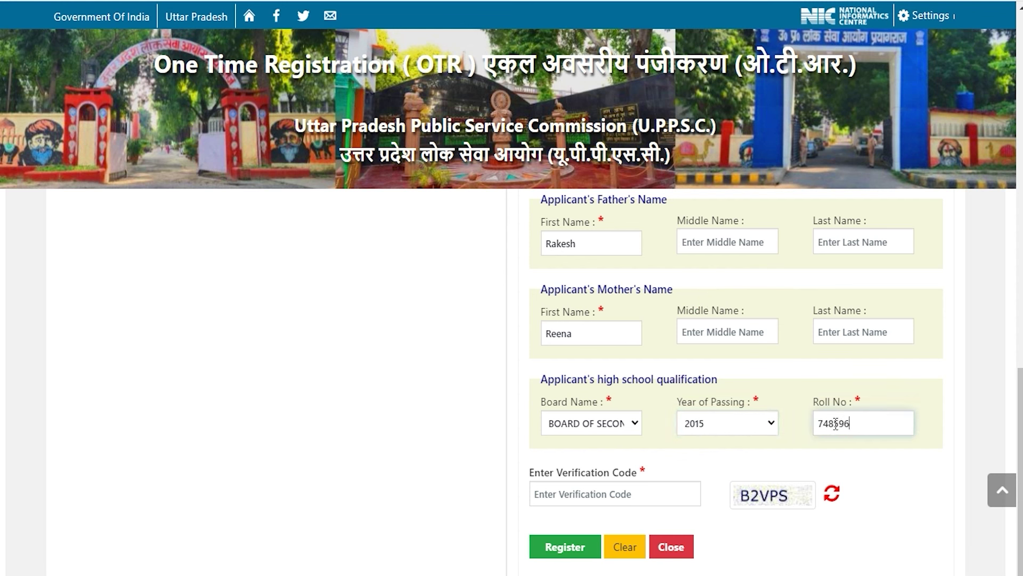
{"action": "left_click", "coordinate": [618, 494]}
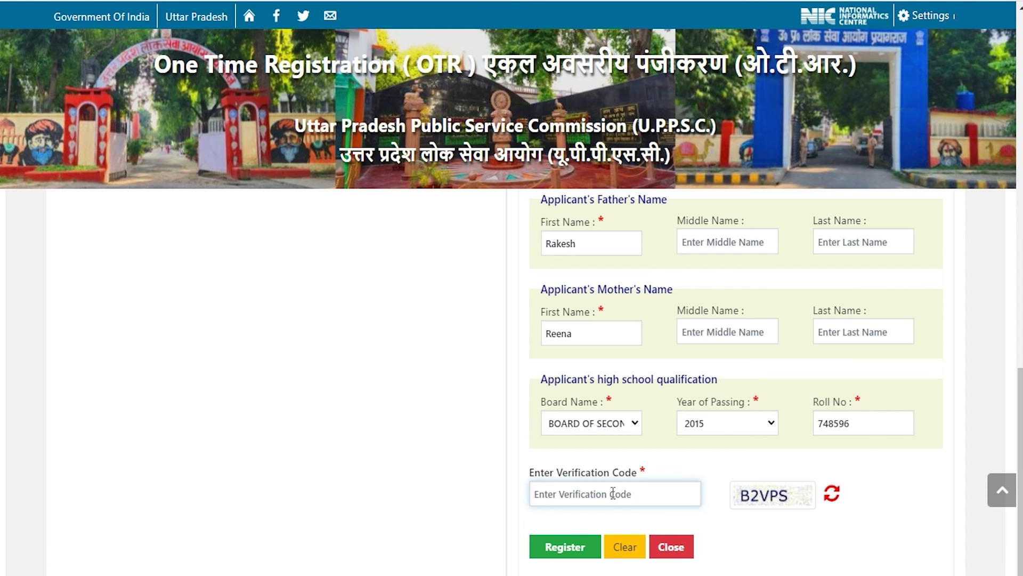
{"action": "left_click", "coordinate": [565, 546]}
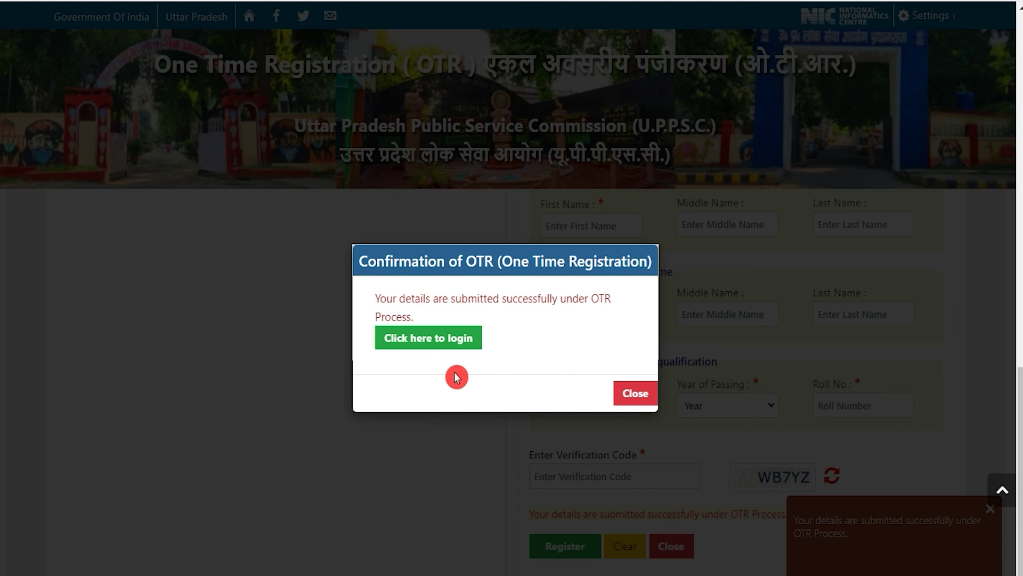
- Follow the login link in the registration confirmation to the OTP login page
{"action": "left_click", "coordinate": [436, 343]}
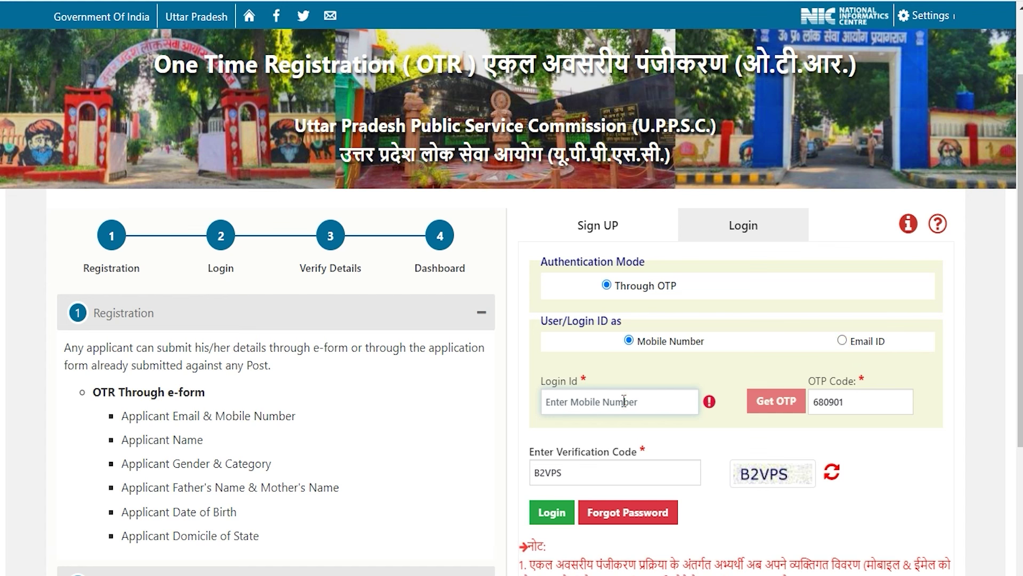
- Request a mobile OTP, enter it and the verification code, and log in to the OTR account
{"action": "left_click", "coordinate": [777, 411]}
{"action": "left_click", "coordinate": [856, 401]}
{"action": "left_click", "coordinate": [770, 474]}
{"action": "left_click", "coordinate": [596, 475]}
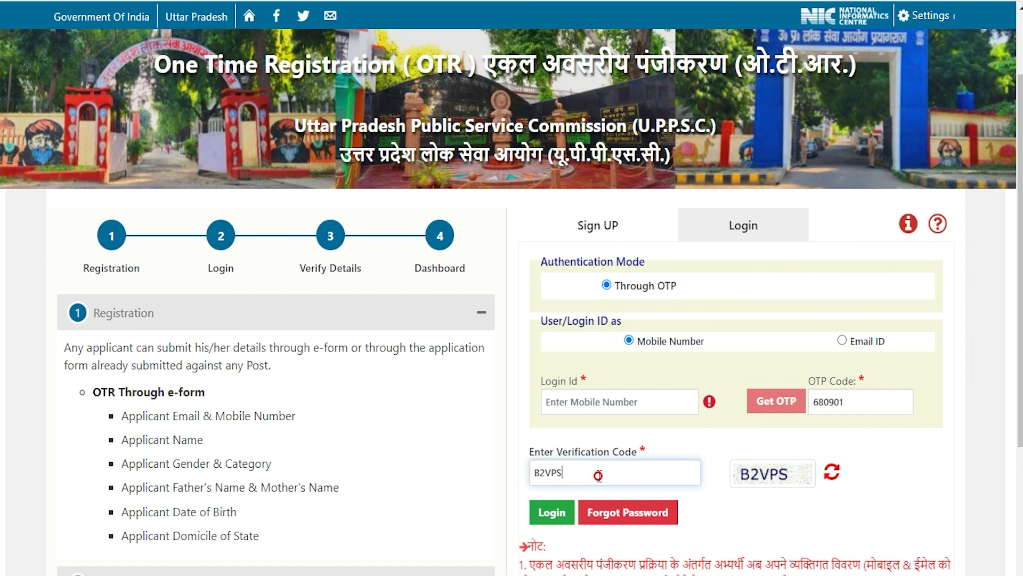
{"action": "left_click", "coordinate": [553, 513]}
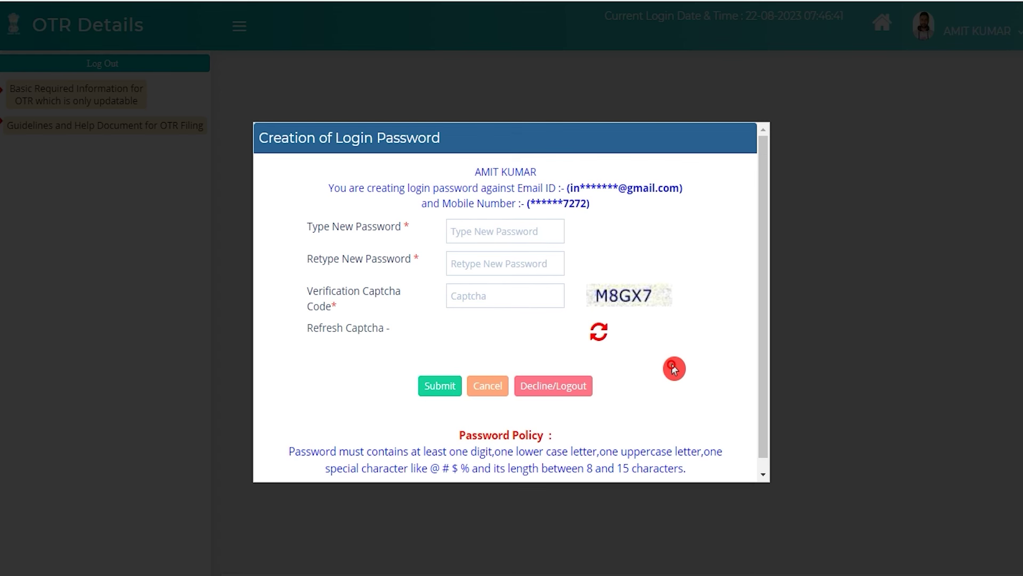
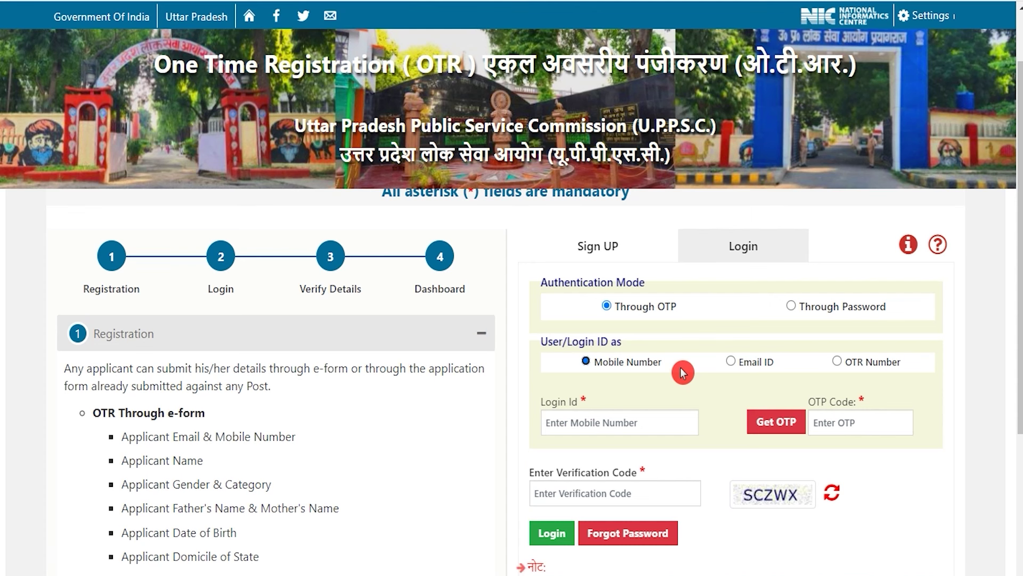
- Scroll the OTR Login tab to bring the applicant login form into view
{"action": "scroll", "coordinate": [683, 372], "scroll_direction": "up", "scroll_amount": 2}
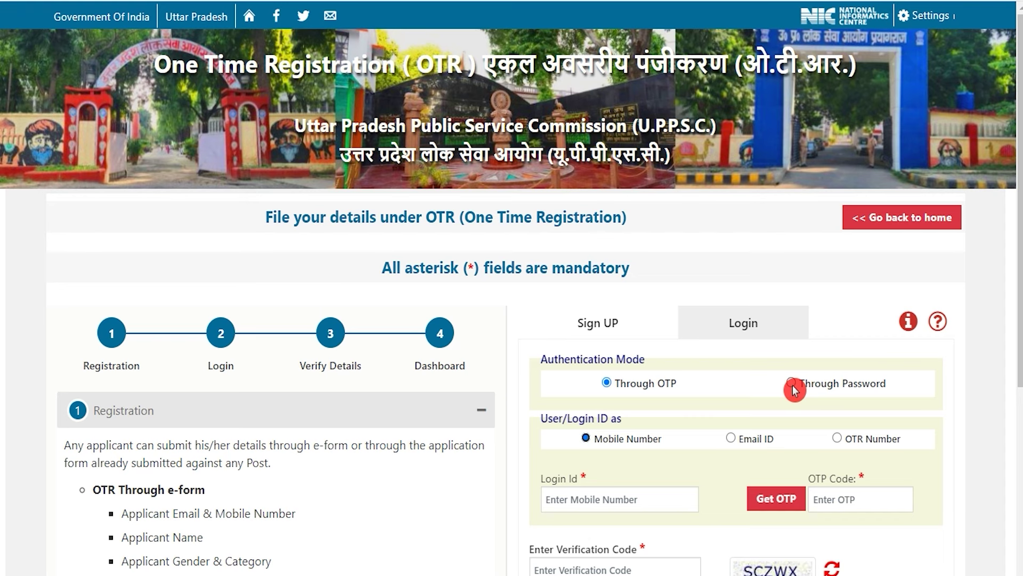
{"action": "scroll", "coordinate": [793, 390], "scroll_direction": "down", "scroll_amount": 2}
- Try password sign-in, filling the mobile number, password and verification code fields
{"action": "left_click", "coordinate": [792, 309]}
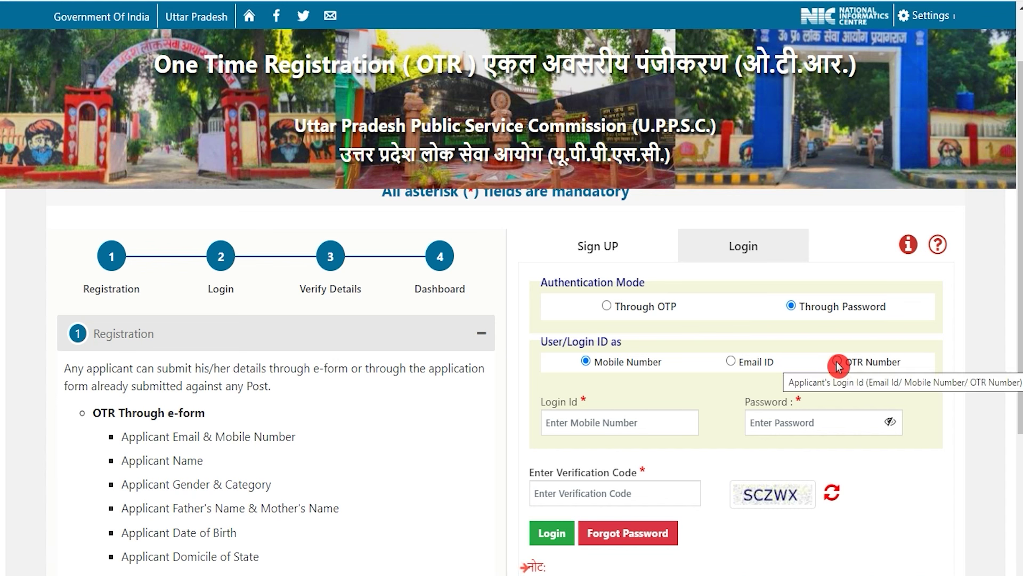
{"action": "left_click", "coordinate": [605, 422]}
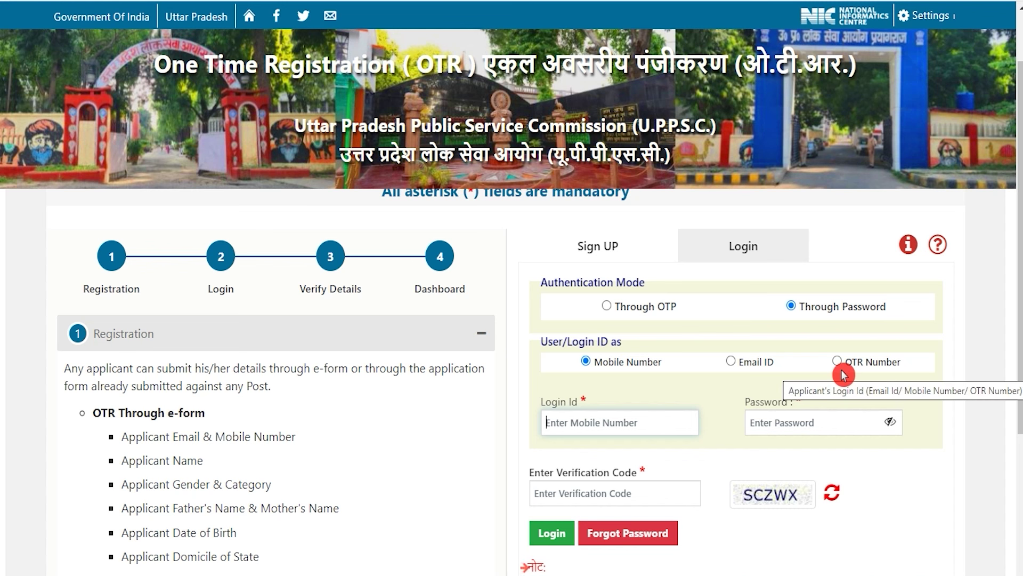
{"action": "left_click", "coordinate": [773, 424]}
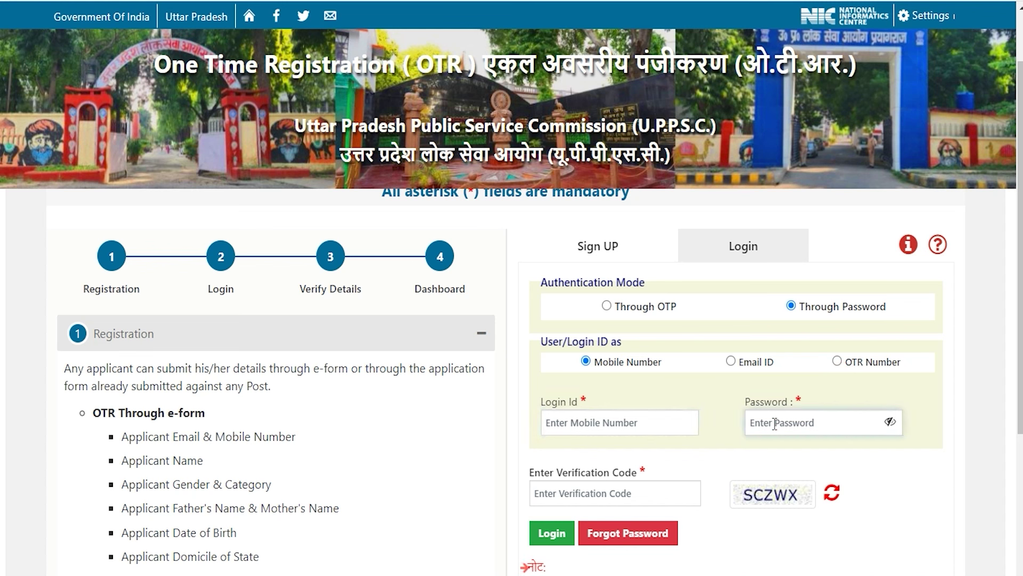
{"action": "left_click", "coordinate": [590, 490]}
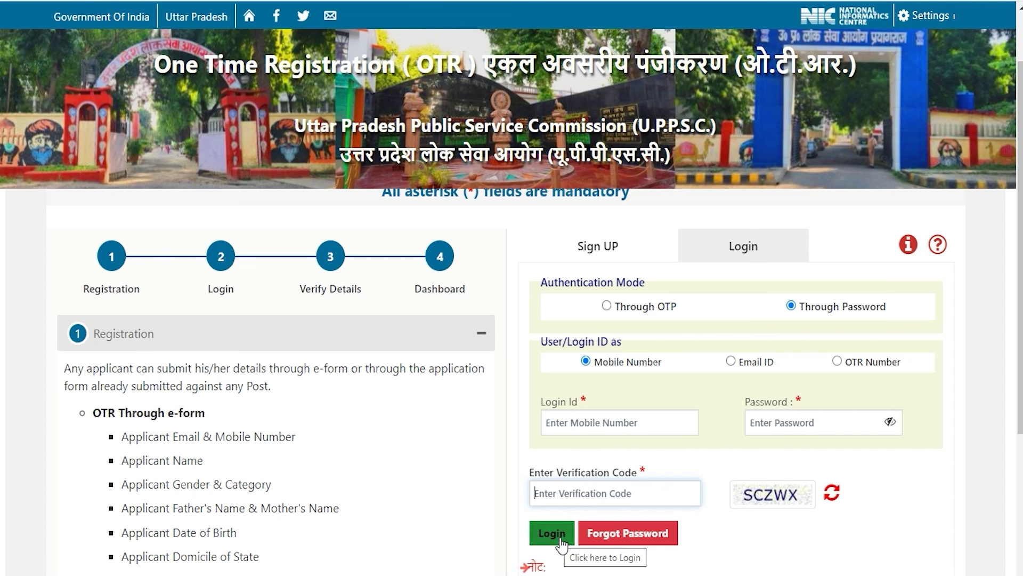
- Switch back to OTP sign-in and log in with the mobile number, OTP and verification code
{"action": "left_click", "coordinate": [901, 485]}
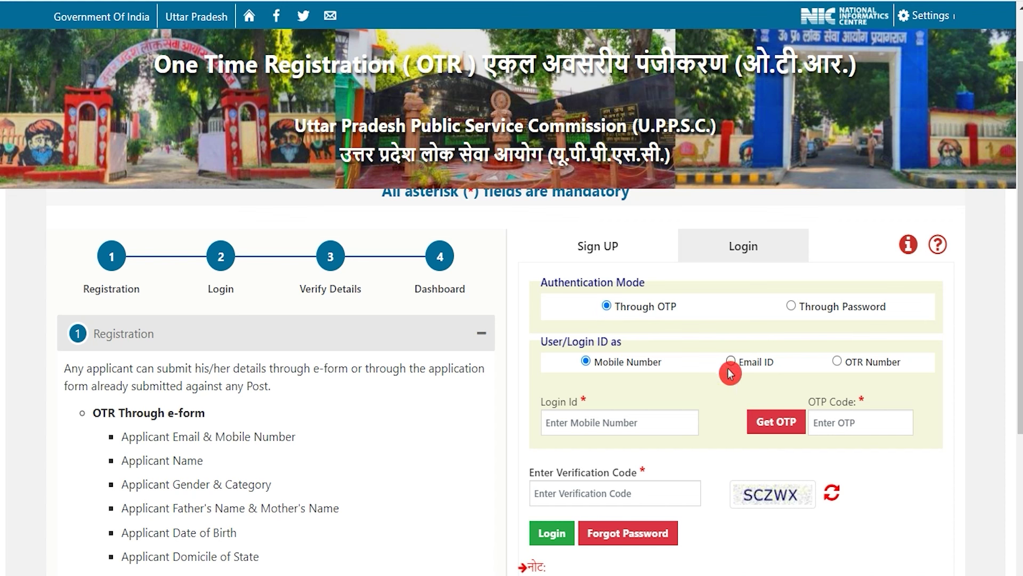
{"action": "left_click", "coordinate": [603, 421]}
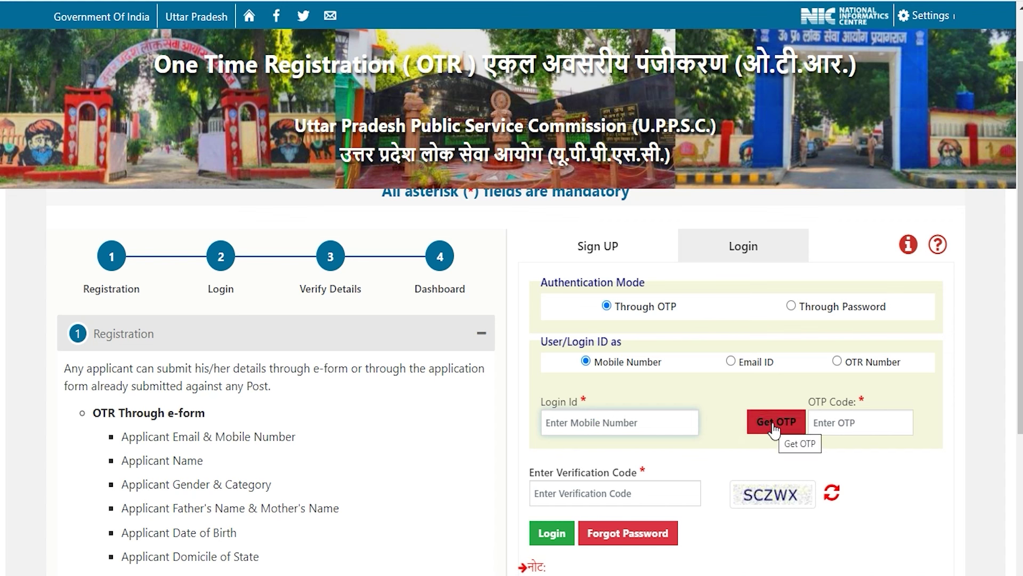
{"action": "left_click", "coordinate": [843, 425]}
{"action": "left_click", "coordinate": [573, 494]}
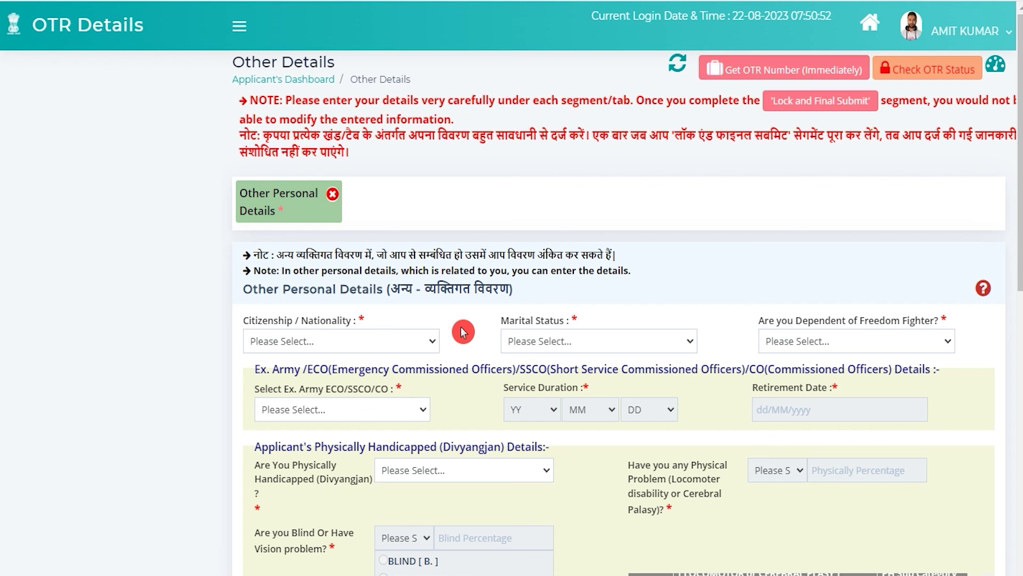
- Set nationality to Citizen of India and marital status to Single
{"action": "left_click", "coordinate": [320, 342]}
{"action": "left_click", "coordinate": [315, 370]}
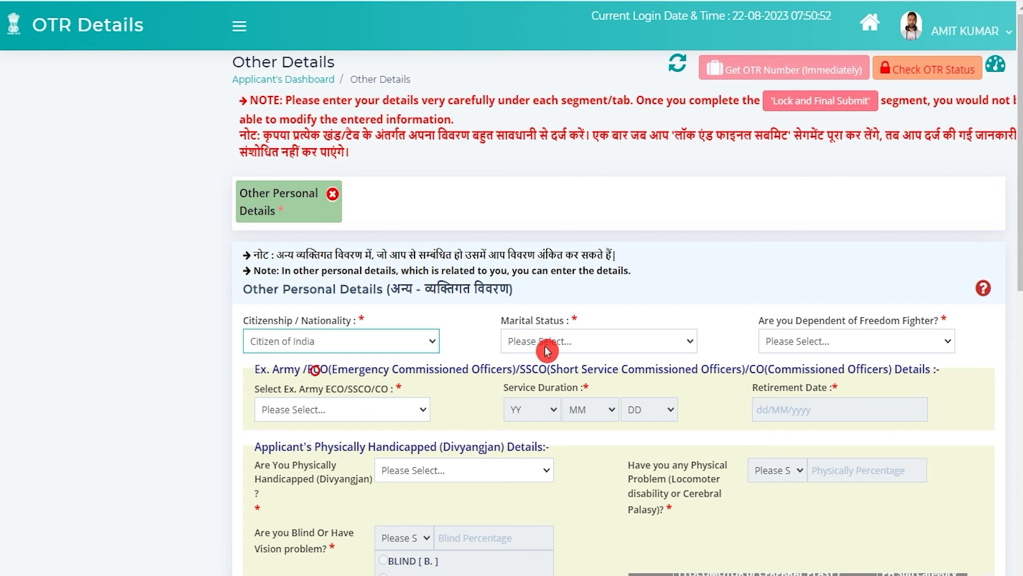
{"action": "left_click", "coordinate": [547, 347]}
{"action": "left_click", "coordinate": [539, 376]}
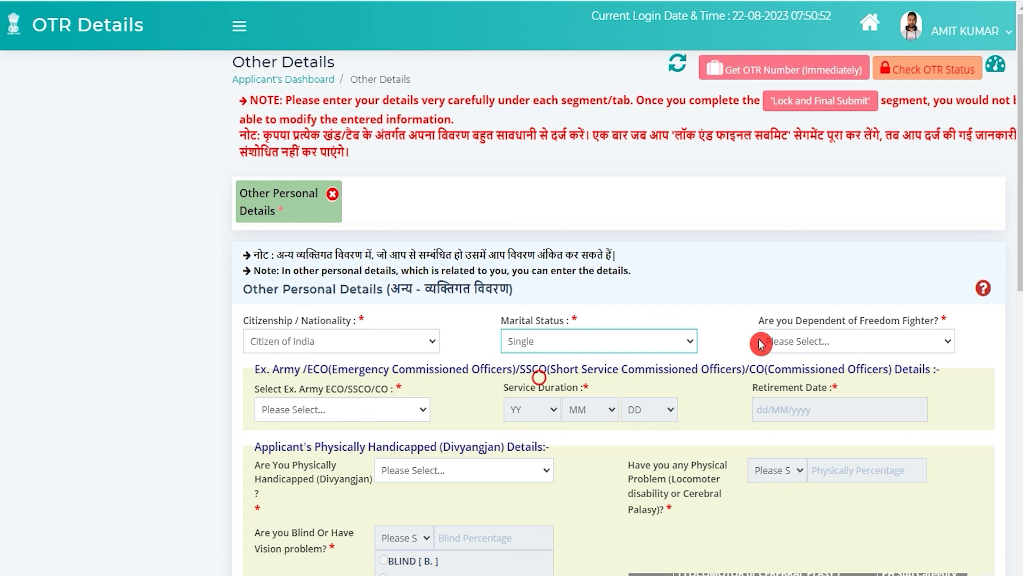
- Answer No to freedom fighter dependency, ex-army service and physically handicapped
{"action": "left_click", "coordinate": [876, 347]}
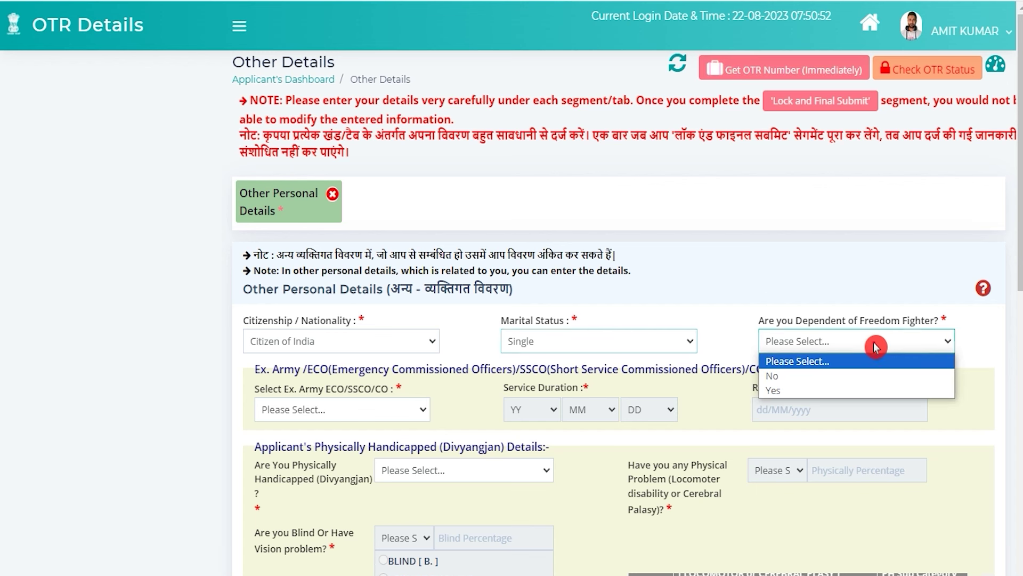
{"action": "left_click", "coordinate": [780, 383]}
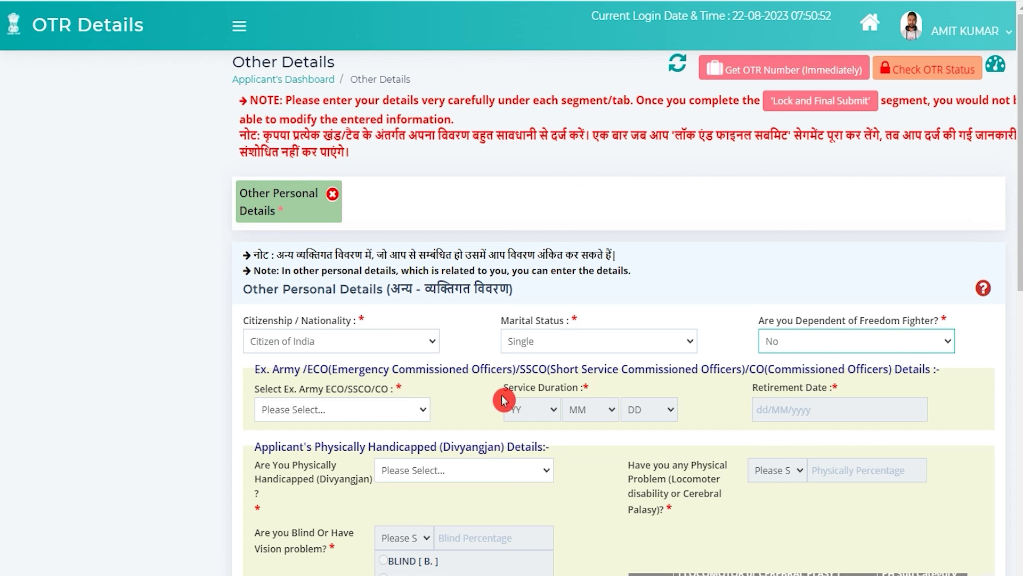
{"action": "left_click", "coordinate": [366, 412]}
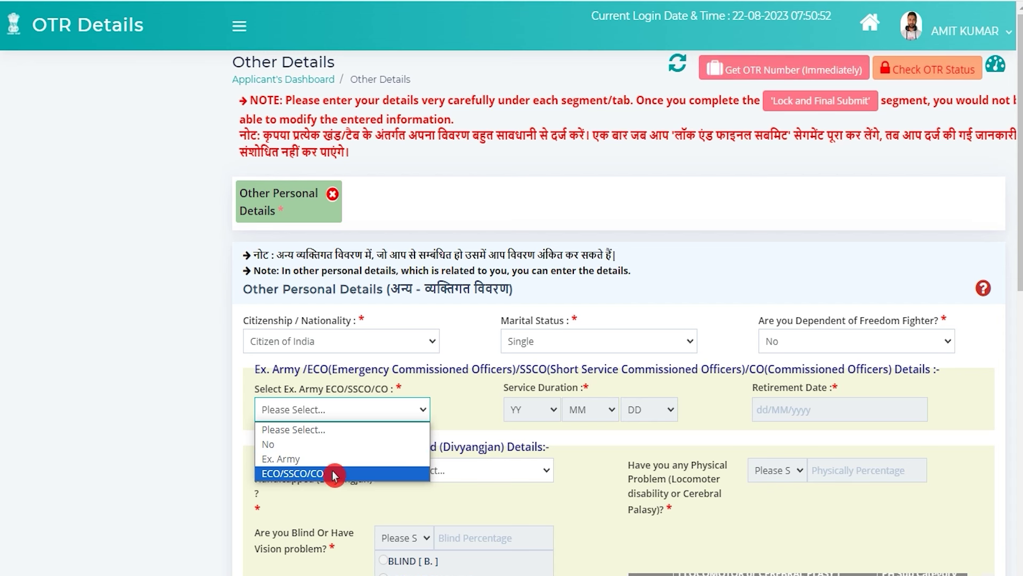
{"action": "left_click", "coordinate": [301, 446]}
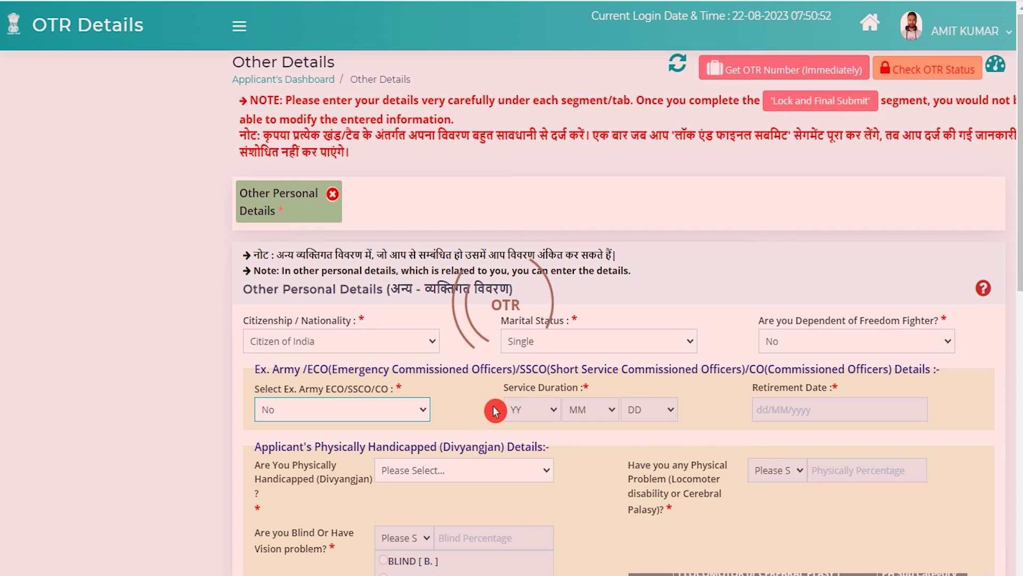
{"action": "scroll", "coordinate": [504, 384], "scroll_direction": "down", "scroll_amount": 3}
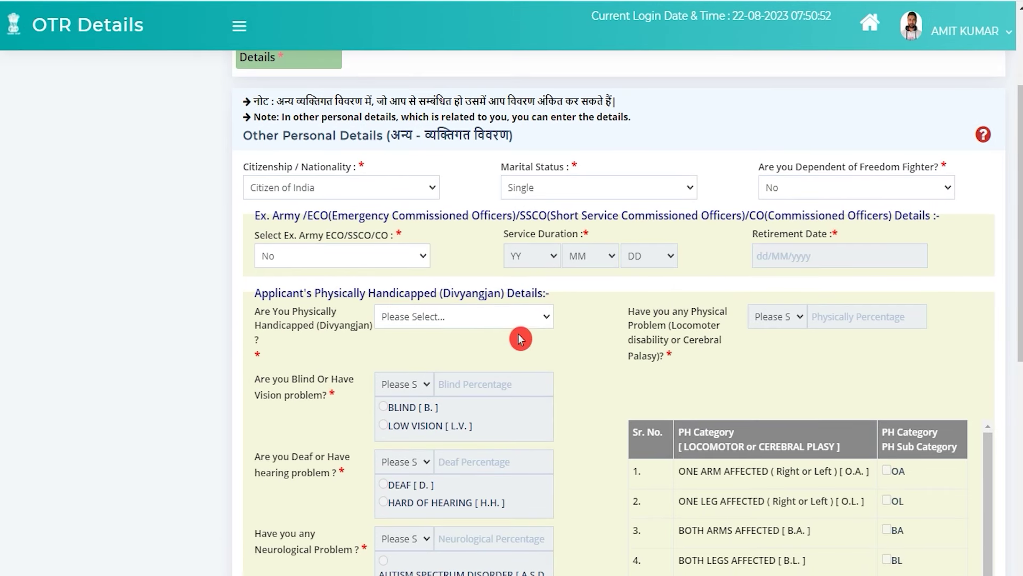
{"action": "left_click", "coordinate": [467, 324]}
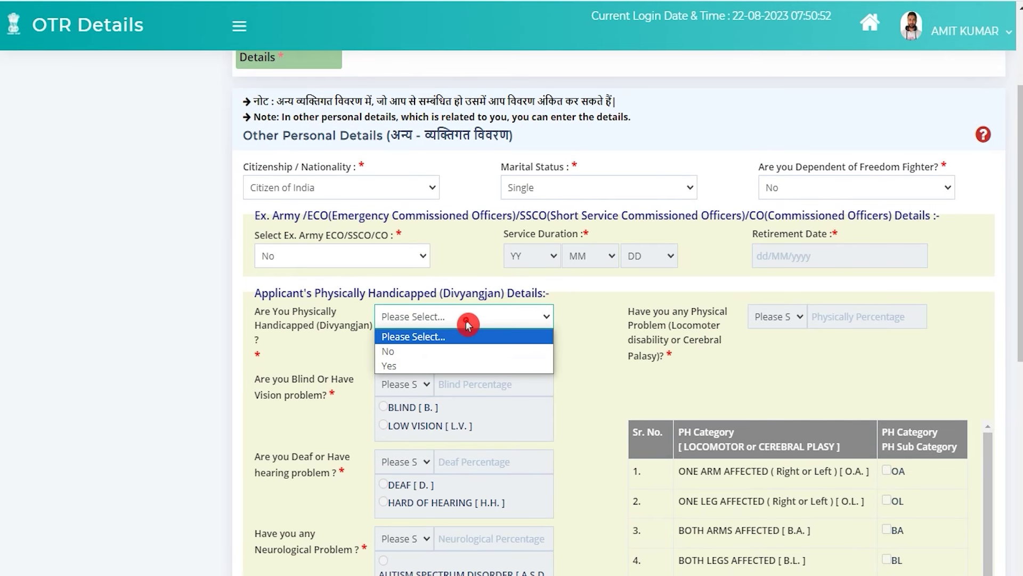
{"action": "left_click", "coordinate": [408, 353]}
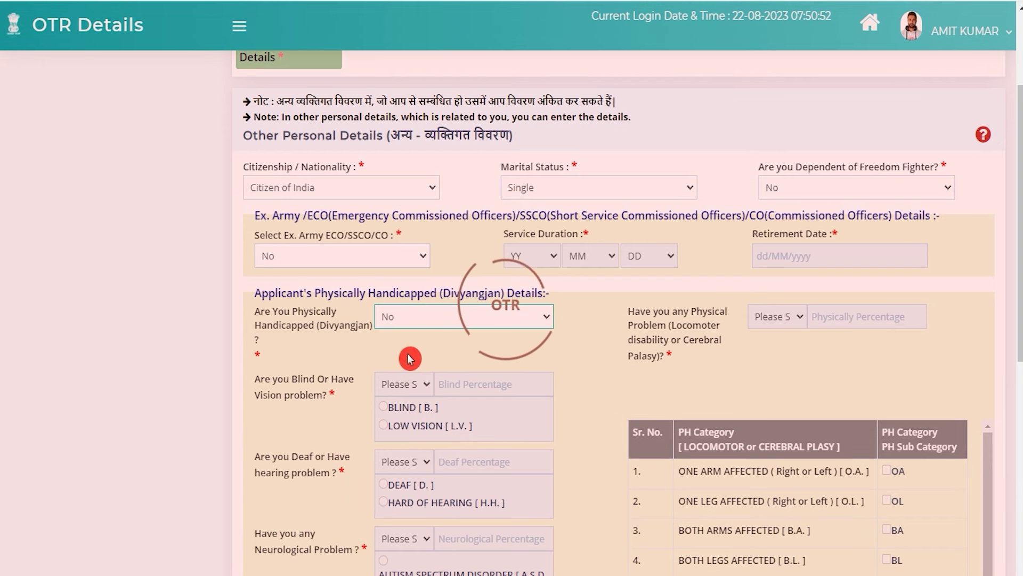
{"action": "scroll", "coordinate": [577, 387], "scroll_direction": "down", "scroll_amount": 3}
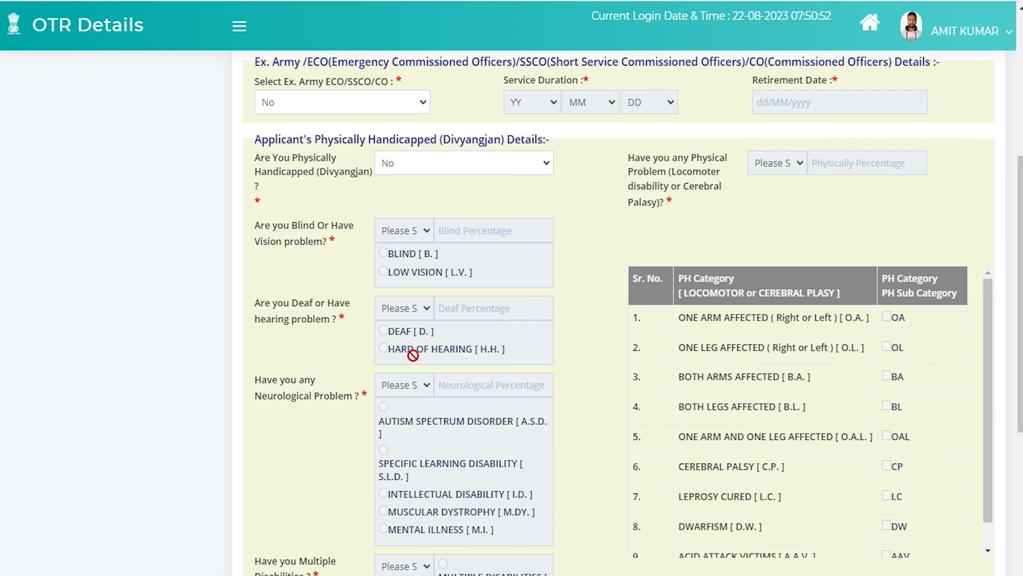
- Keep No for the skilled player and NCC questions
{"action": "scroll", "coordinate": [436, 435], "scroll_direction": "down", "scroll_amount": 4}
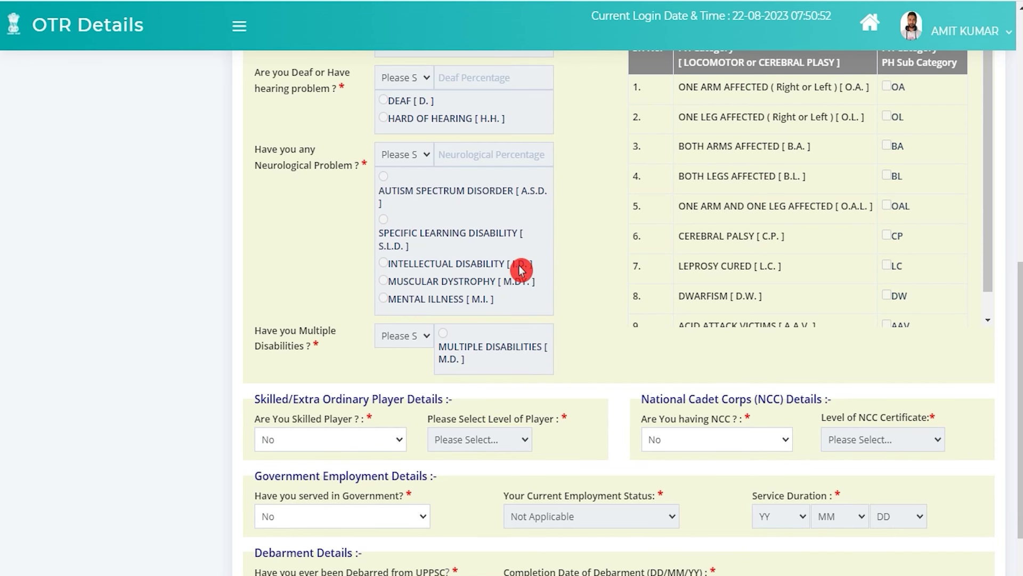
{"action": "scroll", "coordinate": [468, 305], "scroll_direction": "down", "scroll_amount": 2}
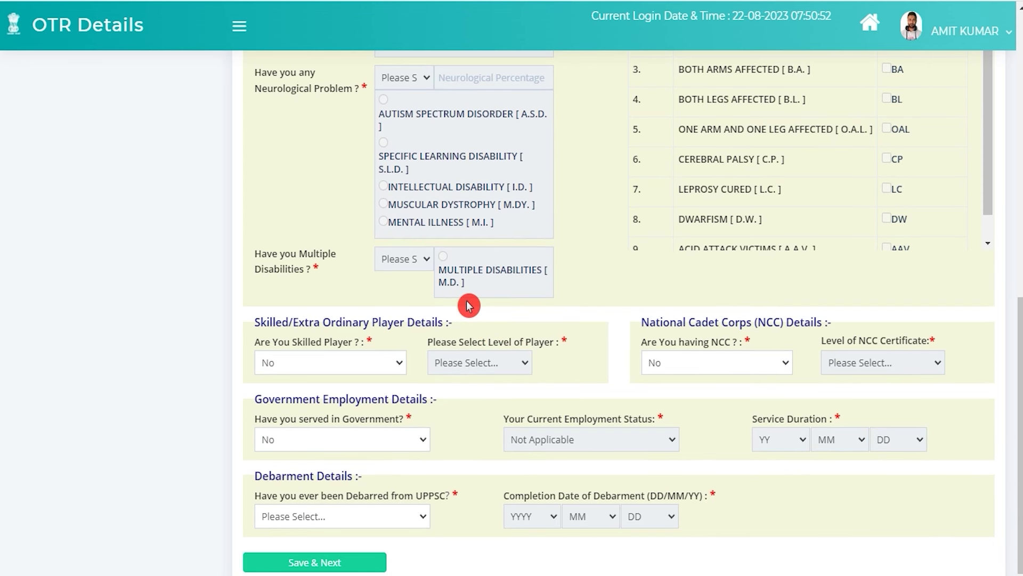
{"action": "left_click", "coordinate": [349, 364]}
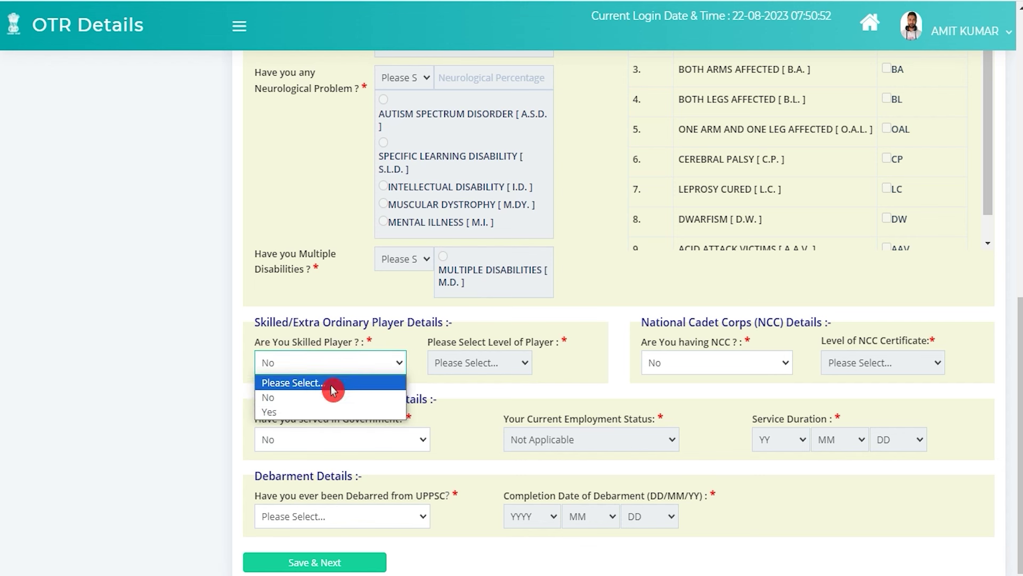
{"action": "left_click", "coordinate": [316, 399]}
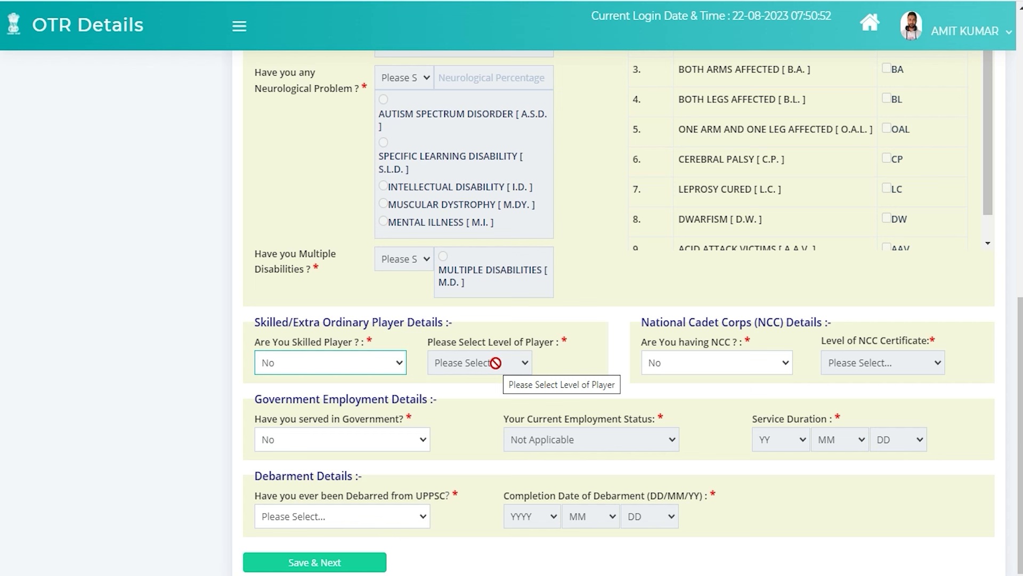
{"action": "left_click", "coordinate": [708, 367]}
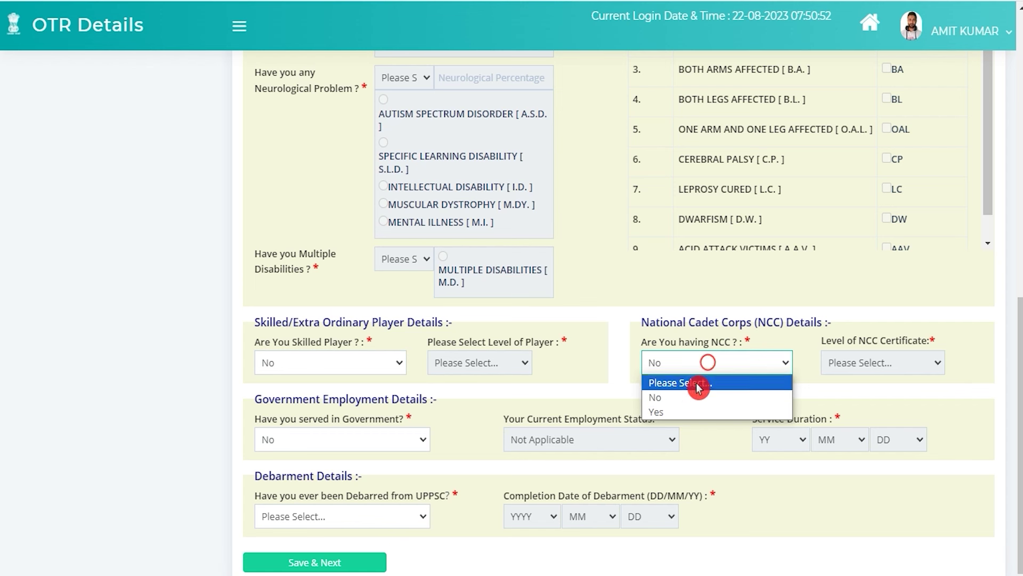
{"action": "left_click", "coordinate": [691, 400]}
{"action": "left_click", "coordinate": [687, 399]}
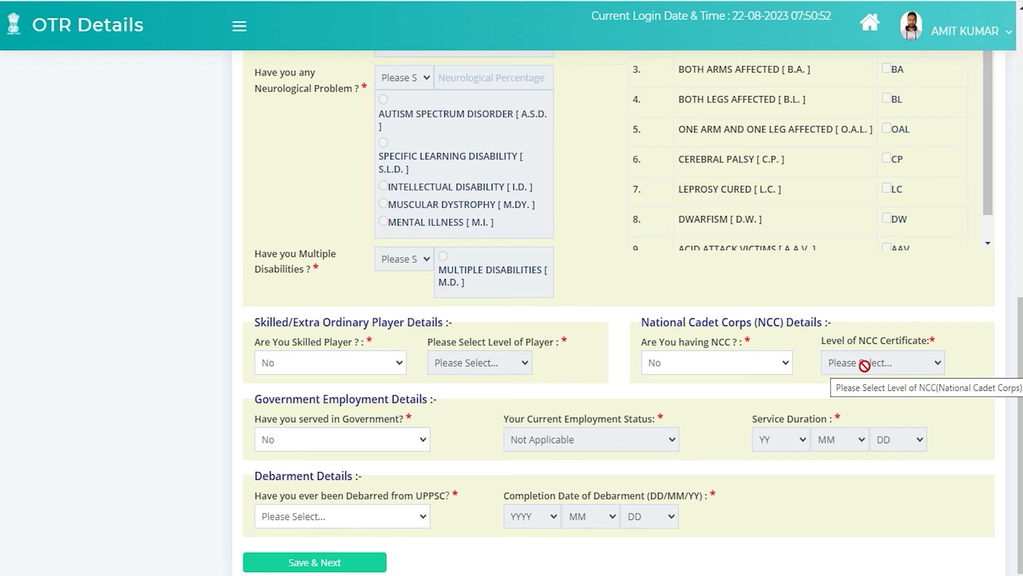
- Answer No to government service and UPPSC debarment, then Save & Next
{"action": "left_click", "coordinate": [347, 448]}
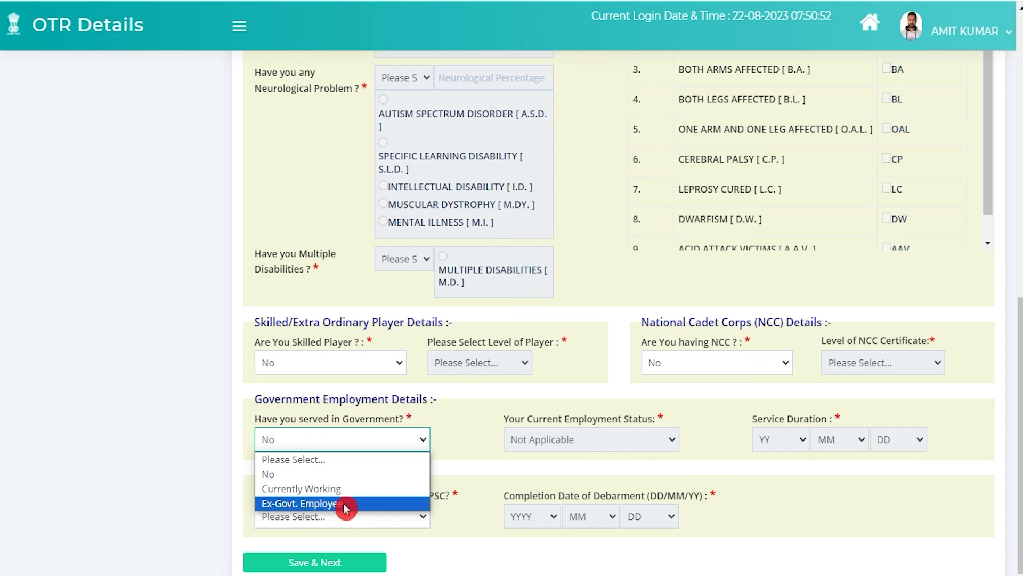
{"action": "left_click", "coordinate": [311, 473]}
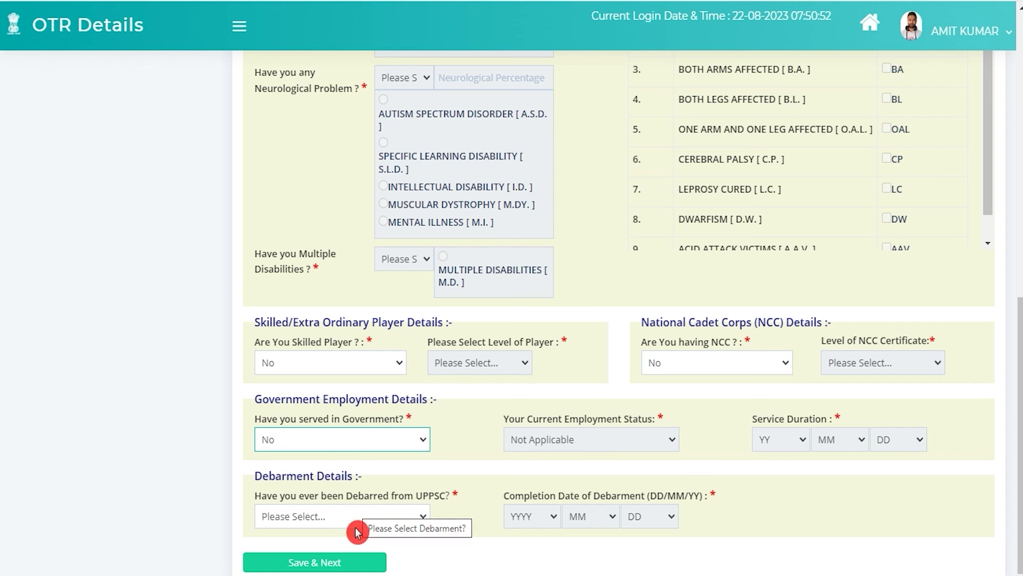
{"action": "left_click", "coordinate": [338, 517]}
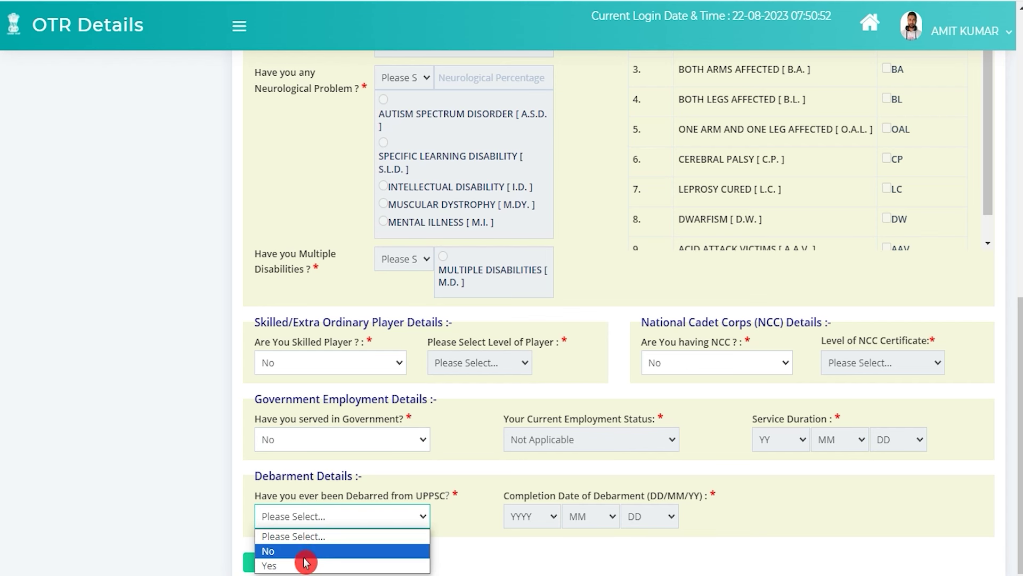
{"action": "left_click", "coordinate": [300, 552]}
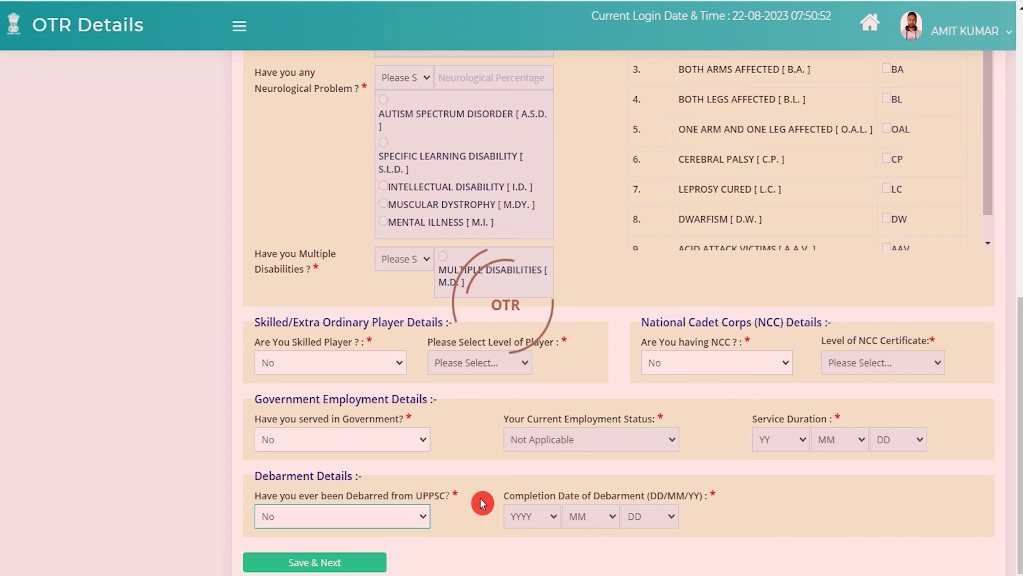
{"action": "scroll", "coordinate": [478, 493], "scroll_direction": "down", "scroll_amount": 1}
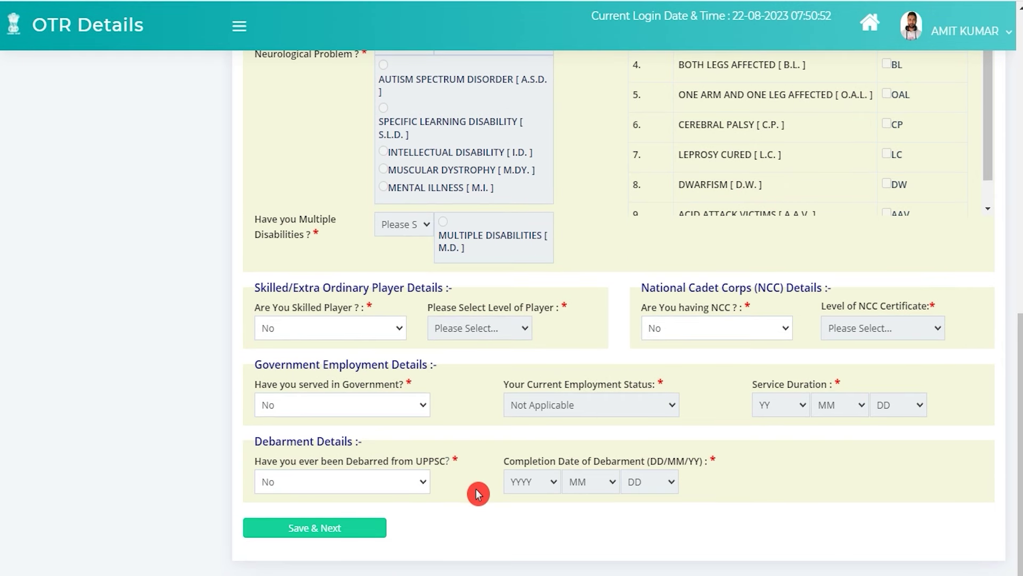
{"action": "left_click", "coordinate": [334, 526]}
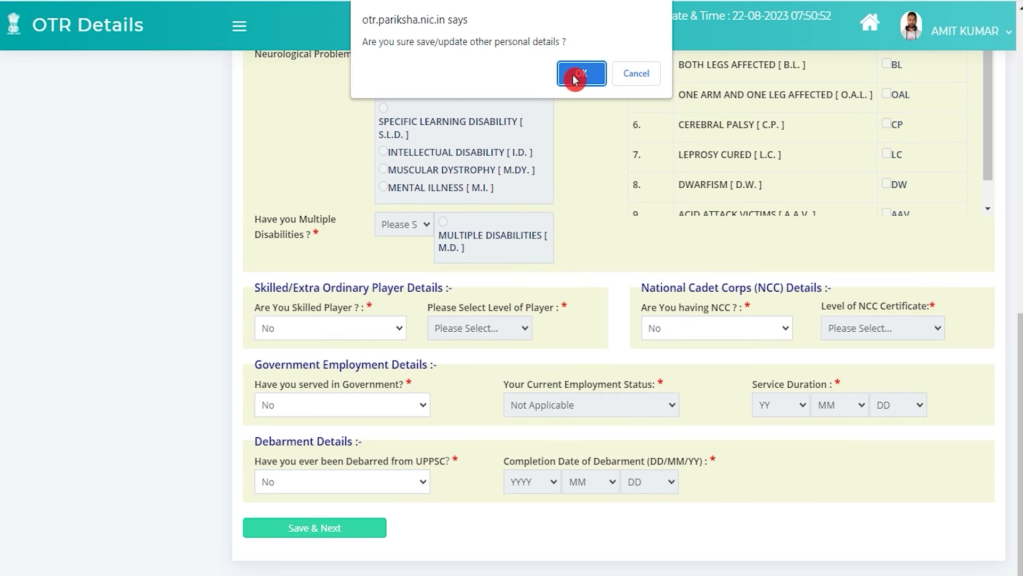
- Confirm the save and tick Same As Permanent Address for the correspondence address
{"action": "left_click", "coordinate": [578, 74]}
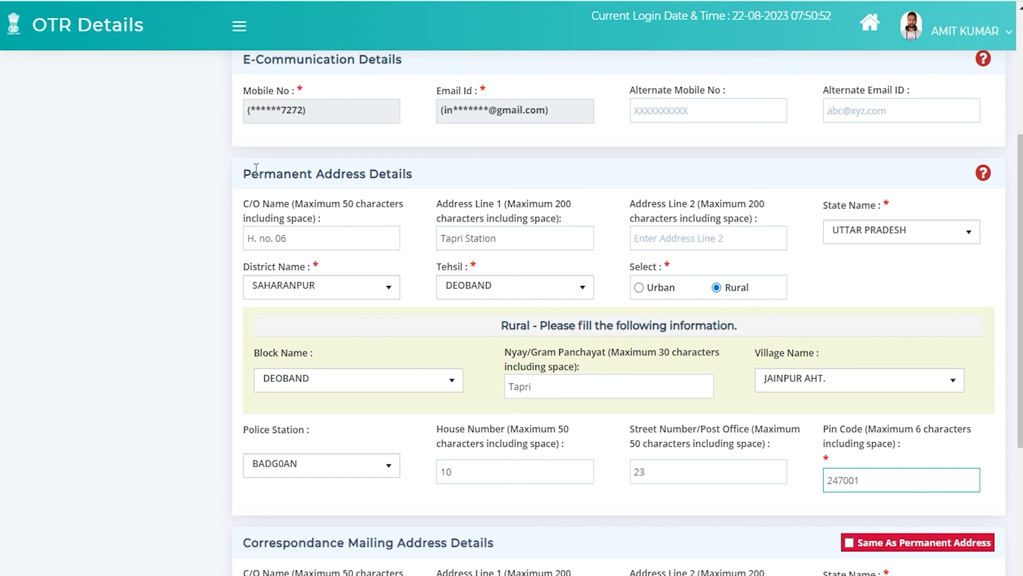
{"action": "left_click_drag", "start_coordinate": [373, 174], "coordinate": [249, 171]}
{"action": "scroll", "coordinate": [566, 310], "scroll_direction": "down", "scroll_amount": 3}
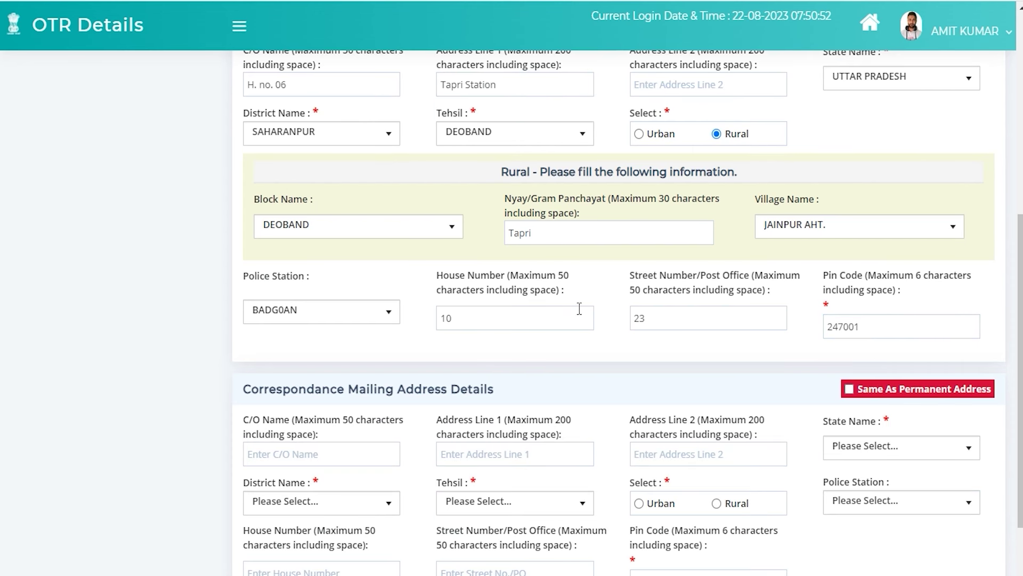
{"action": "left_click_drag", "start_coordinate": [271, 389], "coordinate": [441, 384]}
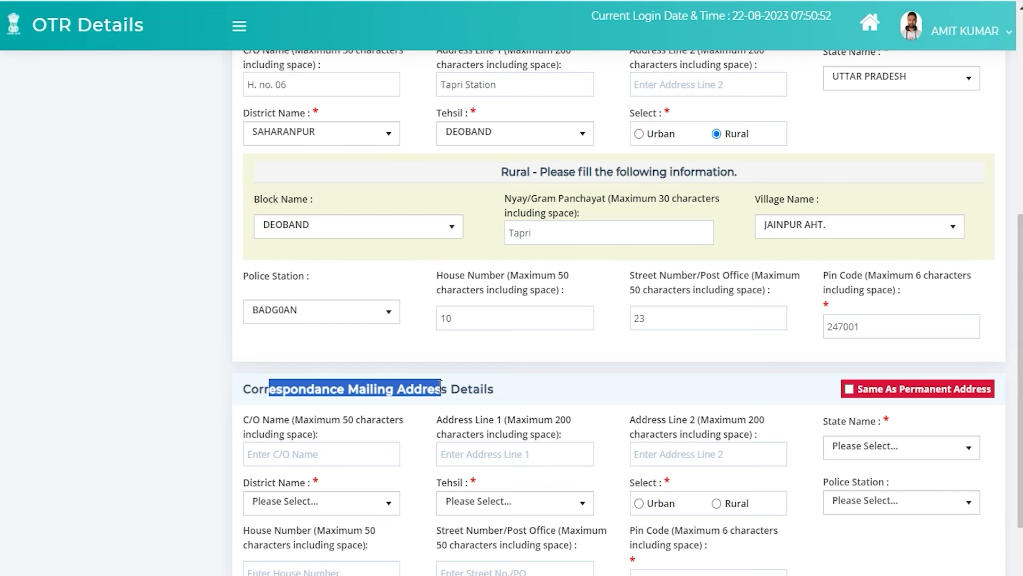
{"action": "scroll", "coordinate": [441, 385], "scroll_direction": "up", "scroll_amount": 3}
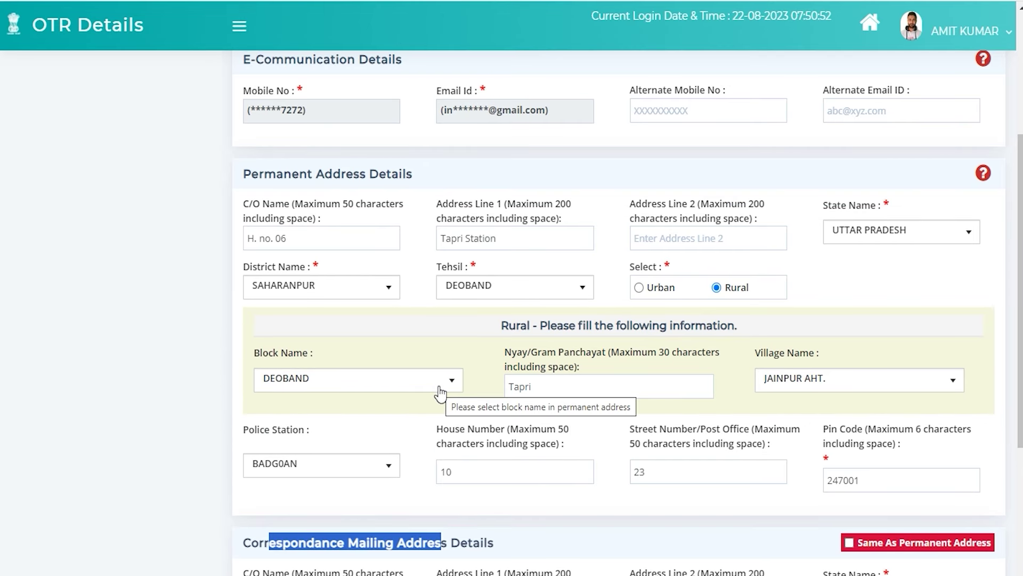
{"action": "scroll", "coordinate": [441, 393], "scroll_direction": "down", "scroll_amount": 3}
{"action": "left_click", "coordinate": [848, 389]}
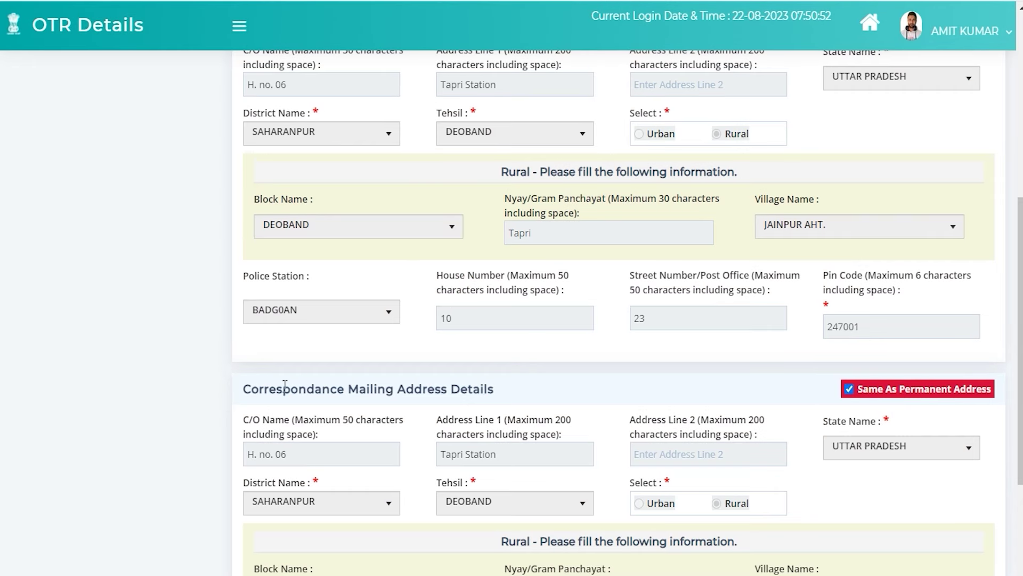
- Submit the address details to reach the Qualification Details page
{"action": "left_click_drag", "start_coordinate": [268, 389], "coordinate": [315, 388]}
{"action": "scroll", "coordinate": [341, 367], "scroll_direction": "up", "scroll_amount": 5}
{"action": "left_click", "coordinate": [318, 272]}
{"action": "scroll", "coordinate": [384, 377], "scroll_direction": "down", "scroll_amount": 8}
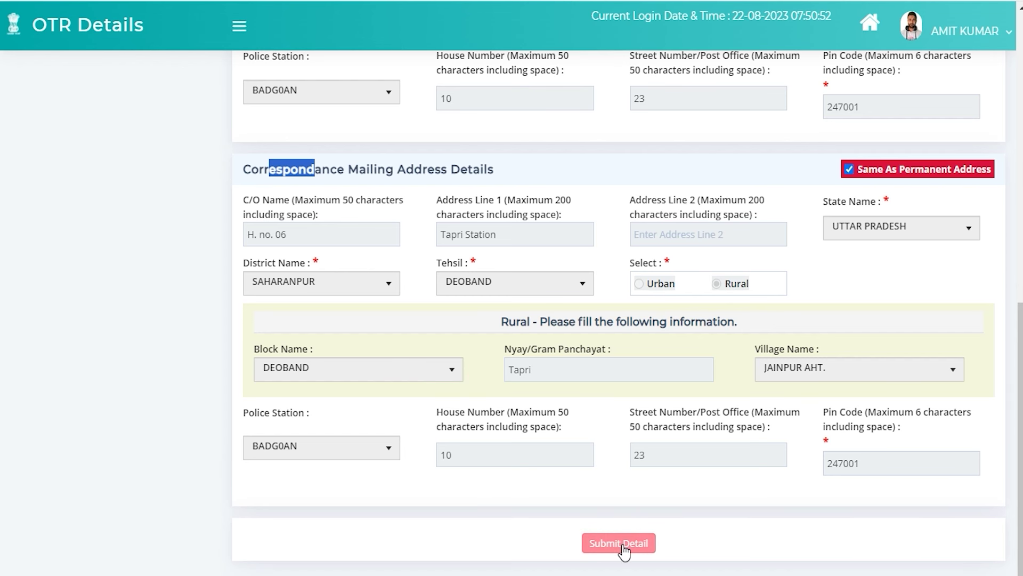
{"action": "left_click", "coordinate": [620, 543]}
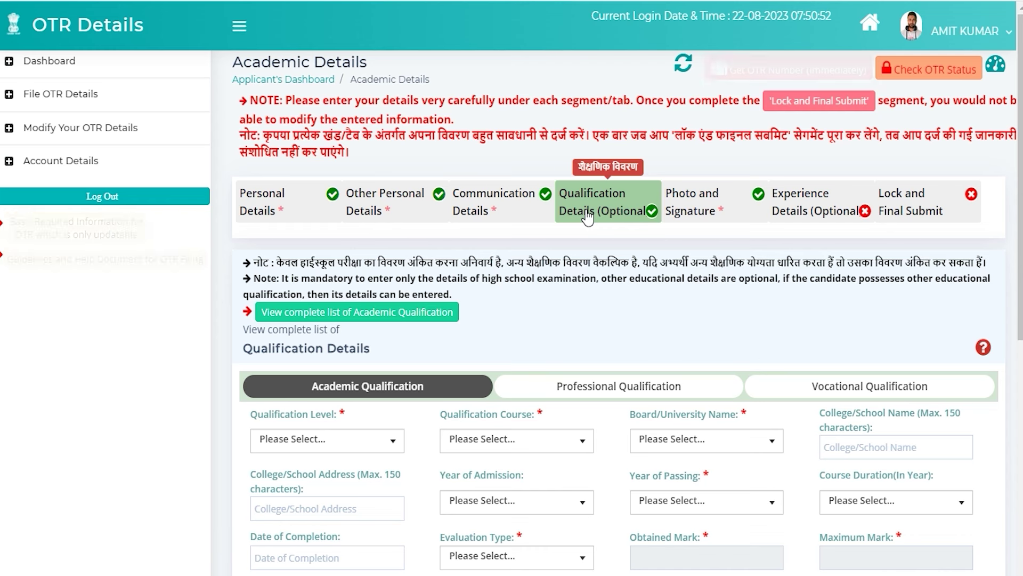
- Choose Inter Mediate as qualification level and Inter Mediate - General as course
{"action": "left_click", "coordinate": [457, 361]}
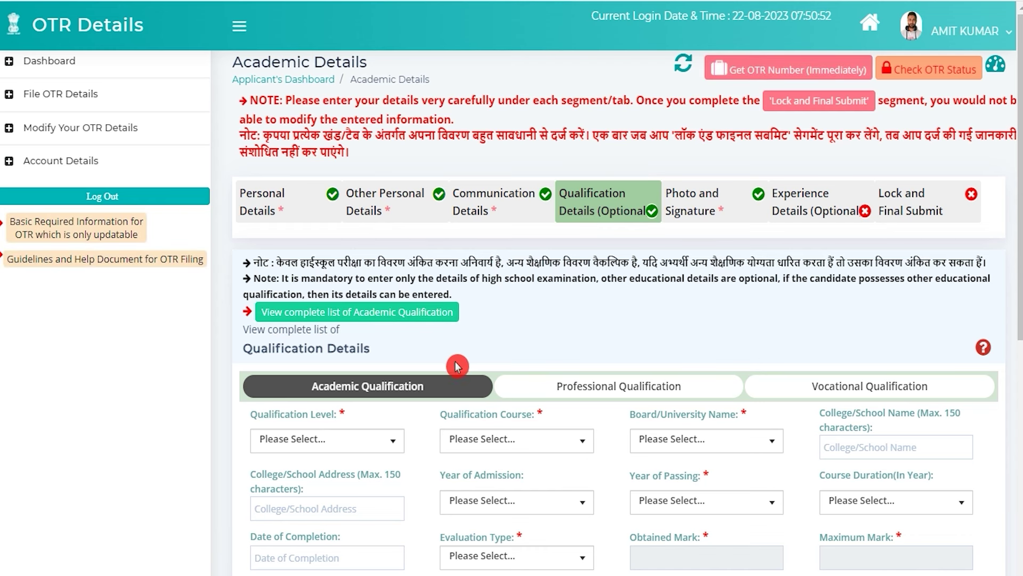
{"action": "scroll", "coordinate": [461, 362], "scroll_direction": "down", "scroll_amount": 3}
{"action": "scroll", "coordinate": [459, 361], "scroll_direction": "down", "scroll_amount": 5}
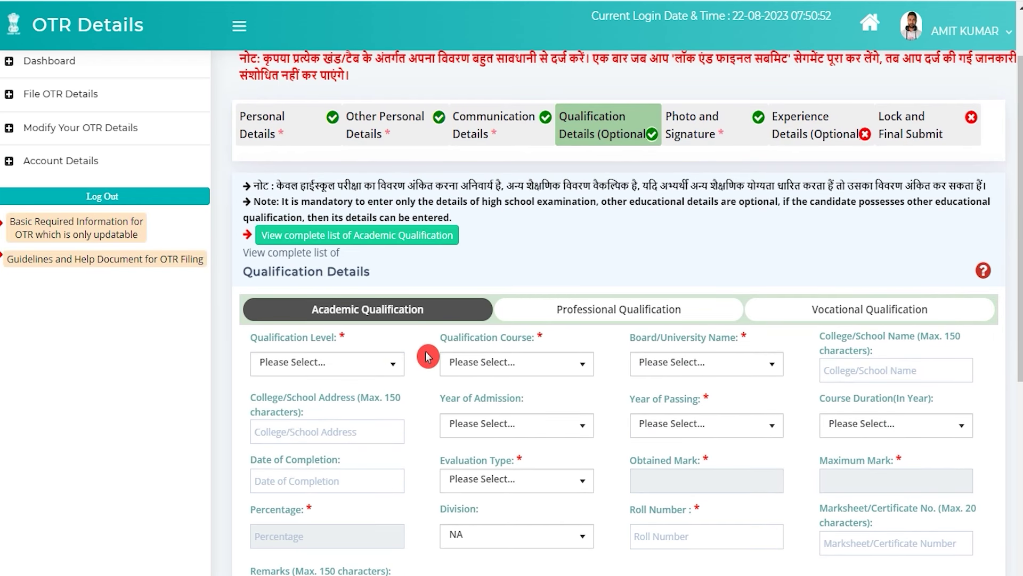
{"action": "scroll", "coordinate": [426, 357], "scroll_direction": "down", "scroll_amount": 1}
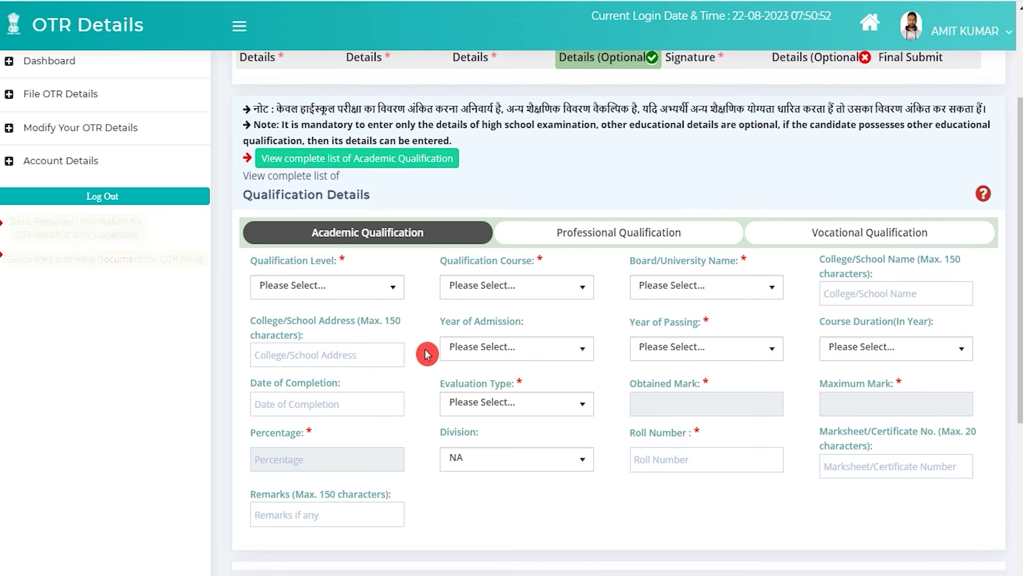
{"action": "left_click", "coordinate": [344, 286]}
{"action": "left_click", "coordinate": [344, 287]}
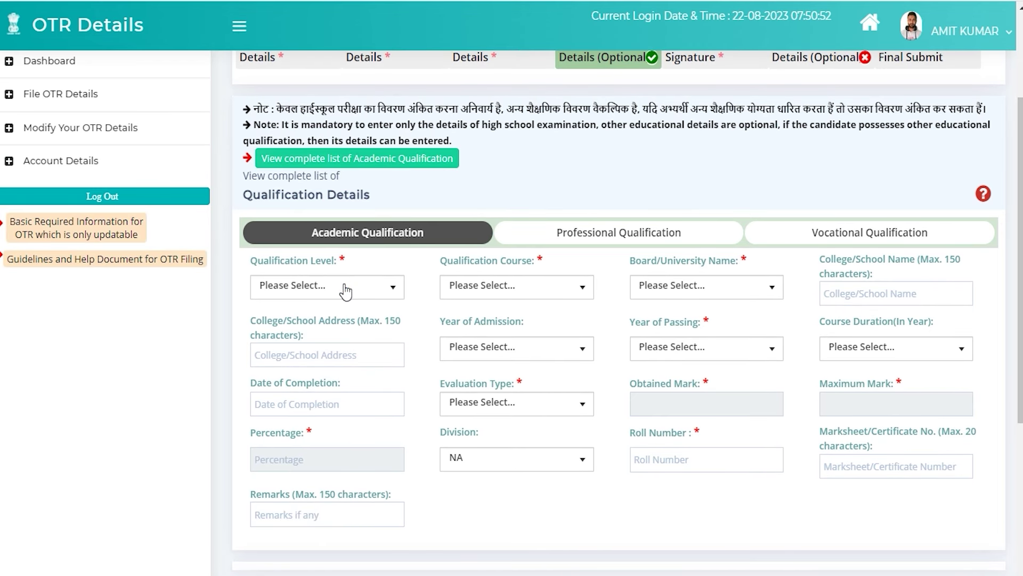
{"action": "left_click", "coordinate": [344, 286]}
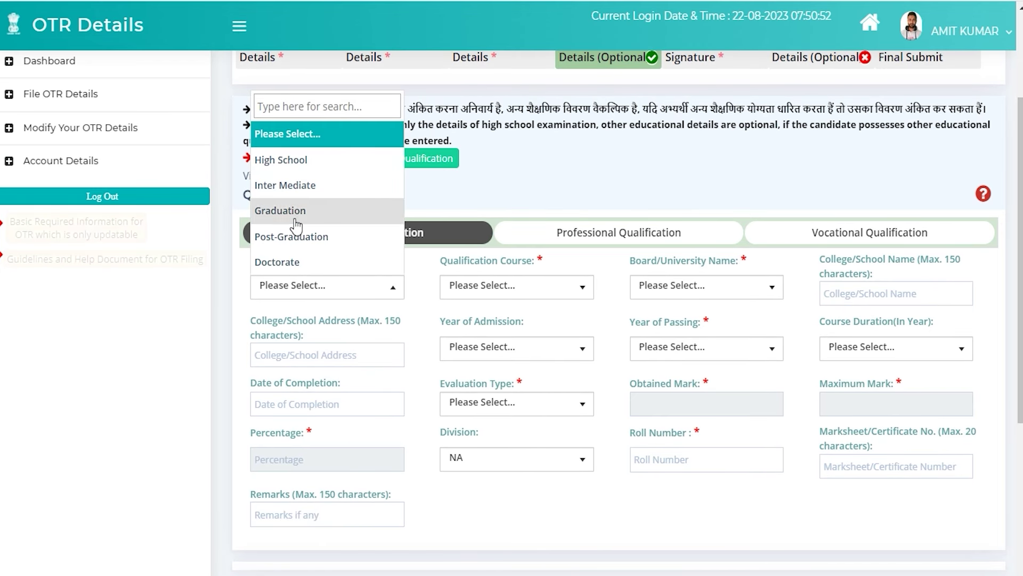
{"action": "left_click", "coordinate": [299, 185]}
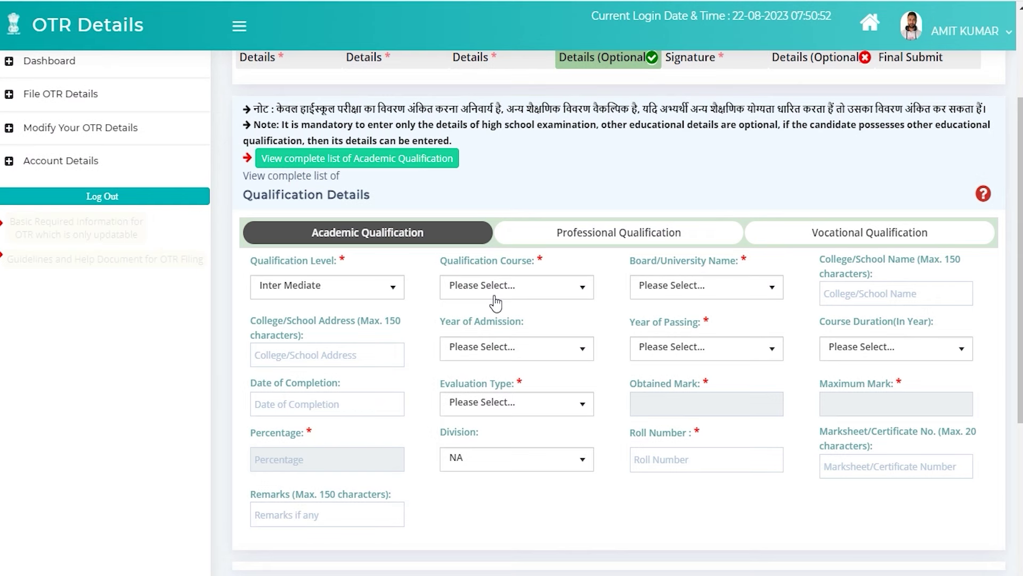
{"action": "left_click", "coordinate": [584, 291]}
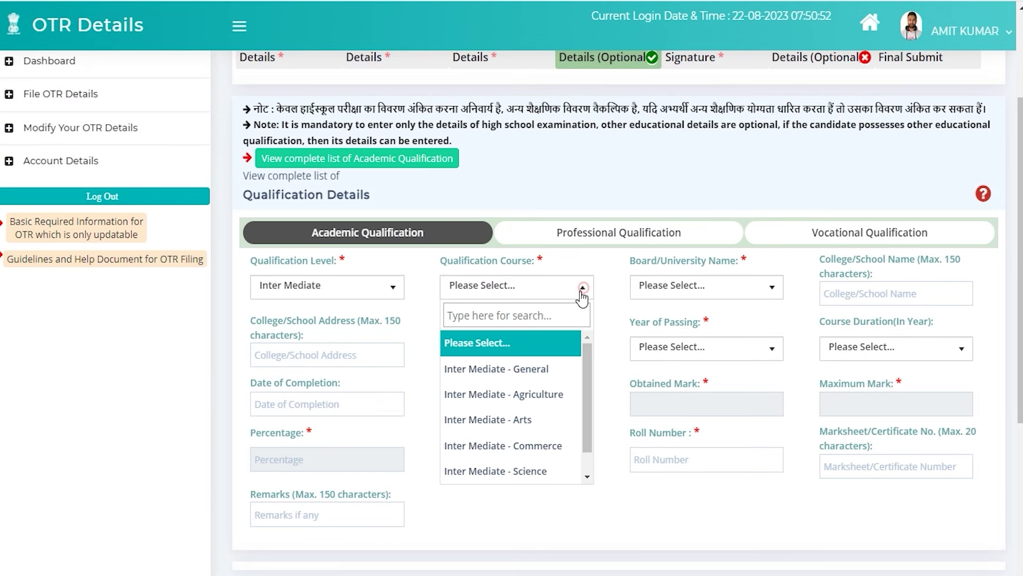
{"action": "left_click", "coordinate": [508, 369]}
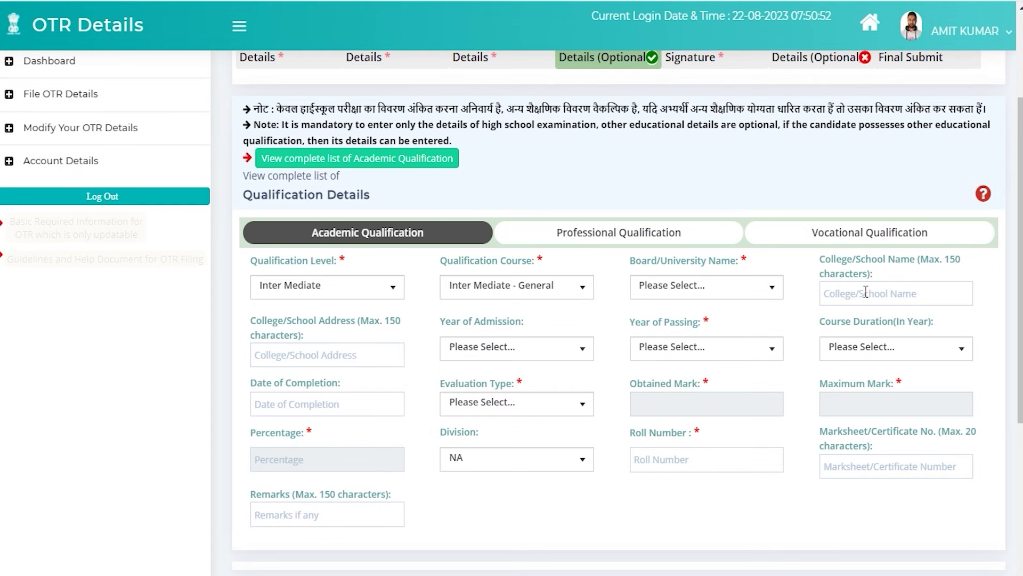
- Look through school name, address, years, duration, completion date, evaluation type and division fields, leaving division NA
{"action": "left_click", "coordinate": [865, 292]}
{"action": "left_click", "coordinate": [330, 354]}
{"action": "left_click", "coordinate": [521, 350]}
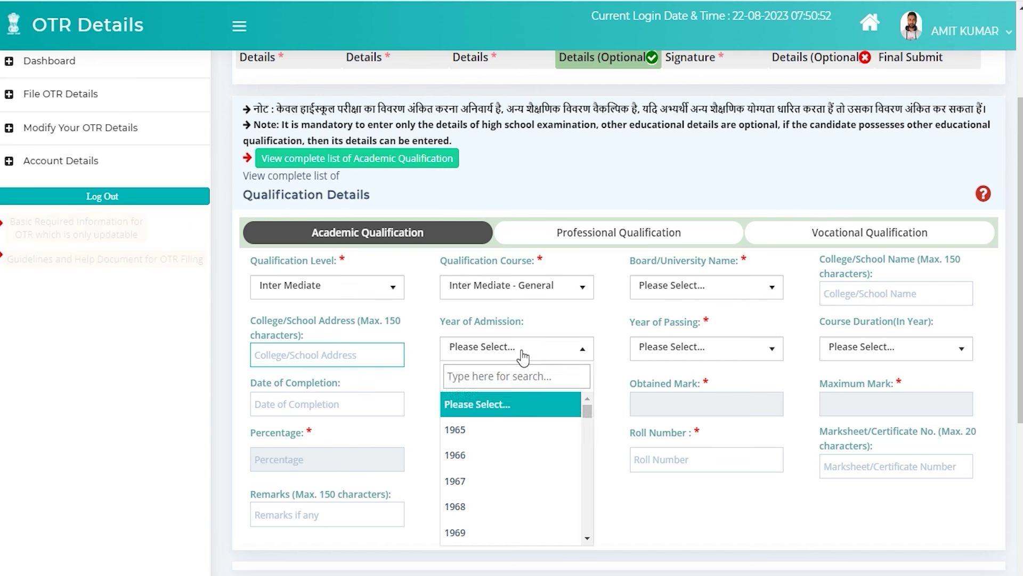
{"action": "left_click", "coordinate": [703, 353]}
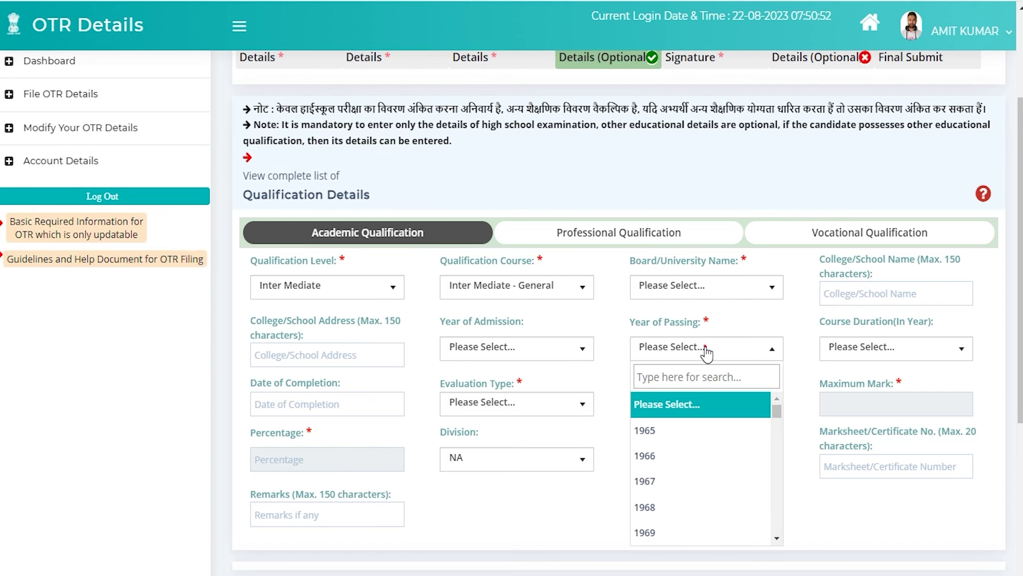
{"action": "left_click", "coordinate": [928, 349]}
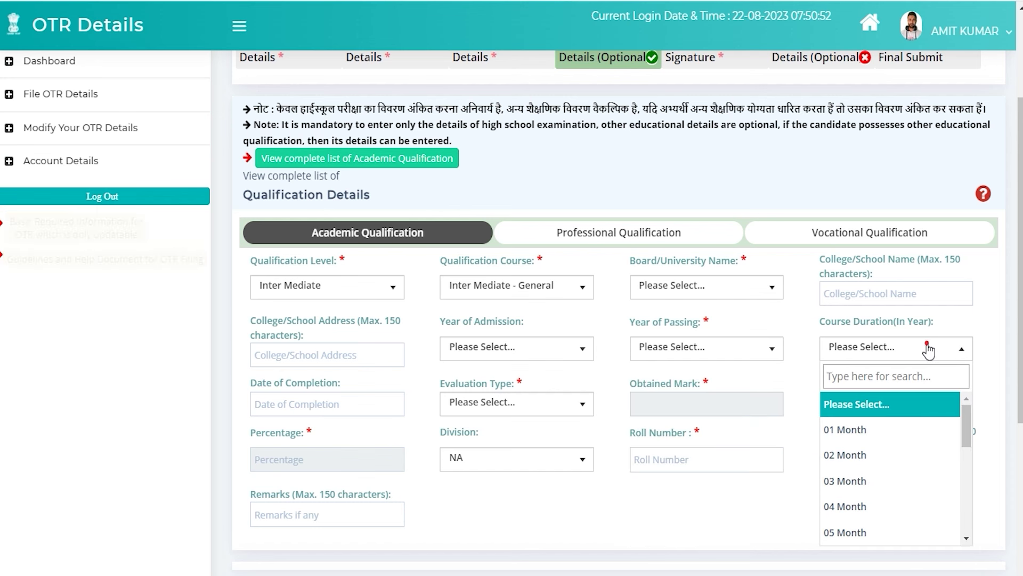
{"action": "left_click", "coordinate": [313, 399]}
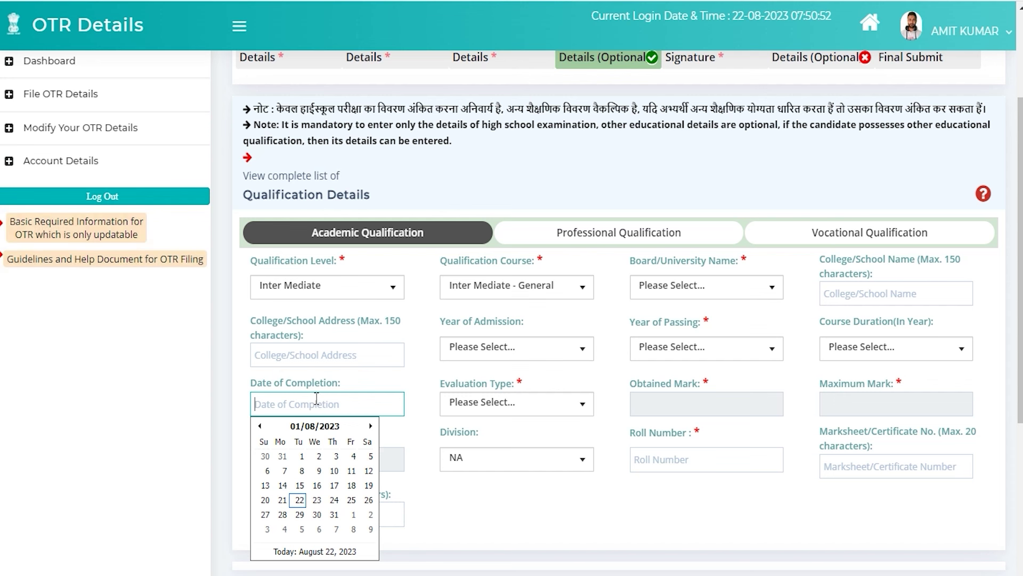
{"action": "left_click", "coordinate": [581, 404]}
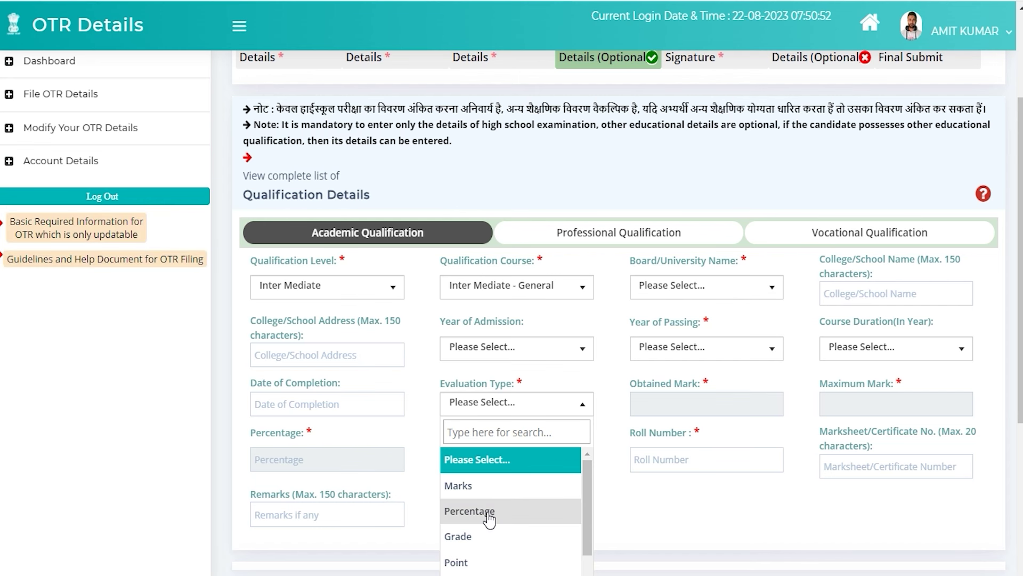
{"action": "left_click", "coordinate": [667, 384]}
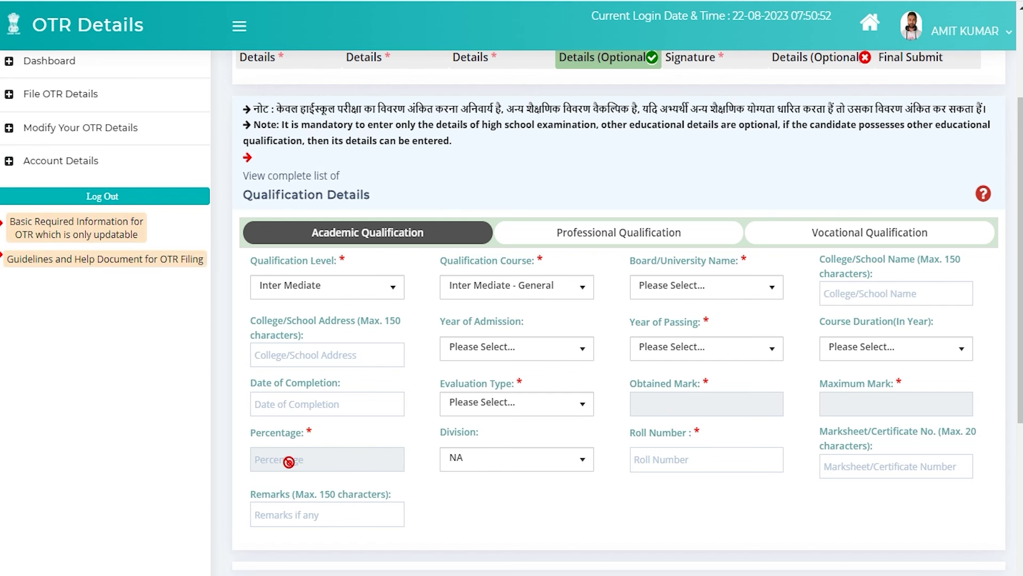
{"action": "left_click", "coordinate": [474, 461]}
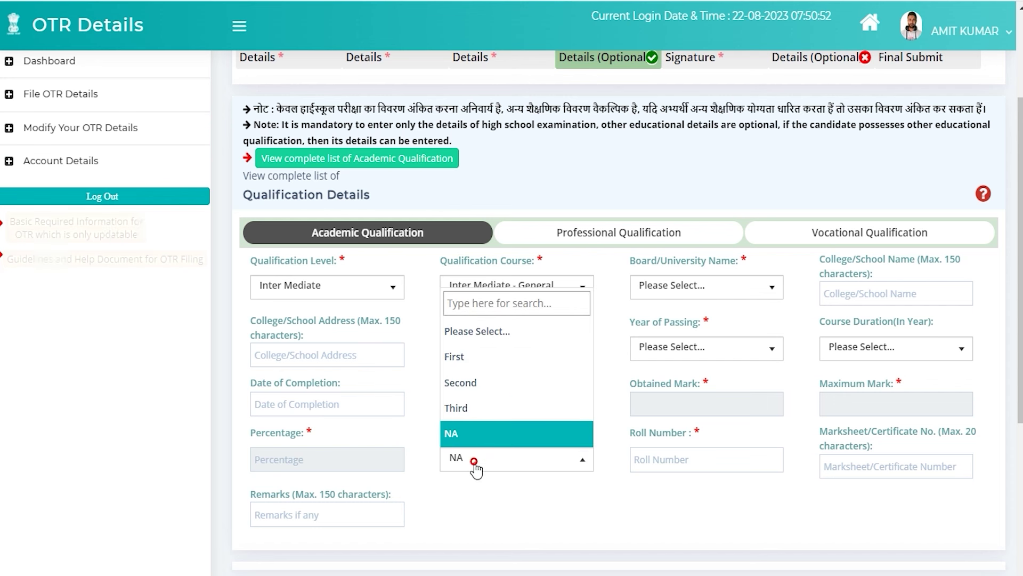
{"action": "left_click", "coordinate": [670, 510]}
- Check the roll number, marksheet number and remarks fields, then scroll to Save Qualification without saving
{"action": "left_click", "coordinate": [694, 460]}
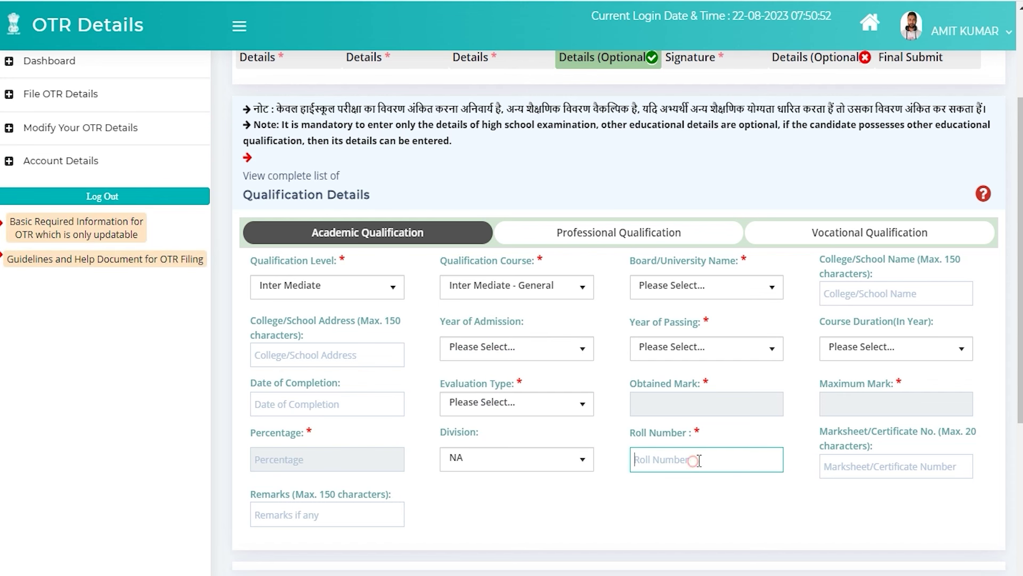
{"action": "left_click", "coordinate": [865, 467]}
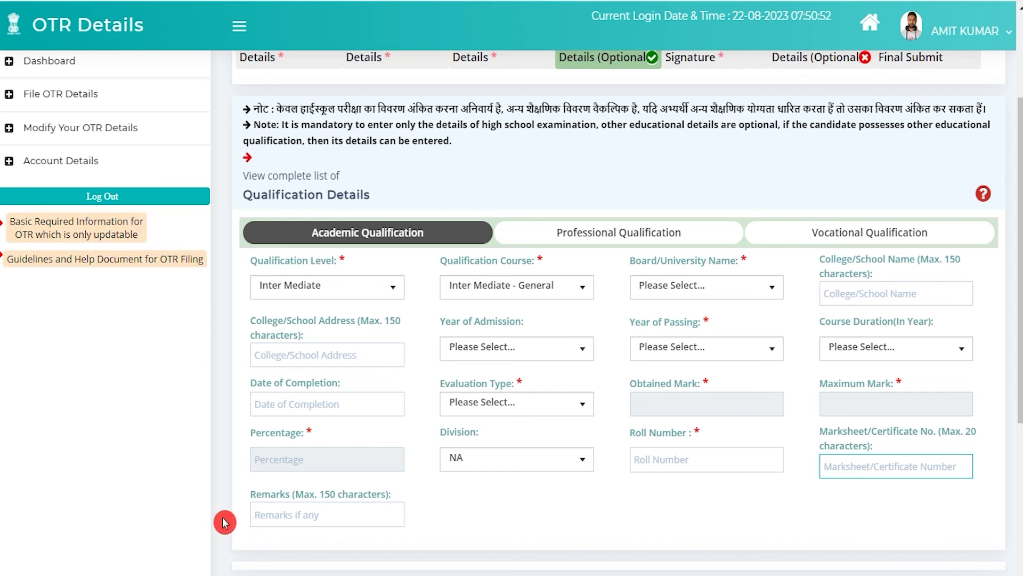
{"action": "left_click_drag", "start_coordinate": [293, 500], "coordinate": [332, 510]}
{"action": "left_click", "coordinate": [331, 518]}
{"action": "scroll", "coordinate": [451, 523], "scroll_direction": "down", "scroll_amount": 3}
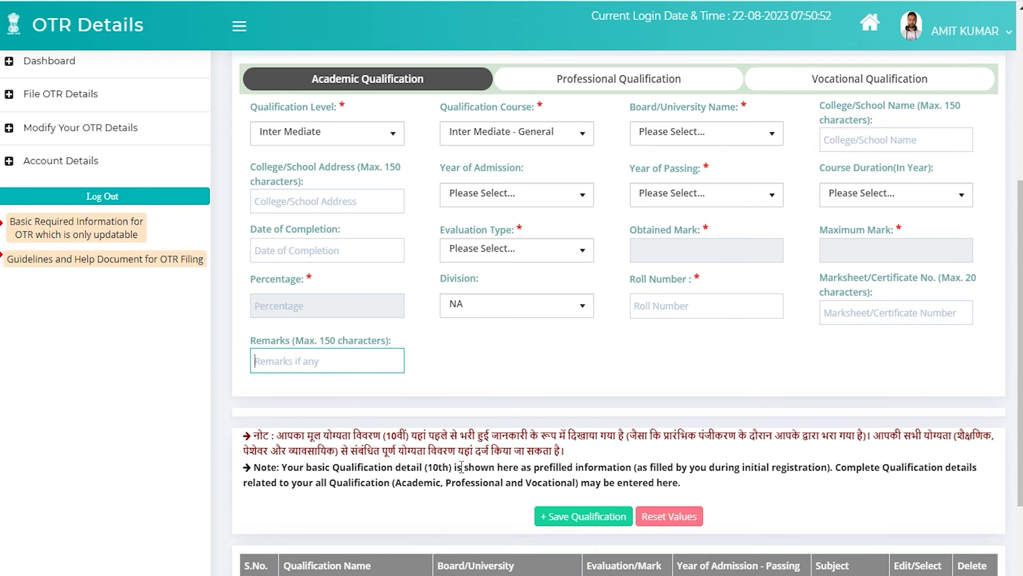
{"action": "left_click", "coordinate": [455, 430]}
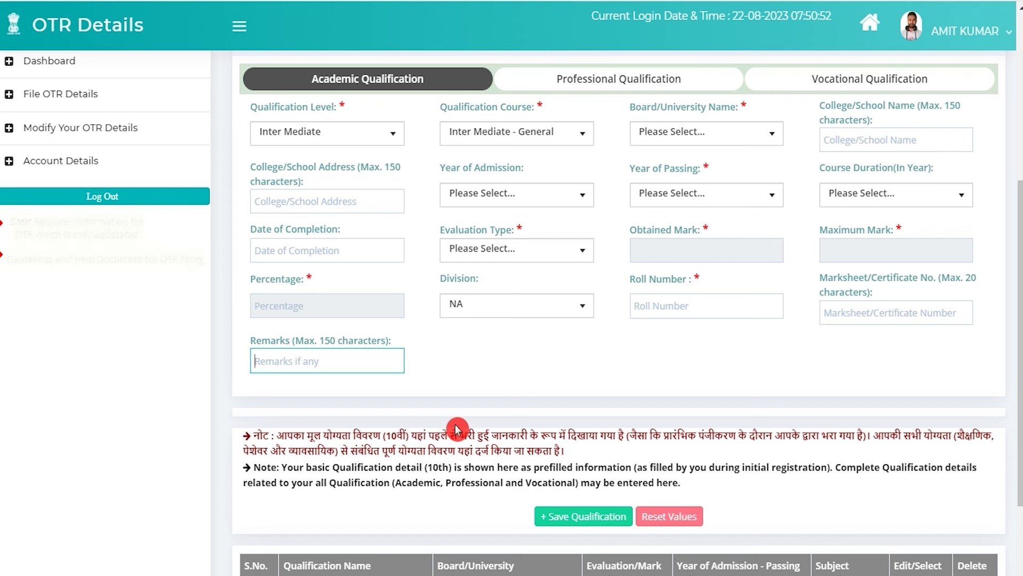
{"action": "scroll", "coordinate": [519, 429], "scroll_direction": "up", "scroll_amount": 2}
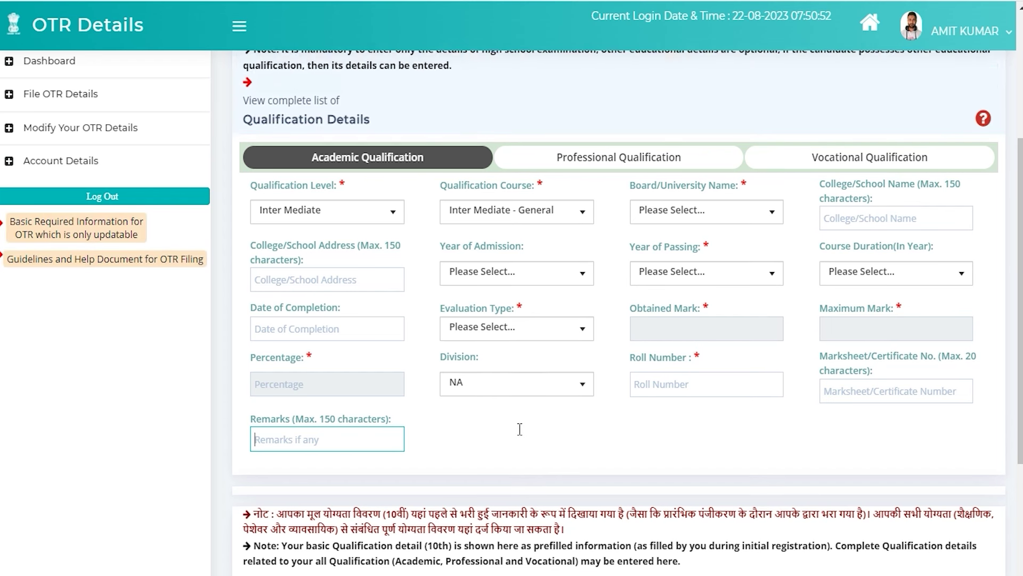
{"action": "scroll", "coordinate": [519, 429], "scroll_direction": "up", "scroll_amount": 2}
{"action": "left_click", "coordinate": [472, 498]}
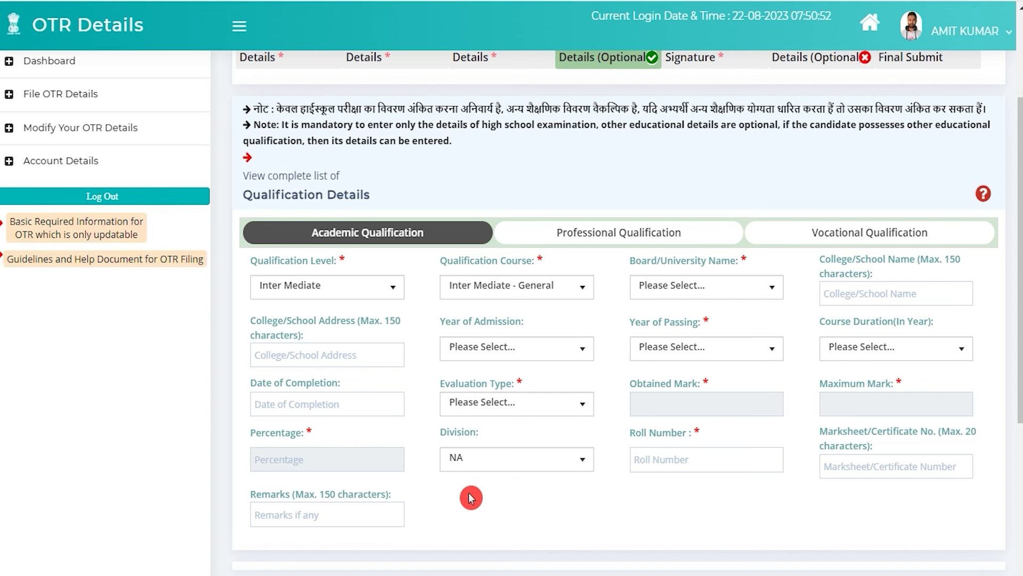
{"action": "scroll", "coordinate": [497, 560], "scroll_direction": "down", "scroll_amount": 4}
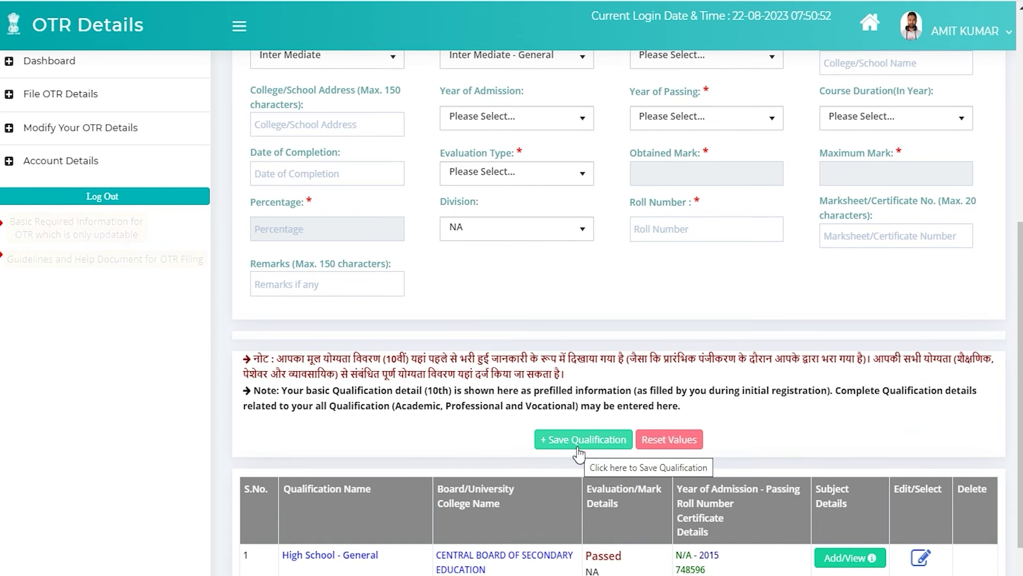
- Go to the Photo and Signature section showing the uploaded colored photo and signature
{"action": "scroll", "coordinate": [570, 437], "scroll_direction": "up", "scroll_amount": 3}
{"action": "left_click", "coordinate": [570, 434]}
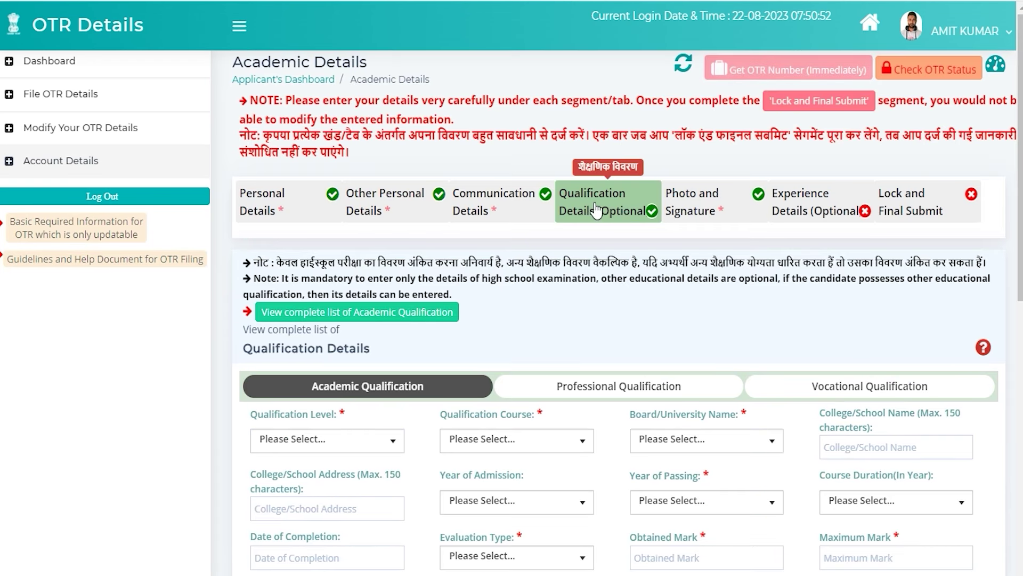
{"action": "left_click", "coordinate": [708, 211]}
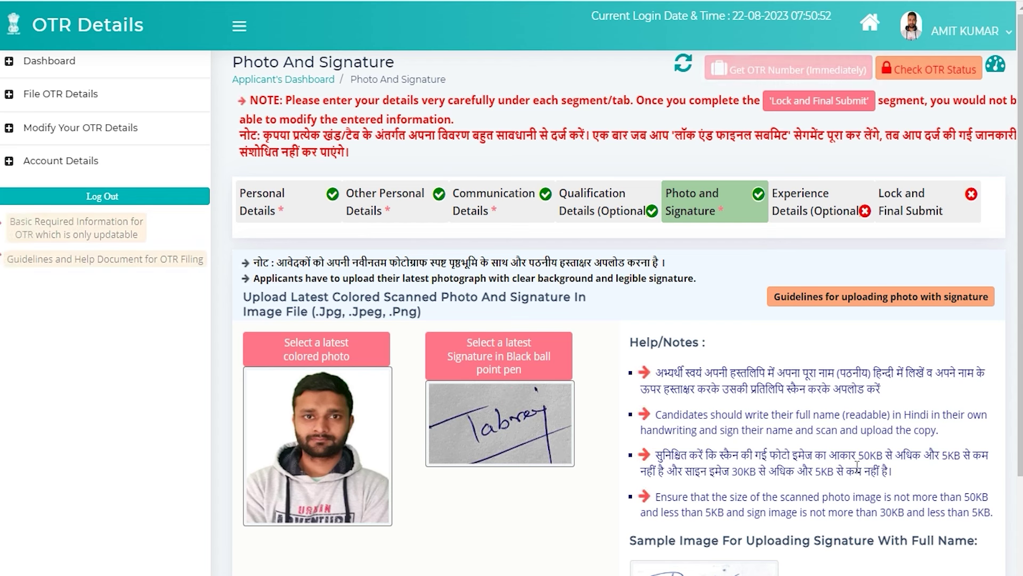
- Highlight the photo size limit and 30KB signature size limit in the note
{"action": "left_click_drag", "start_coordinate": [787, 455], "coordinate": [906, 452]}
{"action": "left_click_drag", "start_coordinate": [699, 465], "coordinate": [795, 470]}
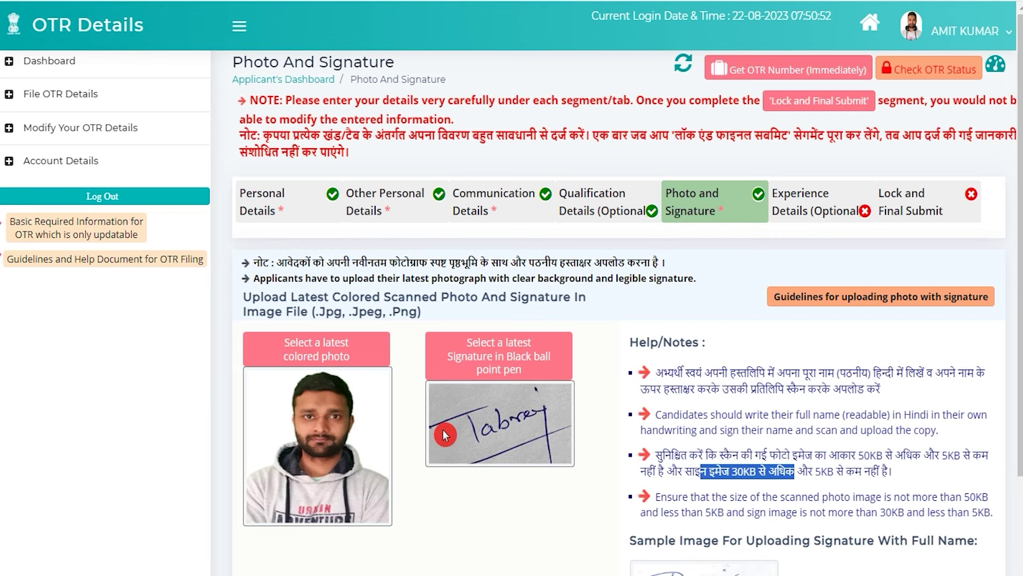
{"action": "scroll", "coordinate": [533, 434], "scroll_direction": "down", "scroll_amount": 4}
{"action": "scroll", "coordinate": [533, 434], "scroll_direction": "up", "scroll_amount": 4}
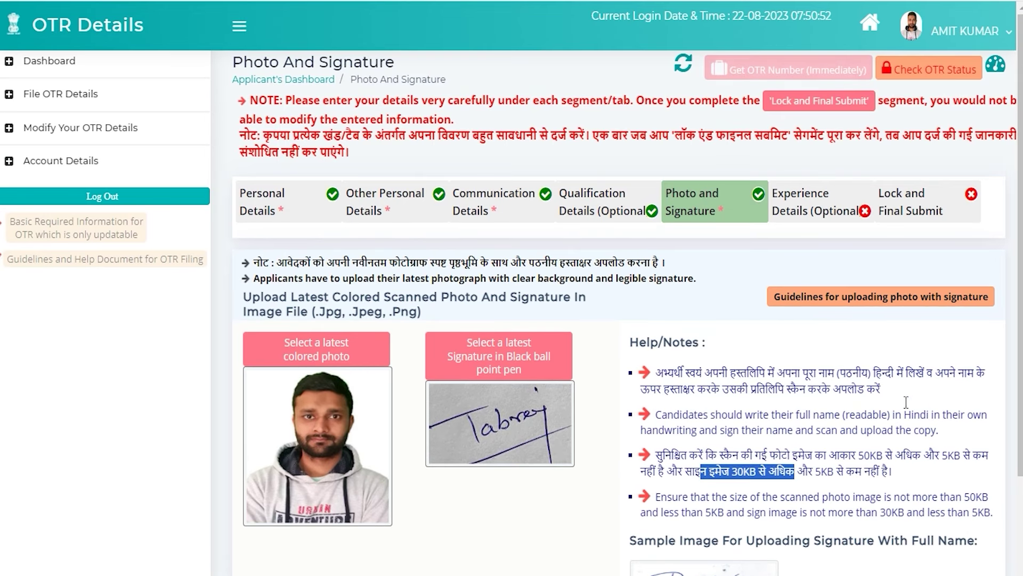
- Go to the Experience Details section with its empty employer and employee forms
{"action": "left_click", "coordinate": [812, 213]}
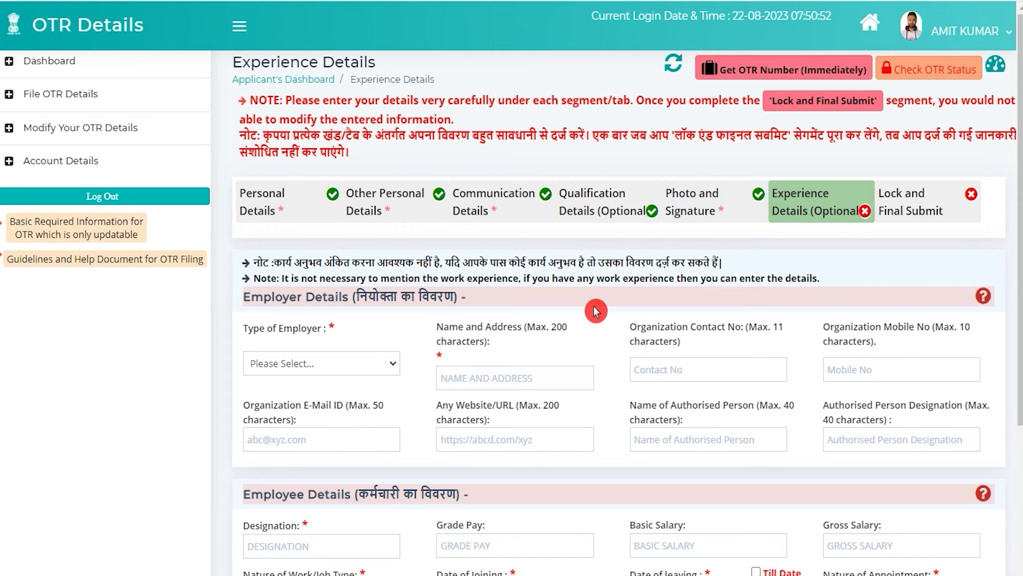
{"action": "scroll", "coordinate": [605, 315], "scroll_direction": "down", "scroll_amount": 4}
{"action": "scroll", "coordinate": [608, 320], "scroll_direction": "up", "scroll_amount": 4}
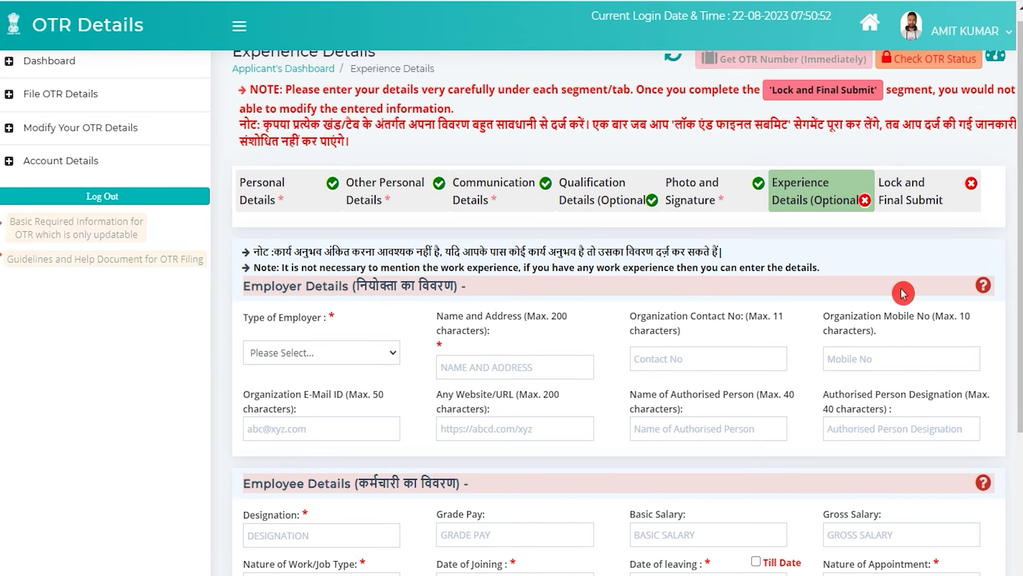
- Review the Lock and Final Submit preview, accept the declarations, and lock and submit the profile
{"action": "left_click", "coordinate": [910, 205]}
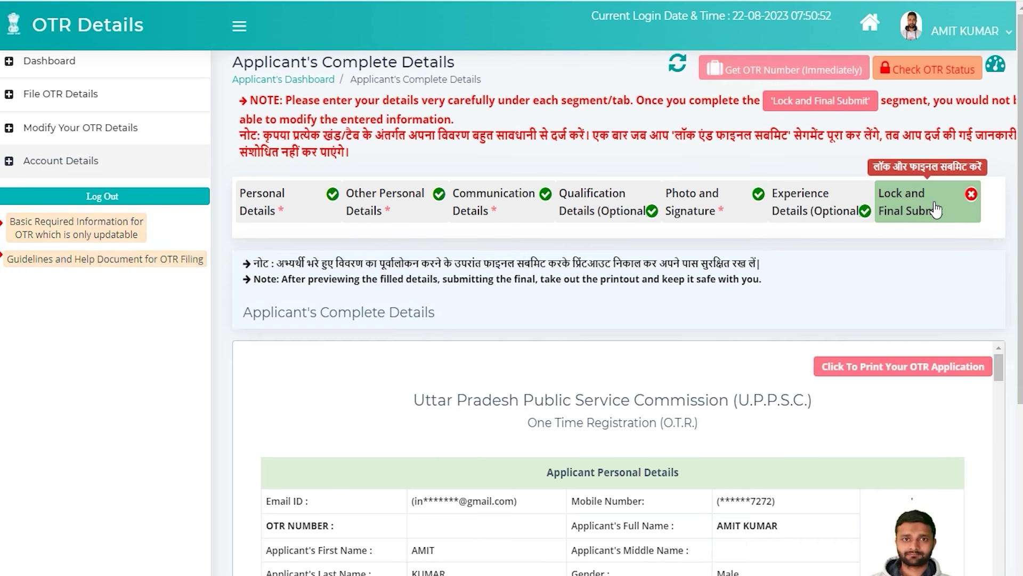
{"action": "left_click", "coordinate": [620, 463]}
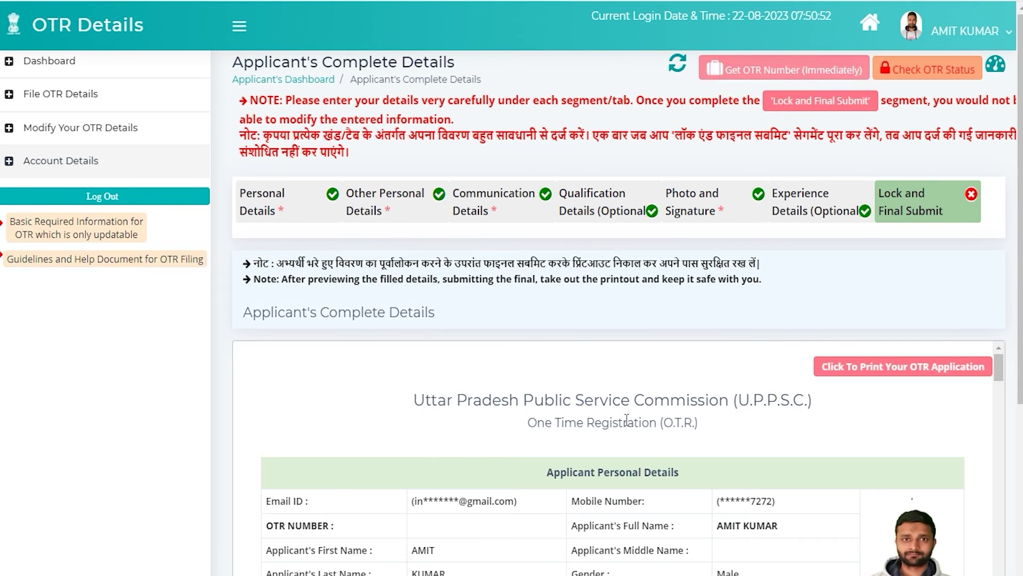
{"action": "scroll", "coordinate": [624, 448], "scroll_direction": "down", "scroll_amount": 7}
{"action": "scroll", "coordinate": [628, 425], "scroll_direction": "down", "scroll_amount": 10}
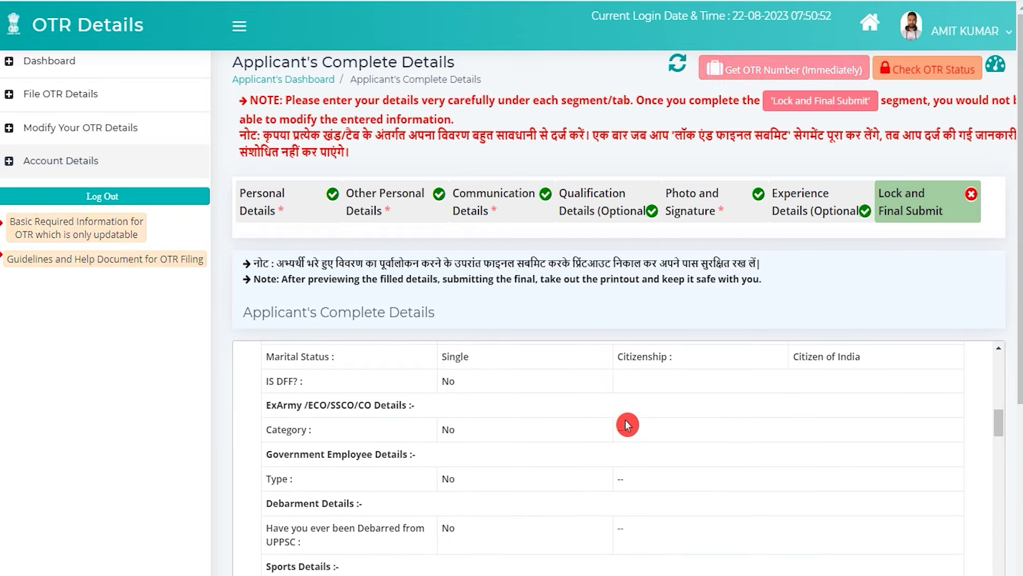
{"action": "scroll", "coordinate": [628, 425], "scroll_direction": "down", "scroll_amount": 15}
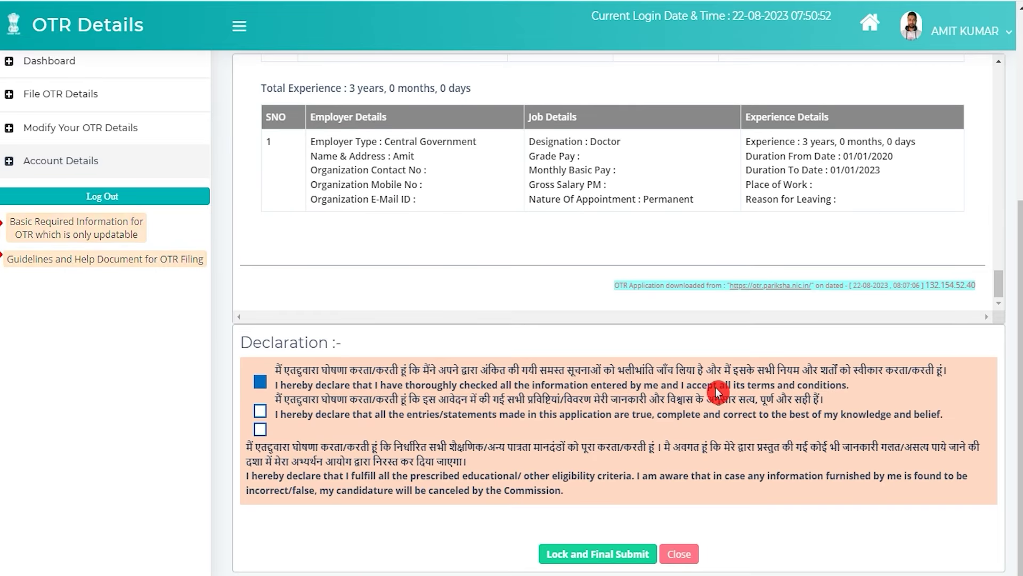
{"action": "left_click", "coordinate": [254, 391]}
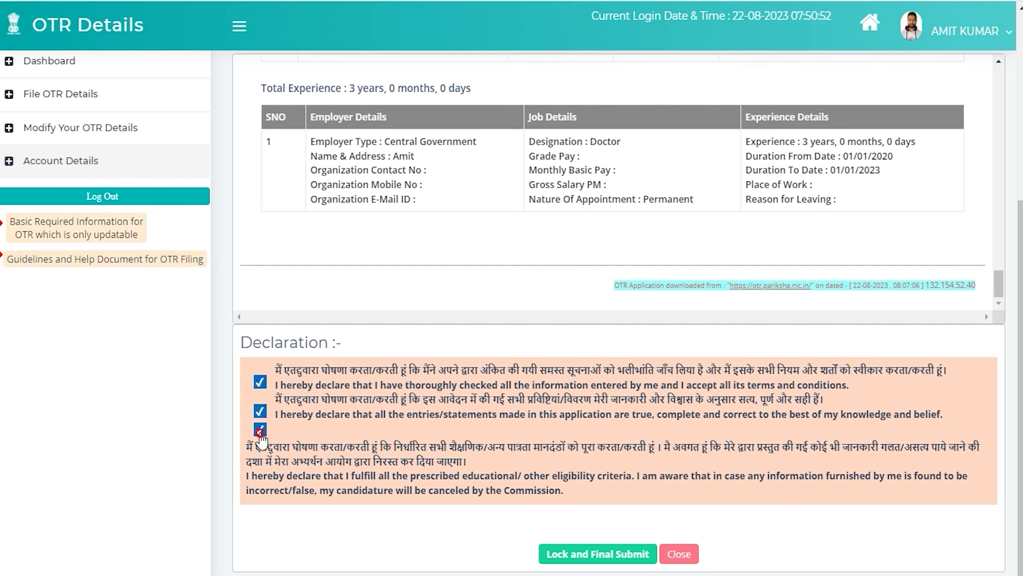
{"action": "left_click", "coordinate": [618, 557]}
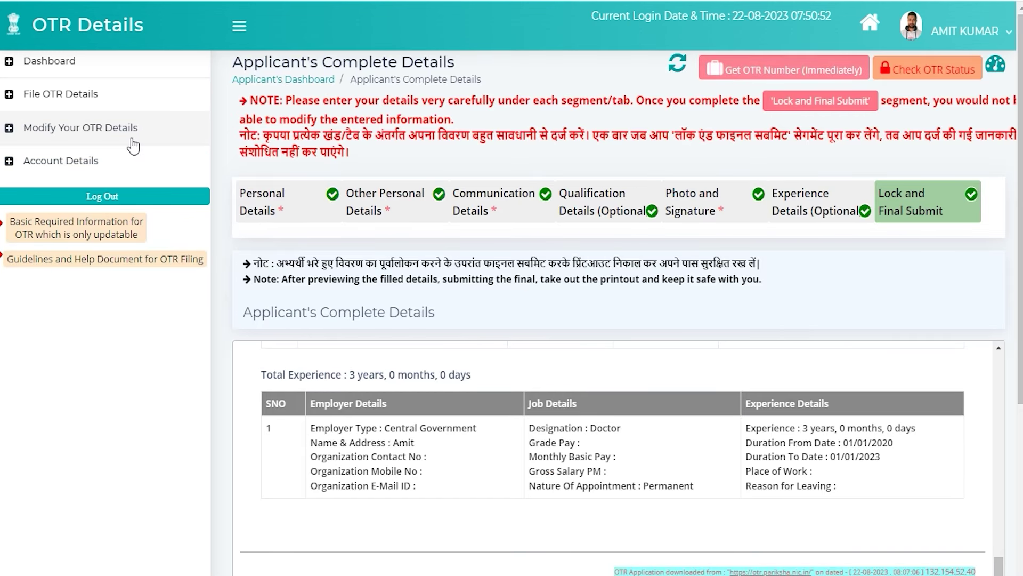
- Generate the OTR number through the Get OTR Number (Immediately) steps dialog
{"action": "left_click", "coordinate": [768, 72]}
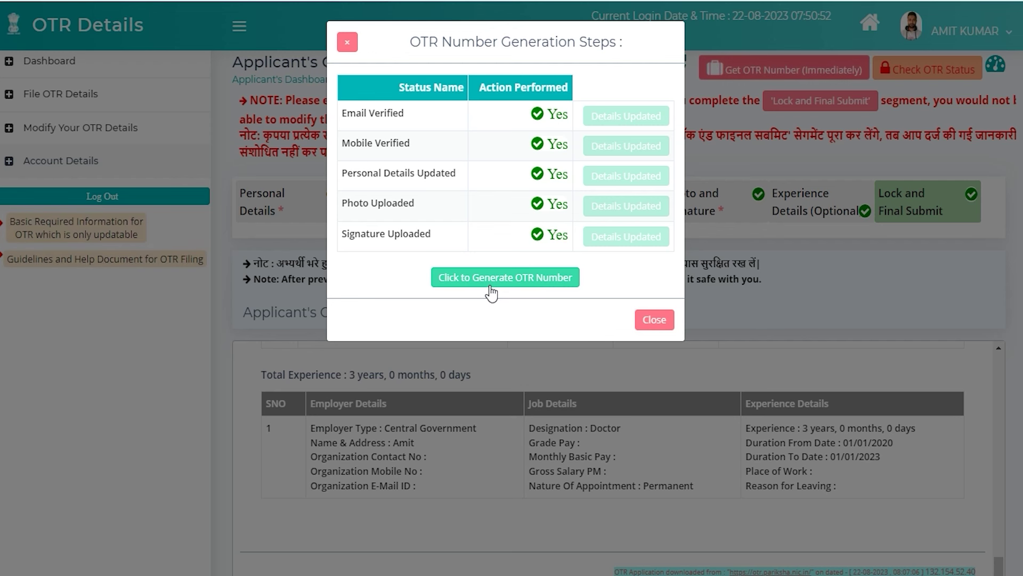
{"action": "left_click", "coordinate": [531, 281]}
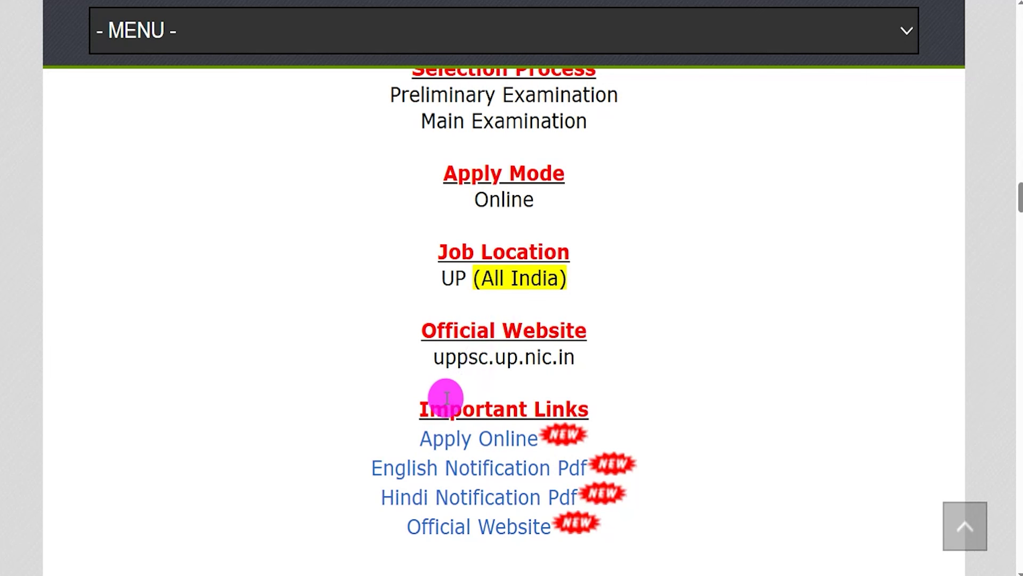
- From Apply Online, pick the PCS/ACF/RFO post under the Combined State/Upper Subordinate exam for OTR authentication
{"action": "left_click_drag", "start_coordinate": [407, 436], "coordinate": [534, 441]}
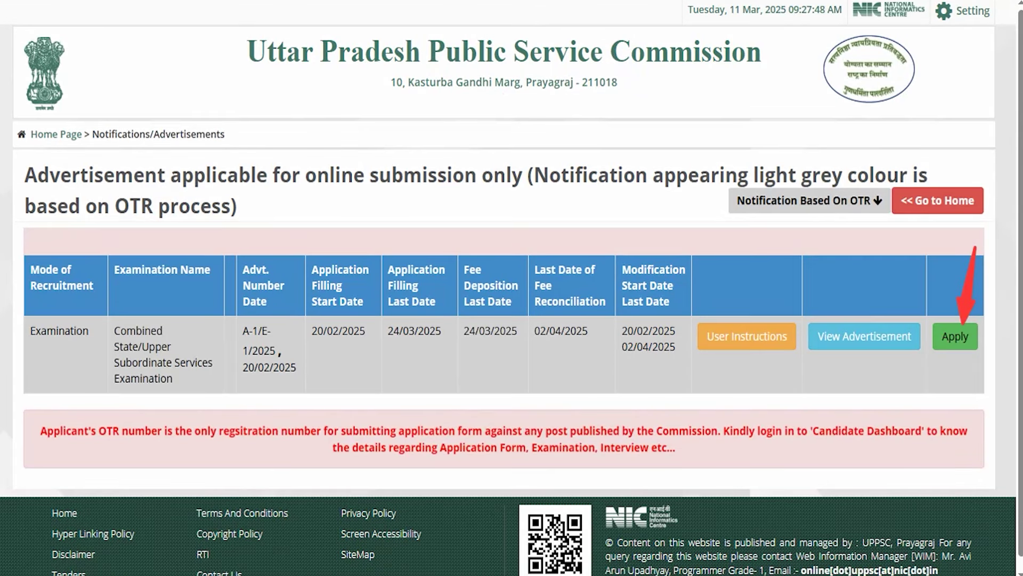
{"action": "left_click", "coordinate": [955, 337]}
{"action": "scroll", "coordinate": [644, 434], "scroll_direction": "down", "scroll_amount": 3}
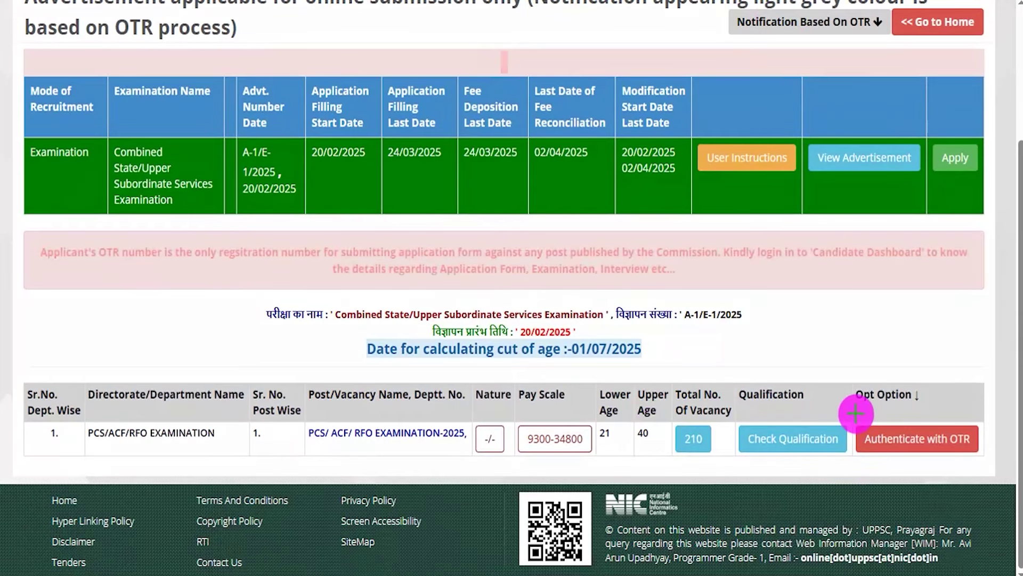
{"action": "left_click_drag", "start_coordinate": [852, 411], "coordinate": [990, 465]}
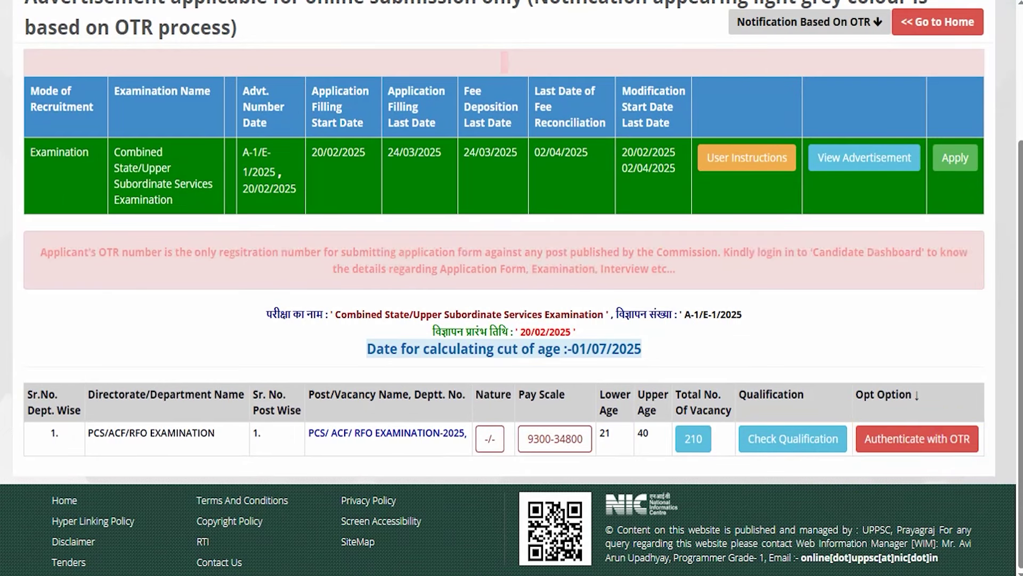
{"action": "left_click", "coordinate": [885, 441]}
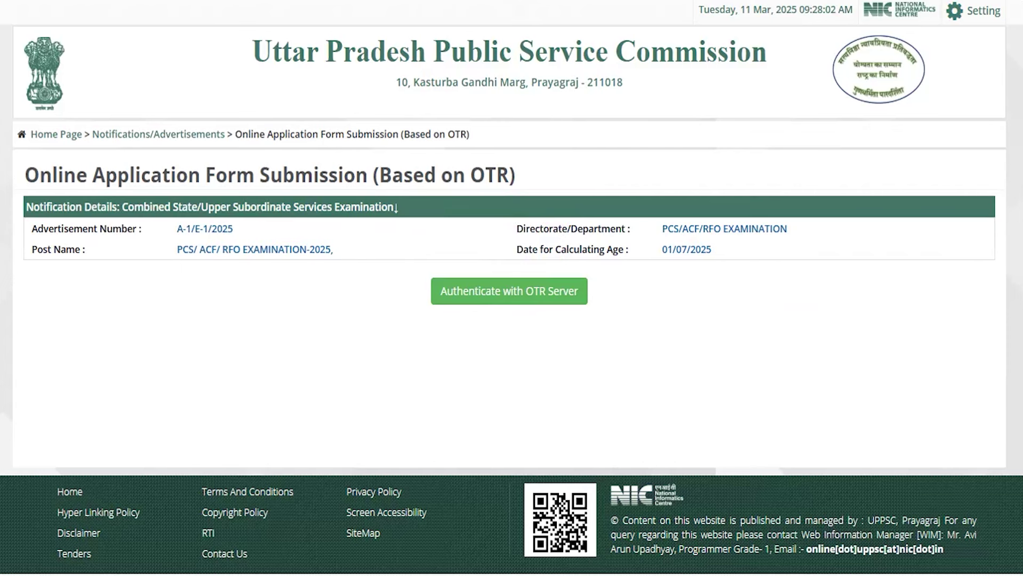
- Authenticate with the OTR server, confirm Yes that OTR registration is complete, and select the OTR Number field
{"action": "left_click_drag", "start_coordinate": [413, 263], "coordinate": [608, 314]}
{"action": "left_click", "coordinate": [491, 277]}
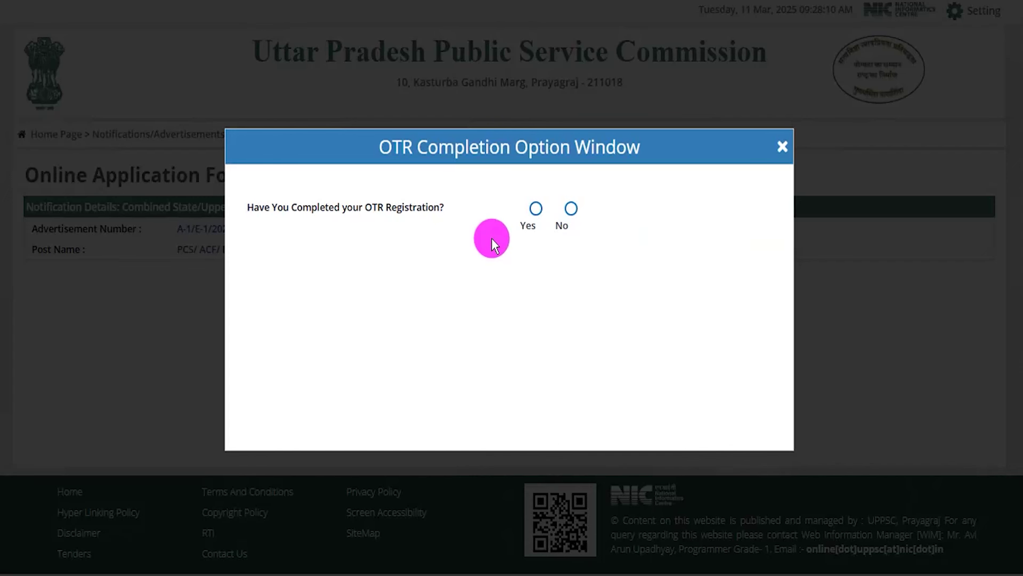
{"action": "left_click_drag", "start_coordinate": [254, 208], "coordinate": [424, 207]}
{"action": "left_click", "coordinate": [533, 224]}
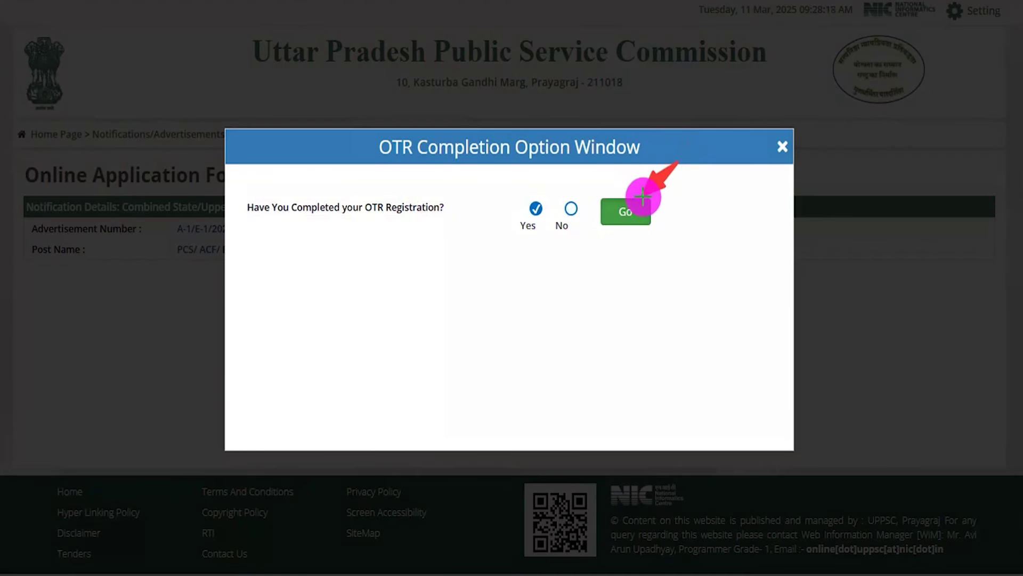
{"action": "left_click", "coordinate": [616, 215]}
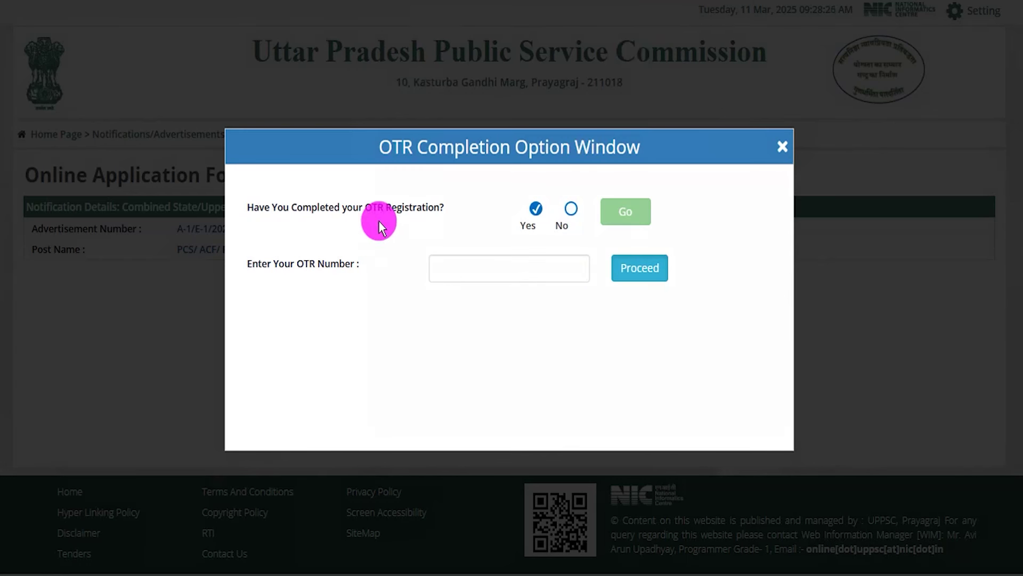
{"action": "left_click_drag", "start_coordinate": [273, 266], "coordinate": [339, 267]}
{"action": "left_click", "coordinate": [476, 264]}
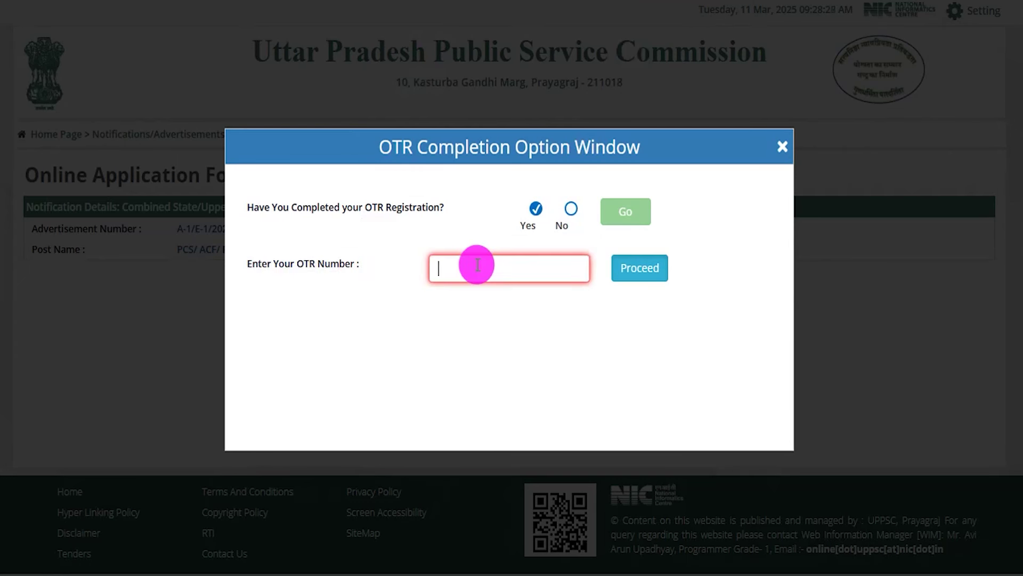
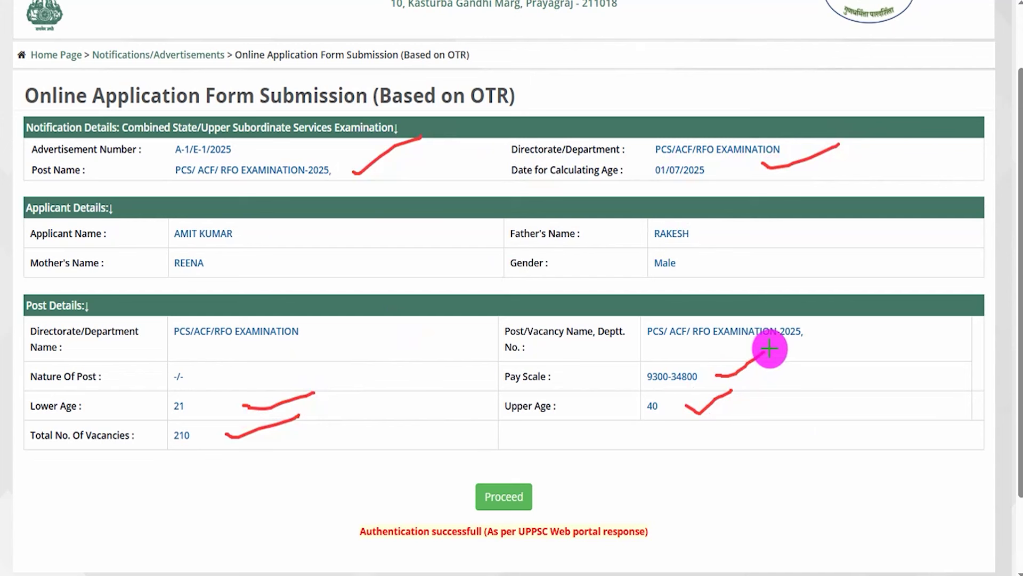
- Confirm the applicant, parents' names and gender details, then continue to the Online Application Form Submission page
{"action": "left_click_drag", "start_coordinate": [714, 260], "coordinate": [743, 229]}
{"action": "left_click_drag", "start_coordinate": [382, 230], "coordinate": [461, 209]}
{"action": "left_click_drag", "start_coordinate": [428, 269], "coordinate": [512, 257]}
{"action": "left_click_drag", "start_coordinate": [719, 274], "coordinate": [799, 240]}
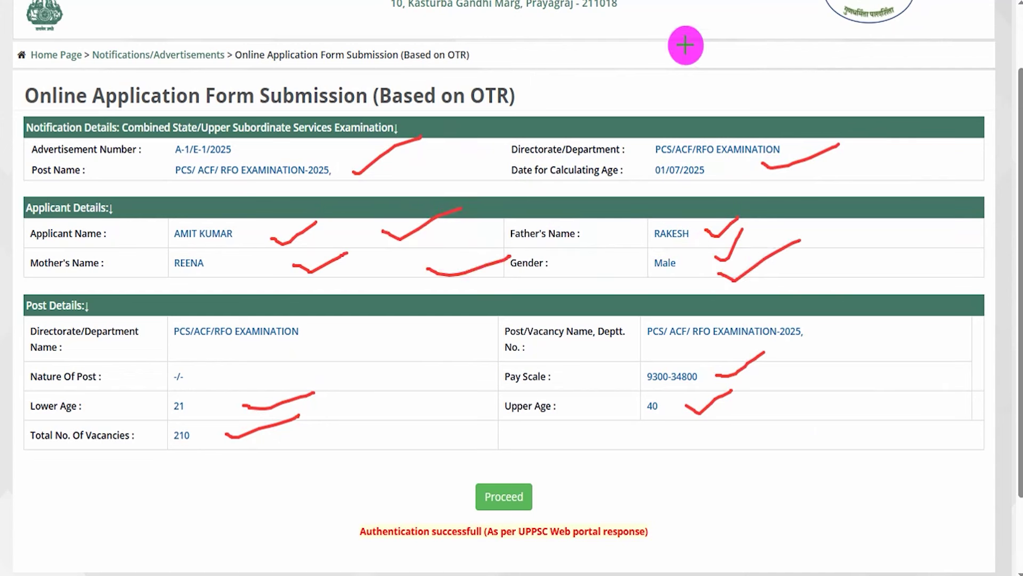
{"action": "left_click_drag", "start_coordinate": [581, 441], "coordinate": [535, 487]}
{"action": "left_click", "coordinate": [528, 492]}
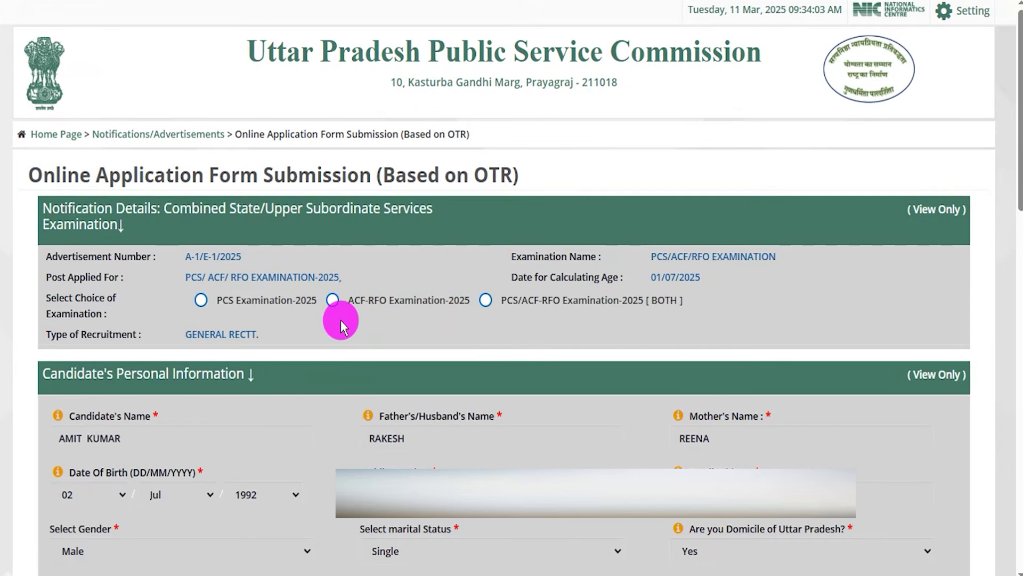
{"action": "left_click_drag", "start_coordinate": [46, 301], "coordinate": [95, 312]}
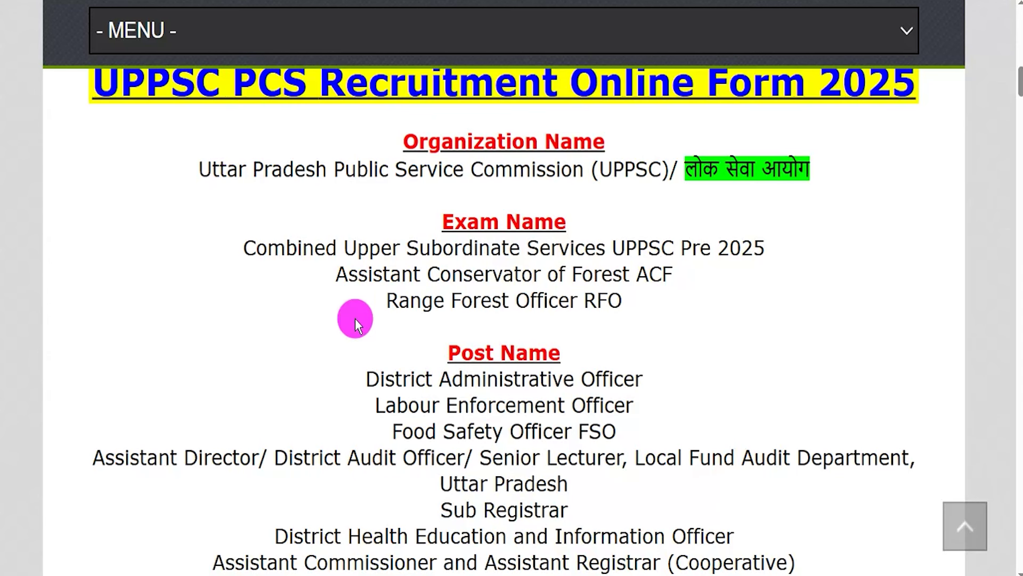
{"action": "scroll", "coordinate": [366, 320], "scroll_direction": "down", "scroll_amount": 2}
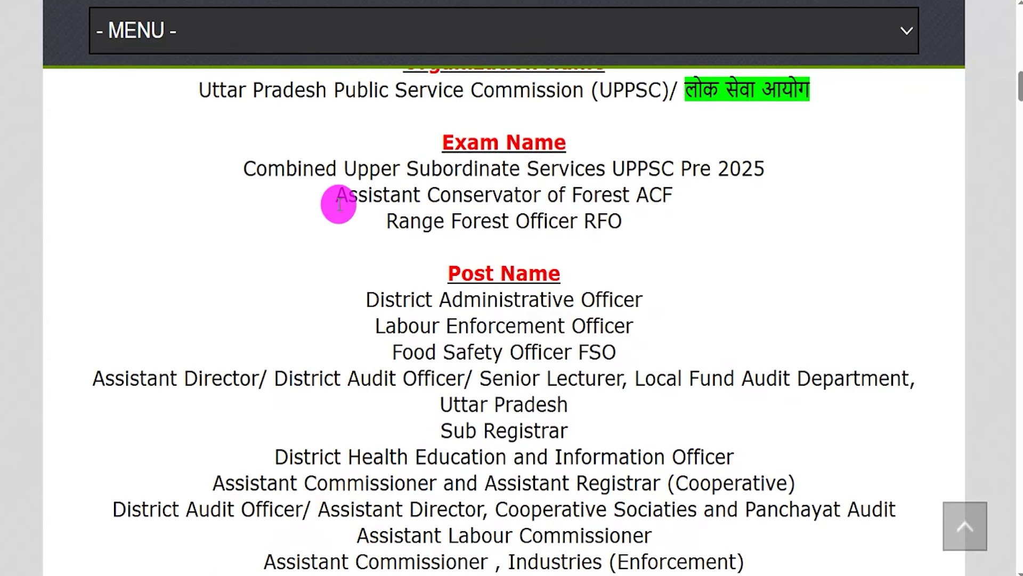
{"action": "left_click_drag", "start_coordinate": [262, 165], "coordinate": [760, 164]}
{"action": "left_click_drag", "start_coordinate": [349, 195], "coordinate": [662, 195]}
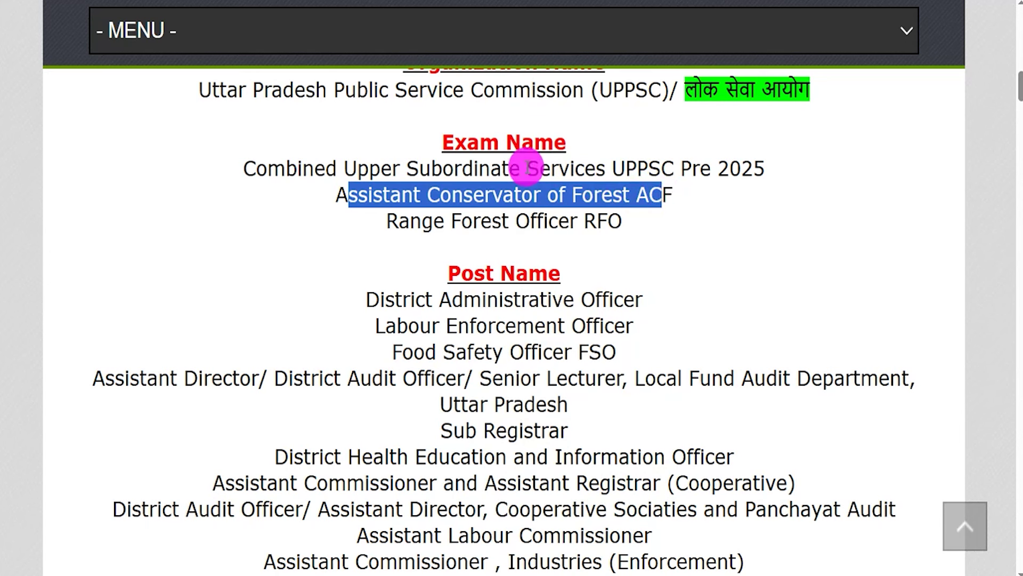
{"action": "left_click_drag", "start_coordinate": [287, 169], "coordinate": [593, 167]}
{"action": "left_click_drag", "start_coordinate": [398, 221], "coordinate": [604, 222]}
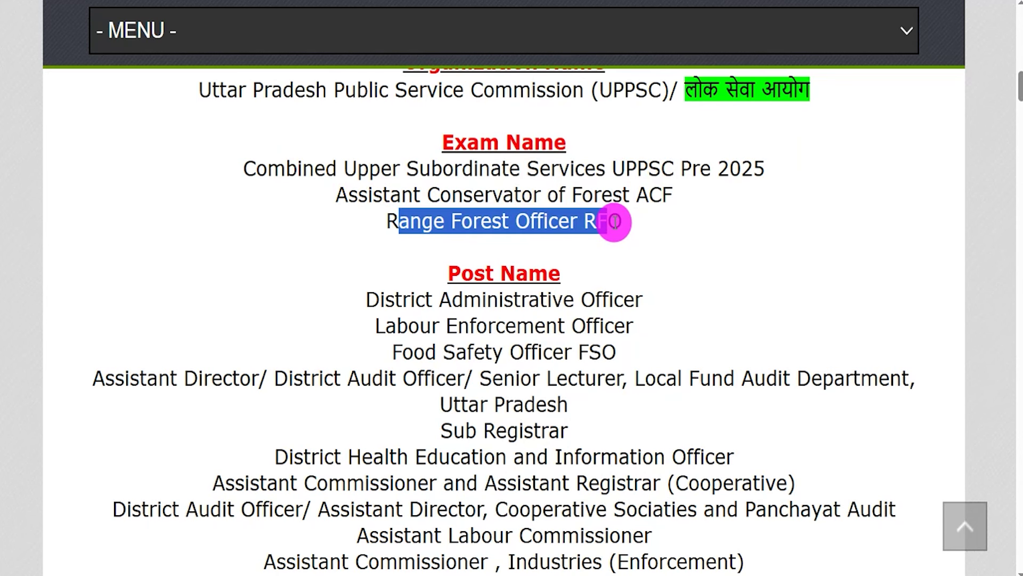
{"action": "left_click_drag", "start_coordinate": [614, 221], "coordinate": [614, 221]}
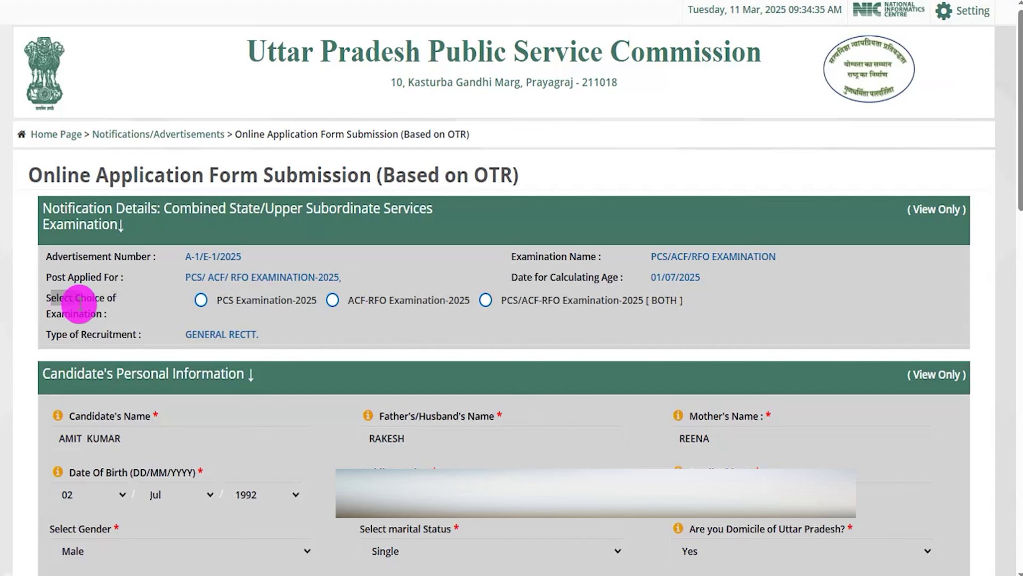
- Select PCS/ACF-RFO Examination-2025 [BOTH] under Select Choice of Examination
{"action": "left_click", "coordinate": [216, 303]}
{"action": "left_click", "coordinate": [433, 302]}
{"action": "left_click", "coordinate": [530, 302]}
{"action": "left_click", "coordinate": [238, 300]}
{"action": "left_click", "coordinate": [214, 303]}
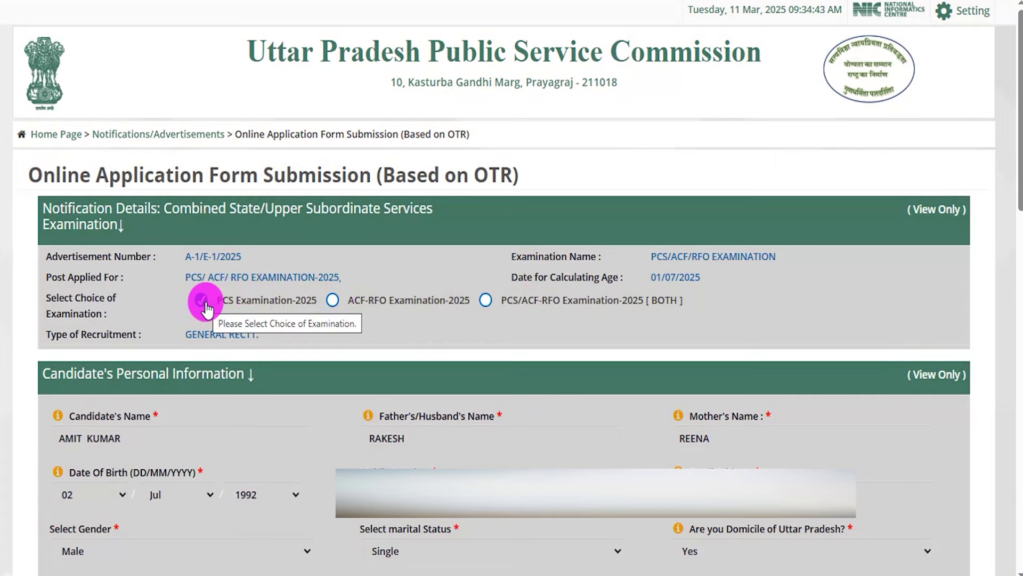
{"action": "left_click", "coordinate": [361, 308]}
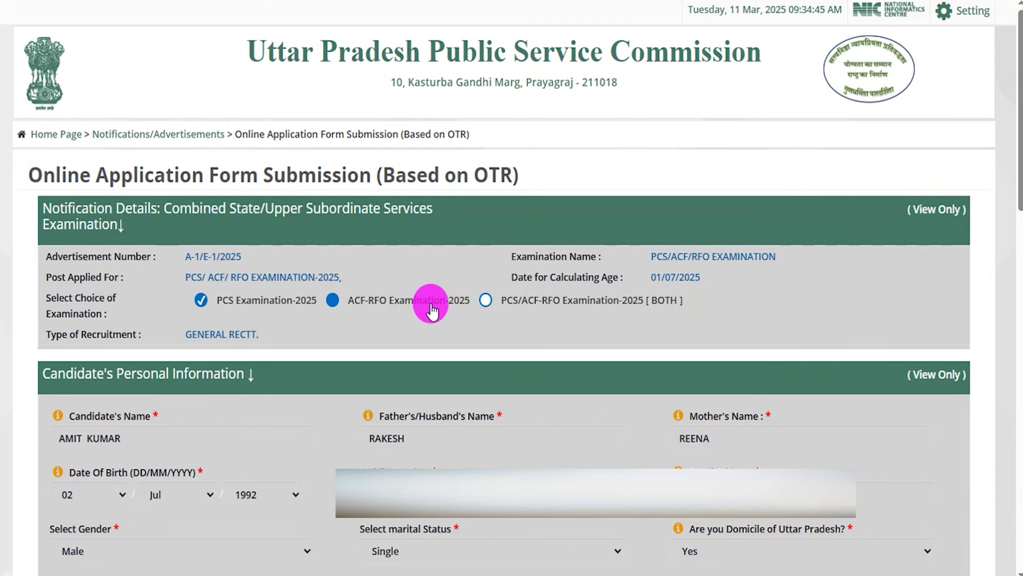
{"action": "left_click", "coordinate": [334, 301]}
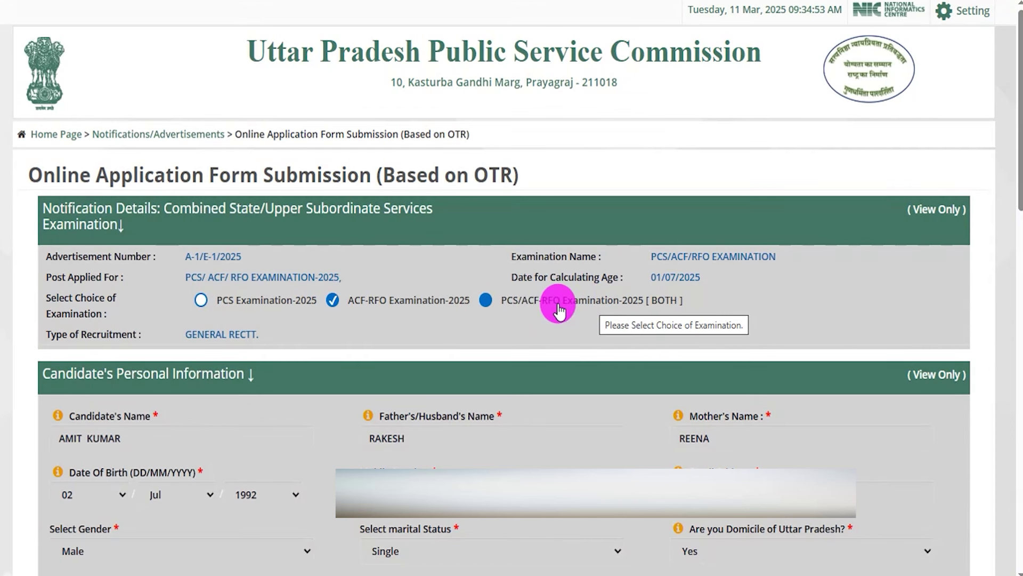
{"action": "left_click", "coordinate": [486, 303]}
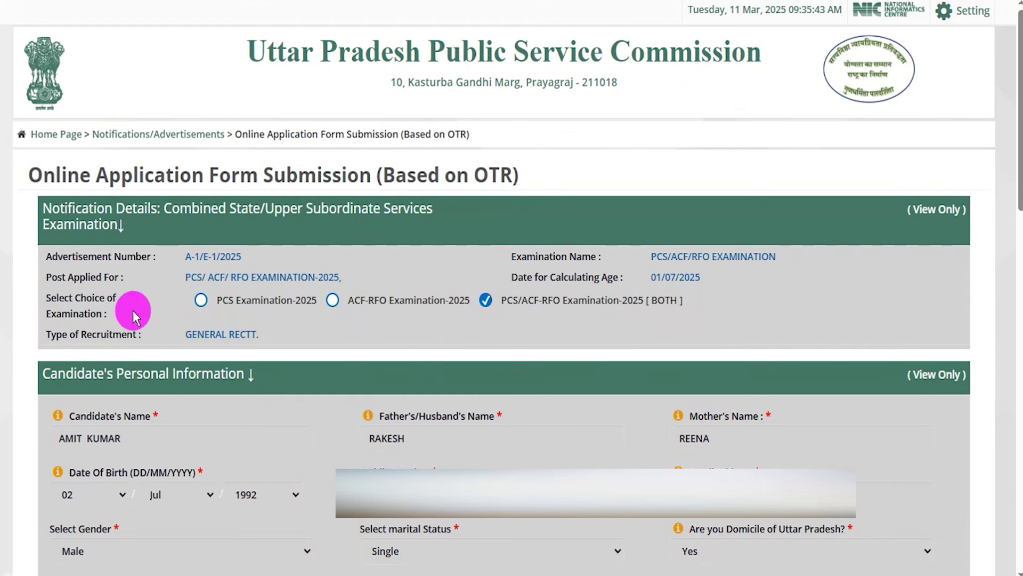
{"action": "left_click_drag", "start_coordinate": [47, 293], "coordinate": [91, 312]}
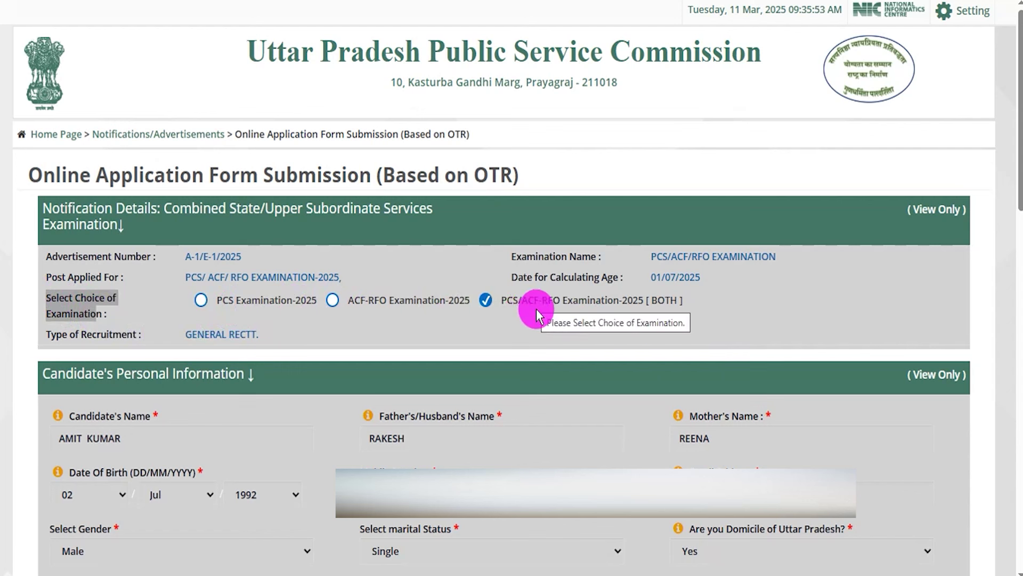
{"action": "left_click_drag", "start_coordinate": [44, 373], "coordinate": [190, 376]}
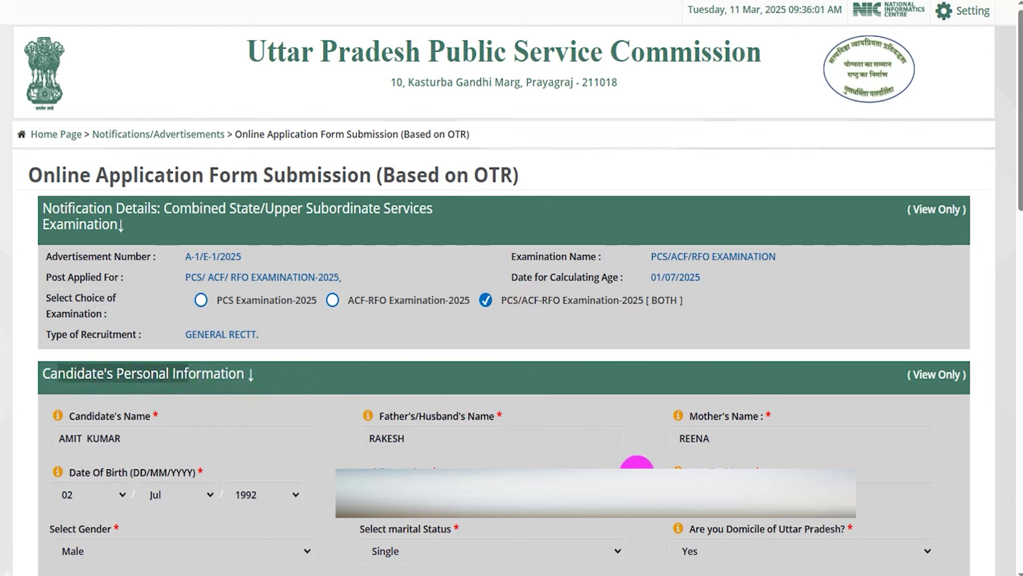
- Review the Essential Qualification Details, which require a Bachelors degree
{"action": "left_click", "coordinate": [645, 467]}
{"action": "scroll", "coordinate": [528, 373], "scroll_direction": "down", "scroll_amount": 15}
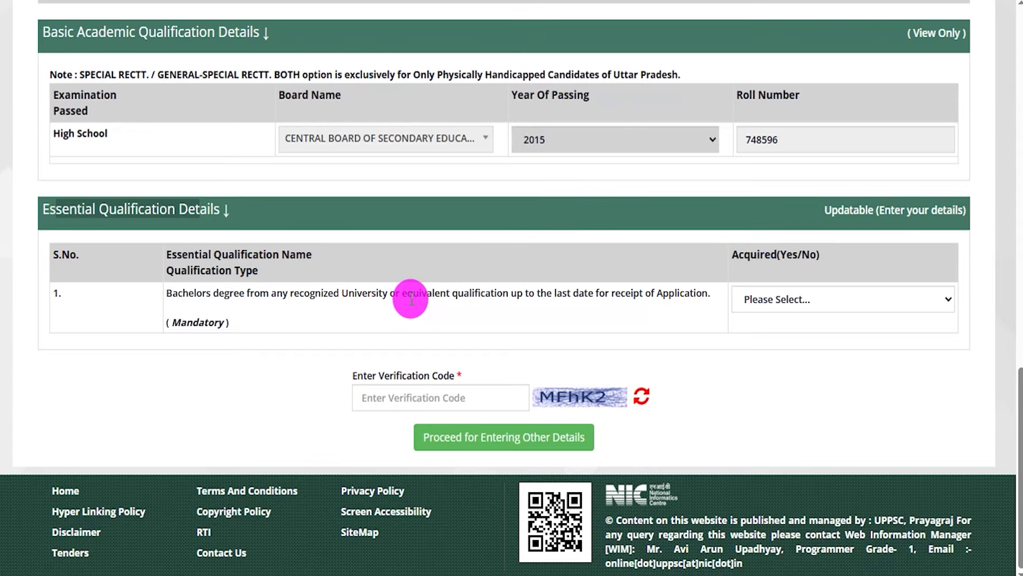
{"action": "left_click", "coordinate": [69, 211]}
{"action": "left_click_drag", "start_coordinate": [52, 207], "coordinate": [165, 208]}
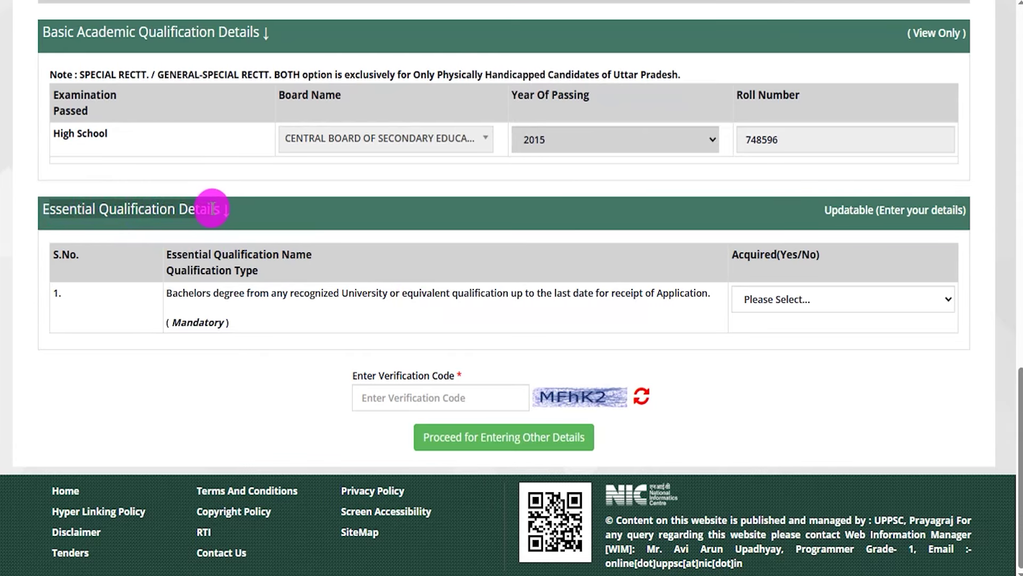
{"action": "left_click_drag", "start_coordinate": [233, 297], "coordinate": [505, 291]}
{"action": "double_click", "coordinate": [229, 295]}
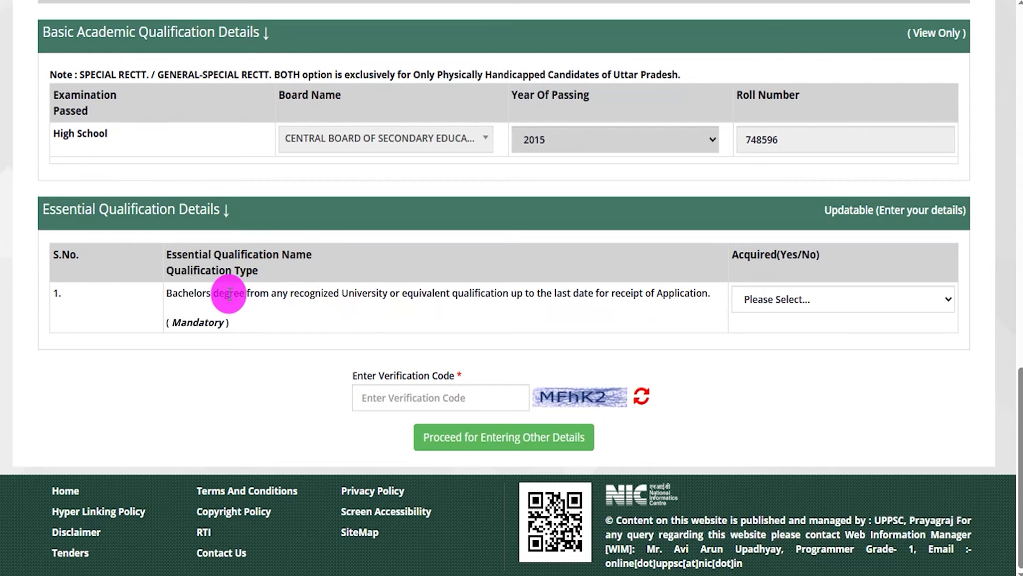
{"action": "left_click_drag", "start_coordinate": [169, 293], "coordinate": [354, 290]}
{"action": "left_click", "coordinate": [354, 290]}
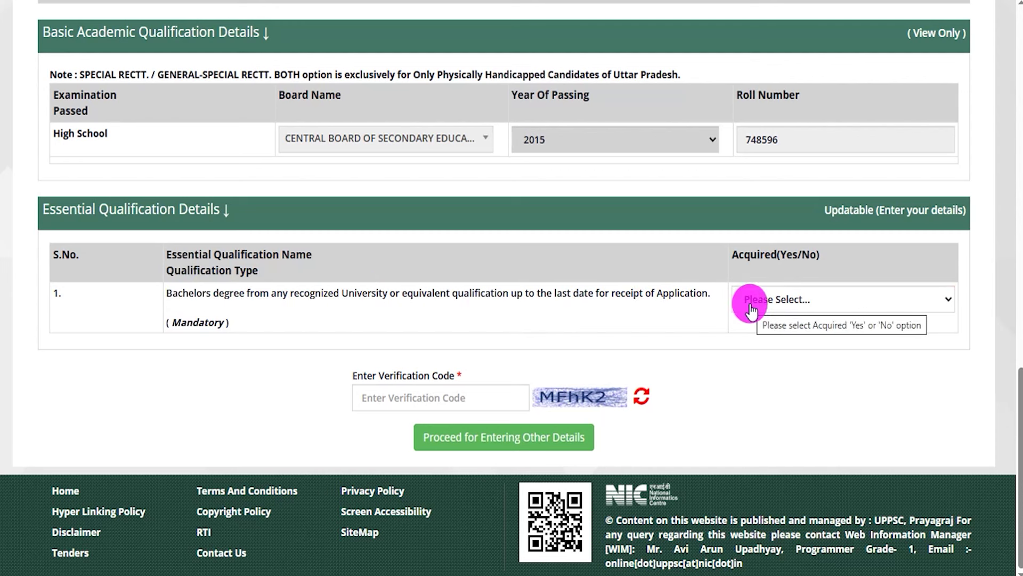
- Set the Bachelors degree Acquired dropdown to Yes and point out the verification captcha
{"action": "left_click", "coordinate": [782, 308]}
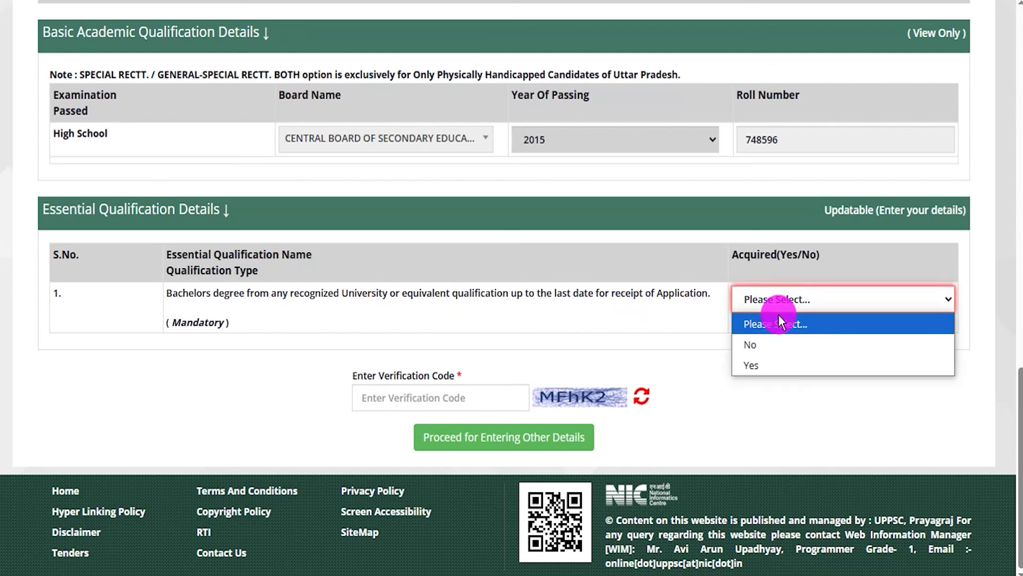
{"action": "left_click", "coordinate": [765, 362]}
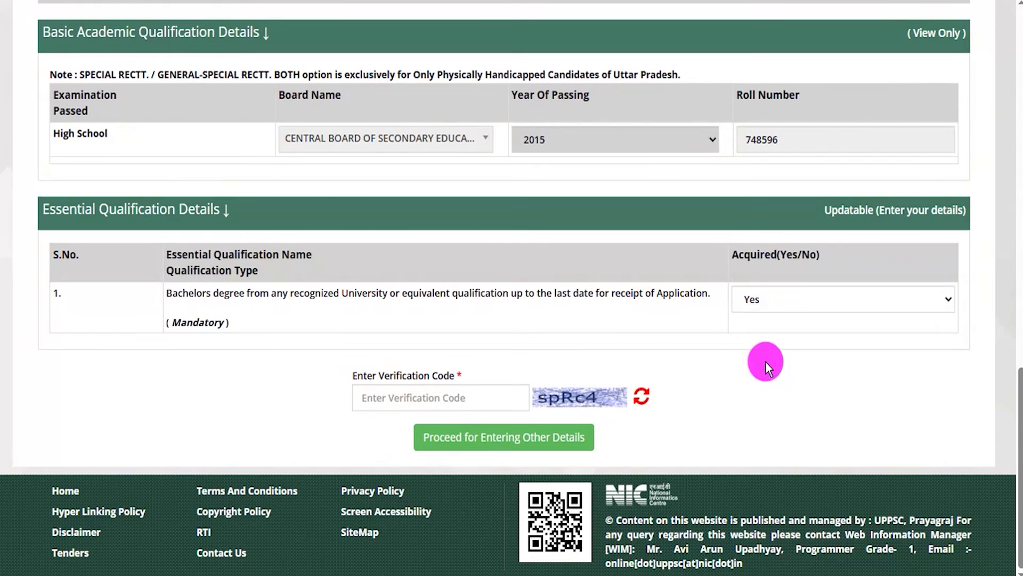
{"action": "left_click_drag", "start_coordinate": [595, 385], "coordinate": [608, 369]}
{"action": "left_click_drag", "start_coordinate": [473, 397], "coordinate": [521, 364]}
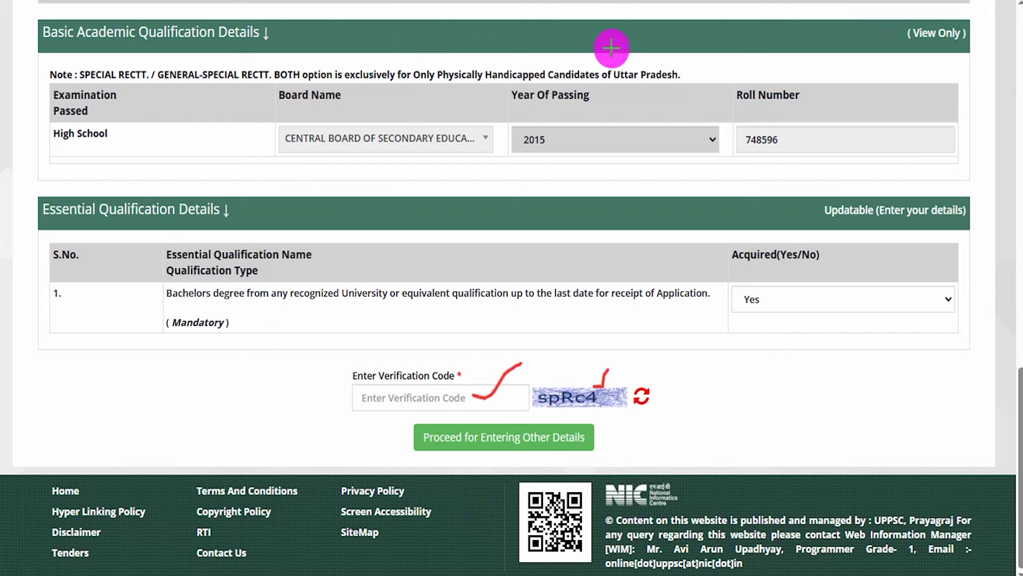
{"action": "mouse_move", "coordinate": [723, 373]}
{"action": "left_mouse_down"}
{"action": "mouse_move", "coordinate": [666, 411]}
{"action": "mouse_move", "coordinate": [596, 434]}
{"action": "left_mouse_up"}
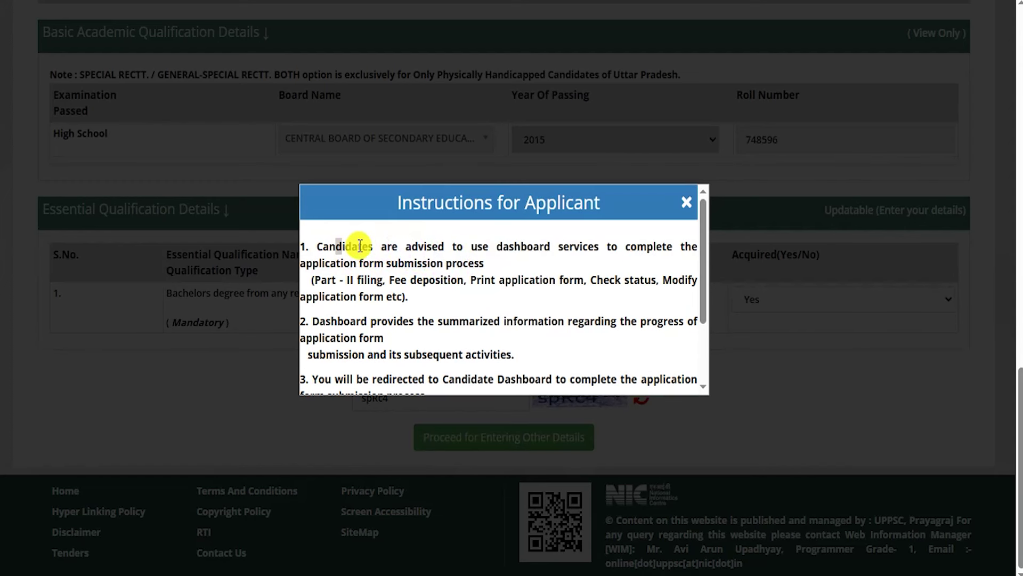
- Choose Kindly Proceed further for Candidate Dashboard Login and confirm saving with OK
{"action": "left_click_drag", "start_coordinate": [337, 247], "coordinate": [450, 263]}
{"action": "scroll", "coordinate": [459, 289], "scroll_direction": "down", "scroll_amount": 3}
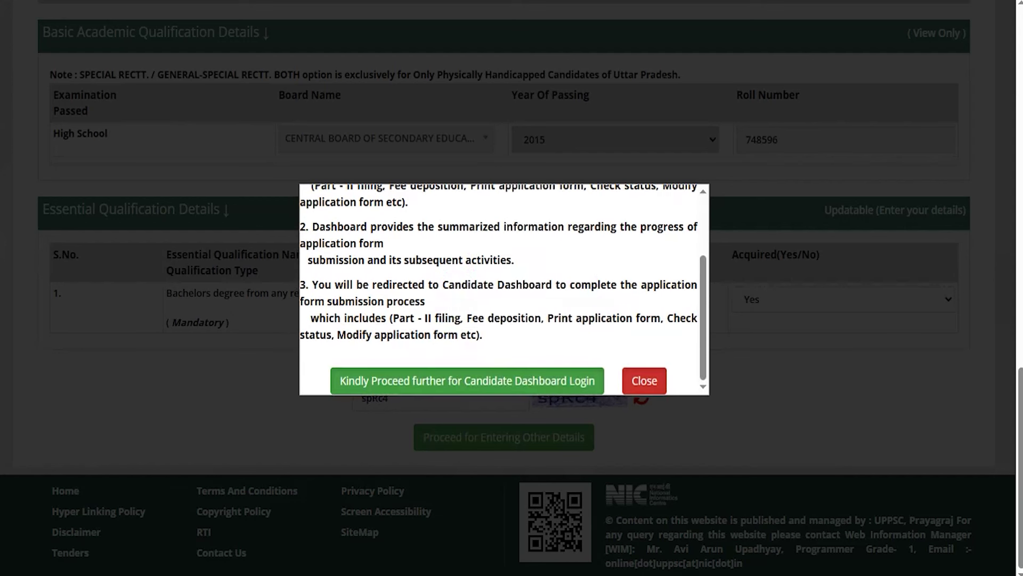
{"action": "mouse_move", "coordinate": [573, 265]}
{"action": "left_mouse_down"}
{"action": "mouse_move", "coordinate": [512, 336]}
{"action": "mouse_move", "coordinate": [514, 369]}
{"action": "left_mouse_up"}
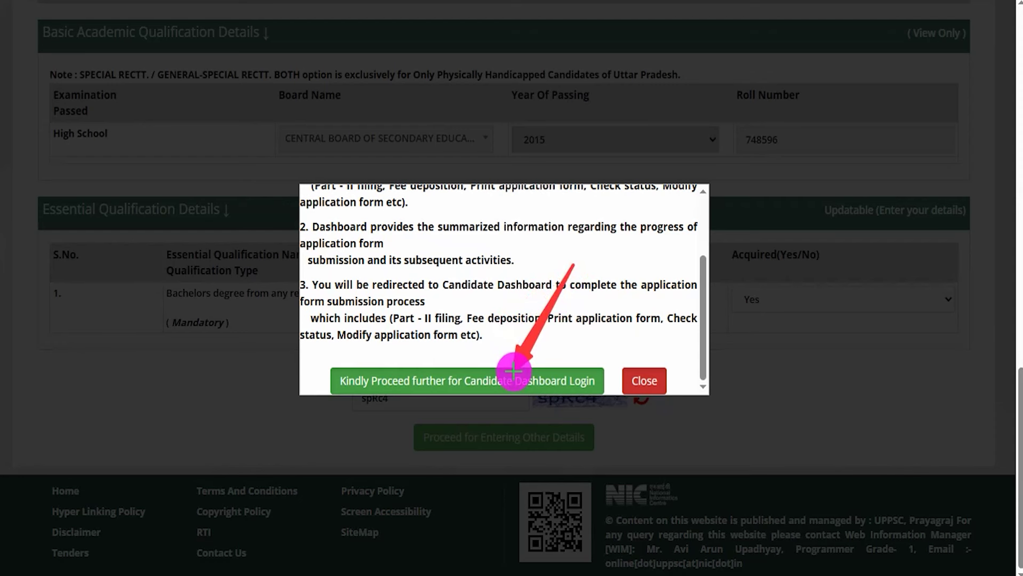
{"action": "left_click", "coordinate": [556, 384]}
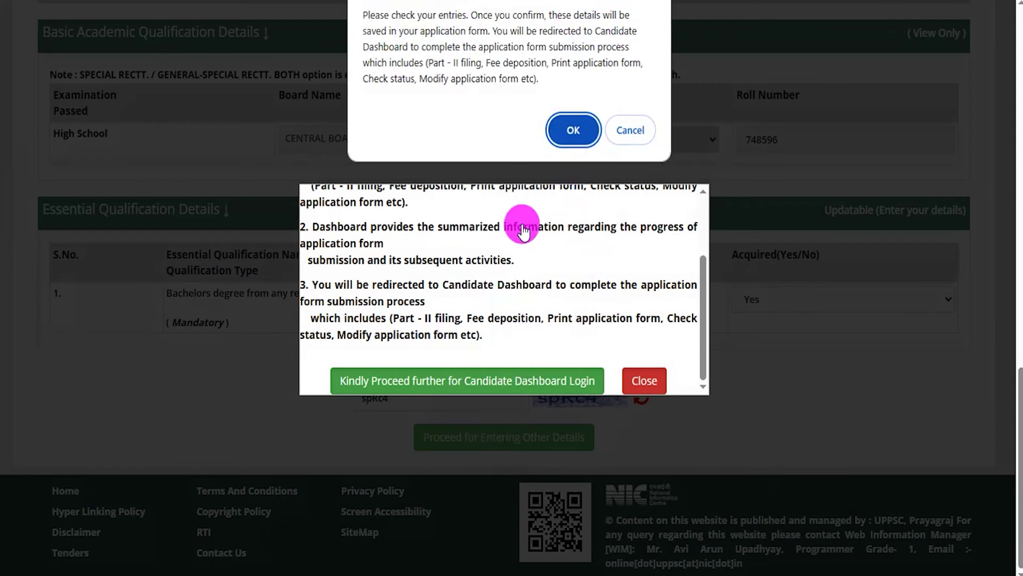
{"action": "left_click", "coordinate": [571, 132]}
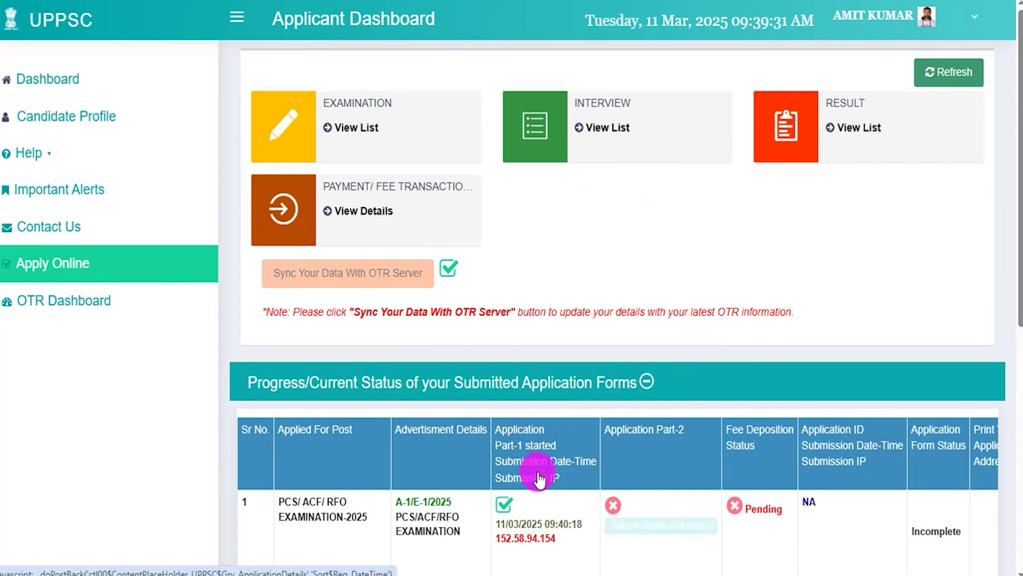
- Use Application Part-2's 'Submit Details (Fill Part II)' button in the progress table
{"action": "left_click_drag", "start_coordinate": [607, 432], "coordinate": [680, 435]}
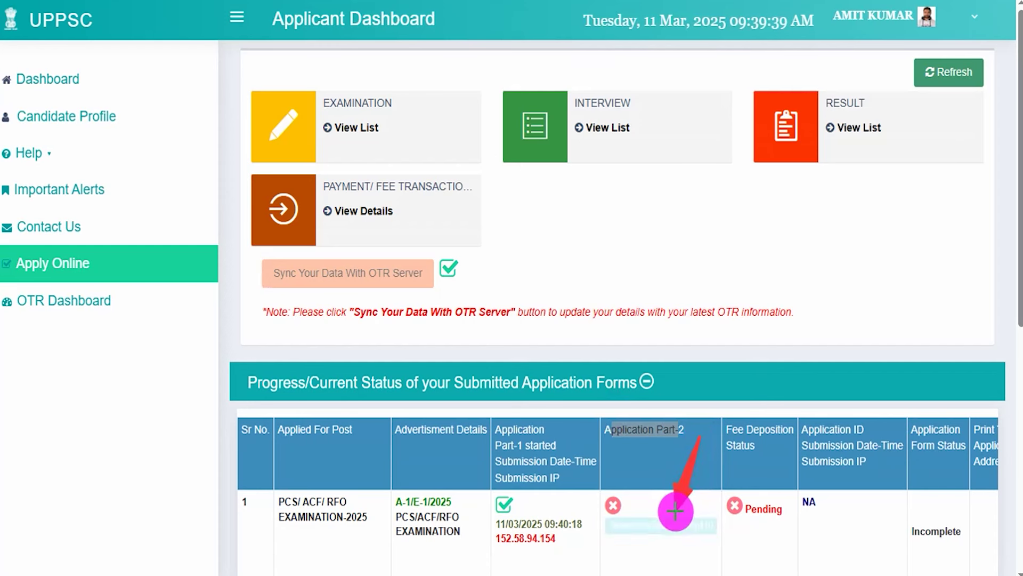
{"action": "left_click", "coordinate": [674, 535]}
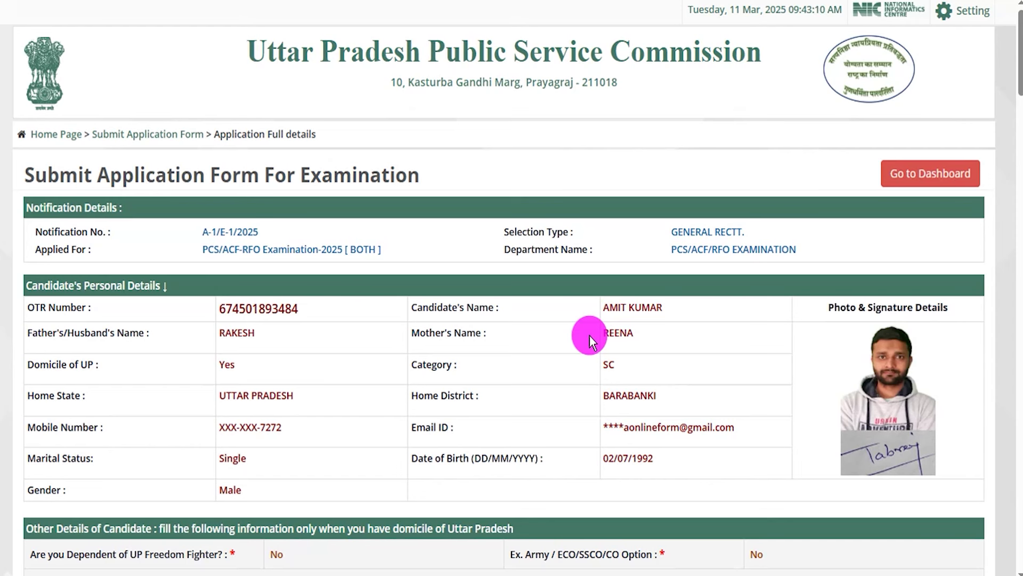
- Mark the public administration diploma preferential qualification as acquired (Yes)
{"action": "scroll", "coordinate": [482, 333], "scroll_direction": "down", "scroll_amount": 6}
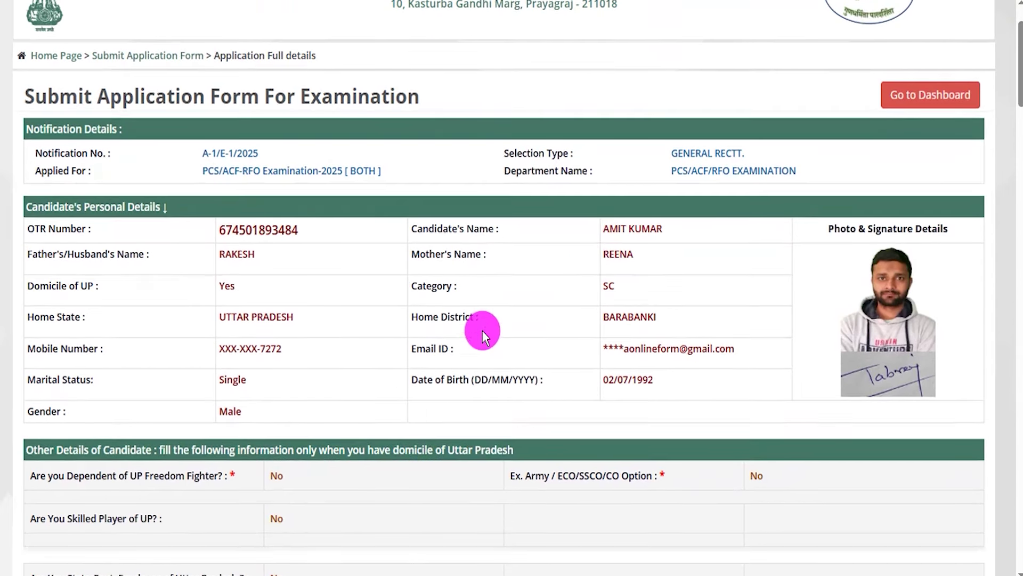
{"action": "scroll", "coordinate": [481, 331], "scroll_direction": "down", "scroll_amount": 7}
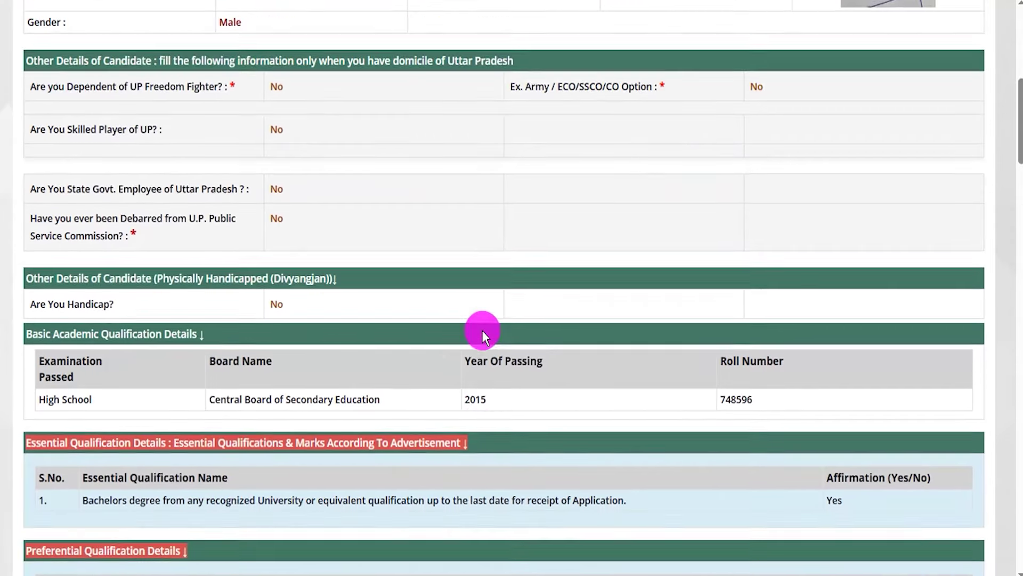
{"action": "scroll", "coordinate": [482, 331], "scroll_direction": "down", "scroll_amount": 1}
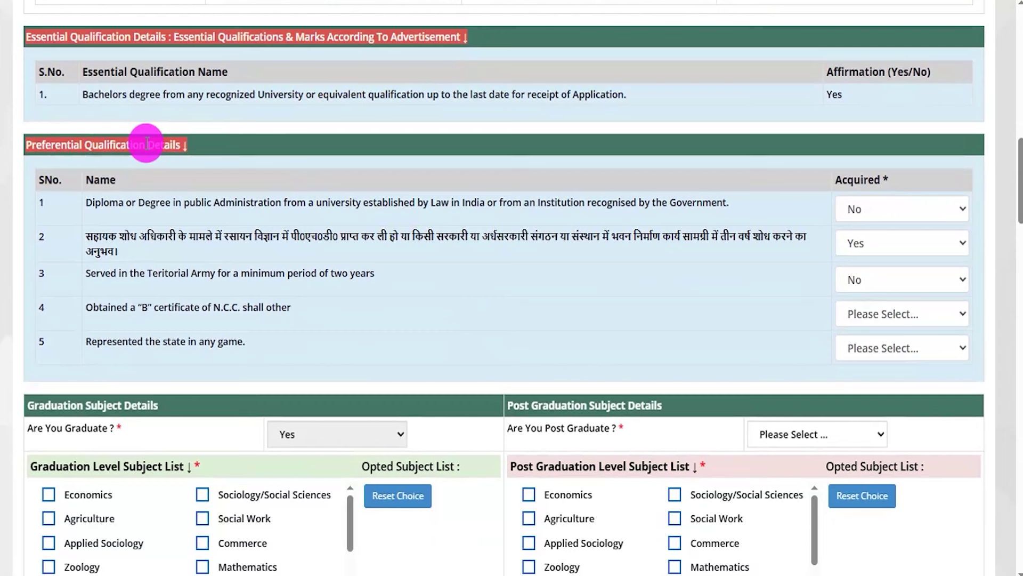
{"action": "left_click_drag", "start_coordinate": [105, 202], "coordinate": [534, 203]}
{"action": "left_click", "coordinate": [880, 210]}
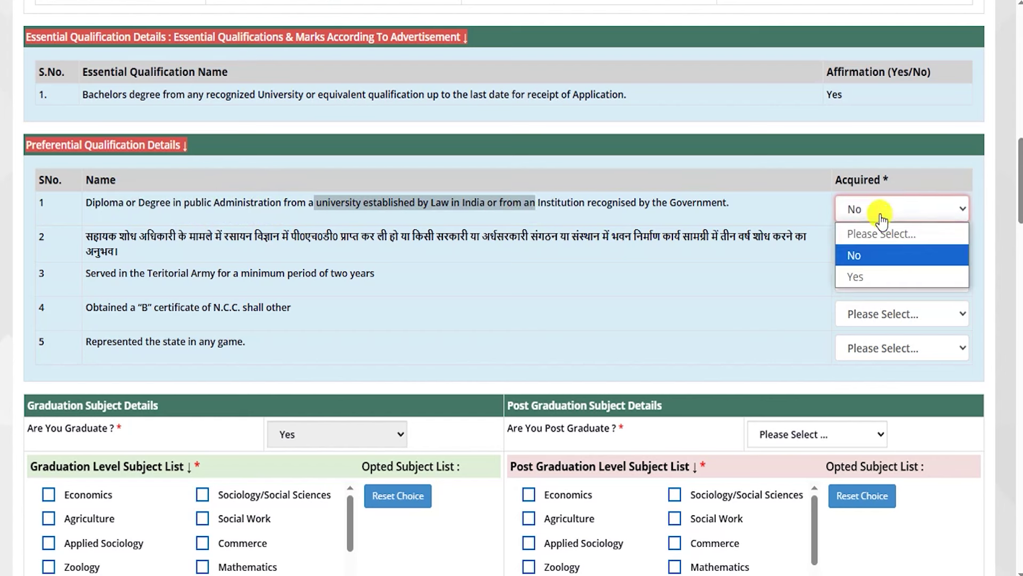
{"action": "left_click", "coordinate": [868, 274]}
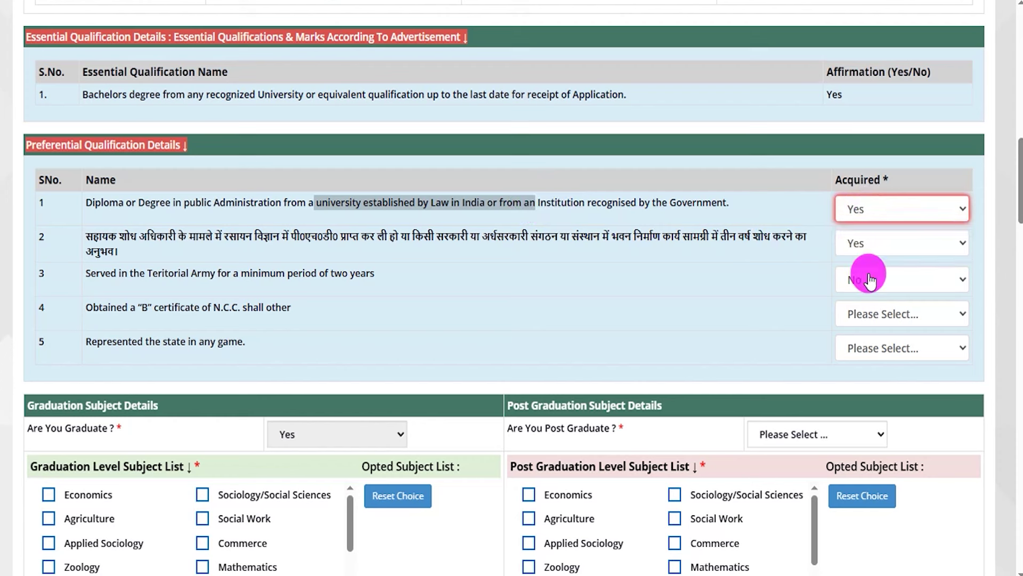
- Answer No for the Hindi, Territorial Army, N.C.C. certificate and state-level sports qualifications
{"action": "left_click_drag", "start_coordinate": [99, 236], "coordinate": [762, 238]}
{"action": "left_click", "coordinate": [878, 244]}
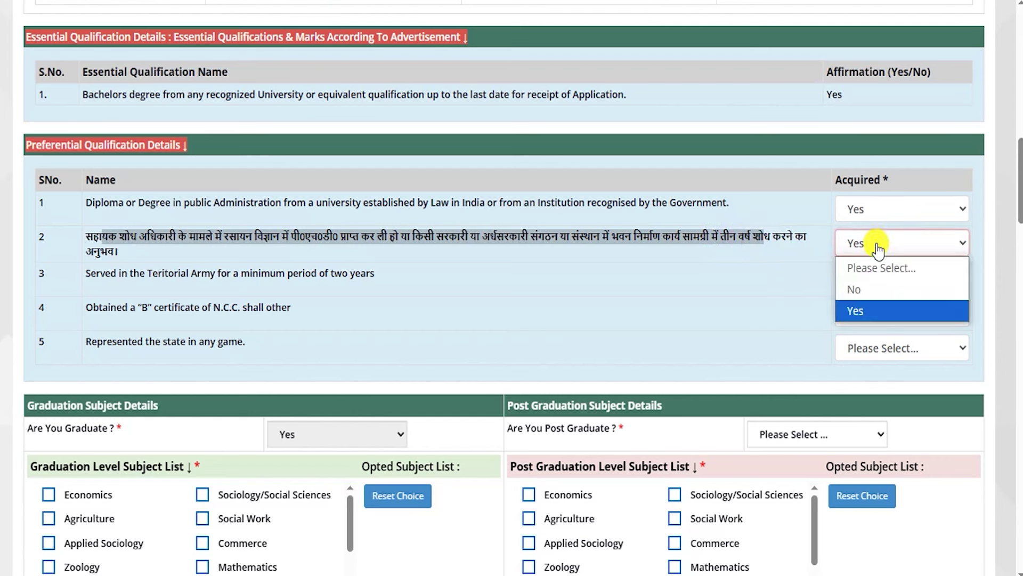
{"action": "left_click", "coordinate": [852, 290]}
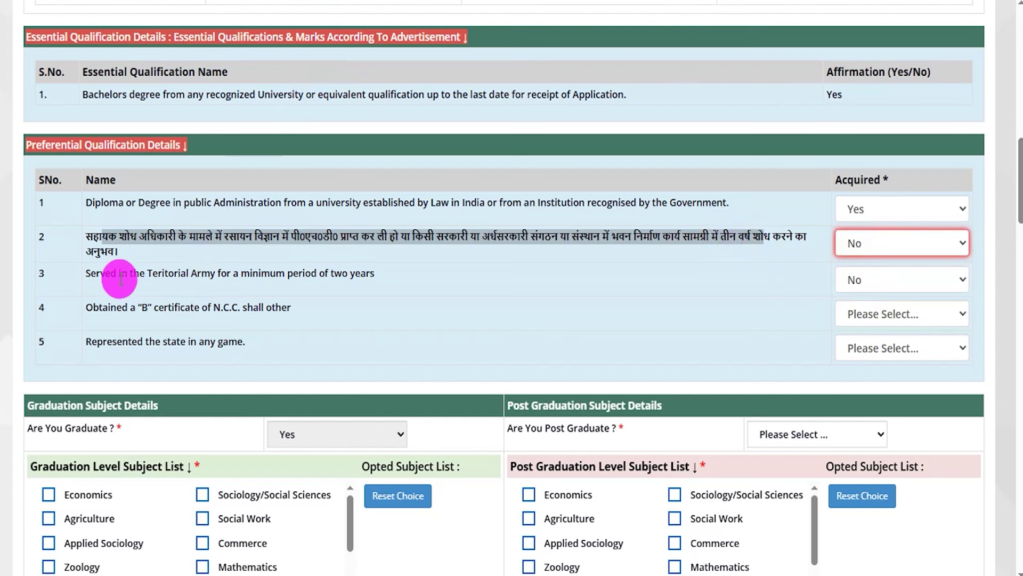
{"action": "left_click_drag", "start_coordinate": [105, 273], "coordinate": [353, 276]}
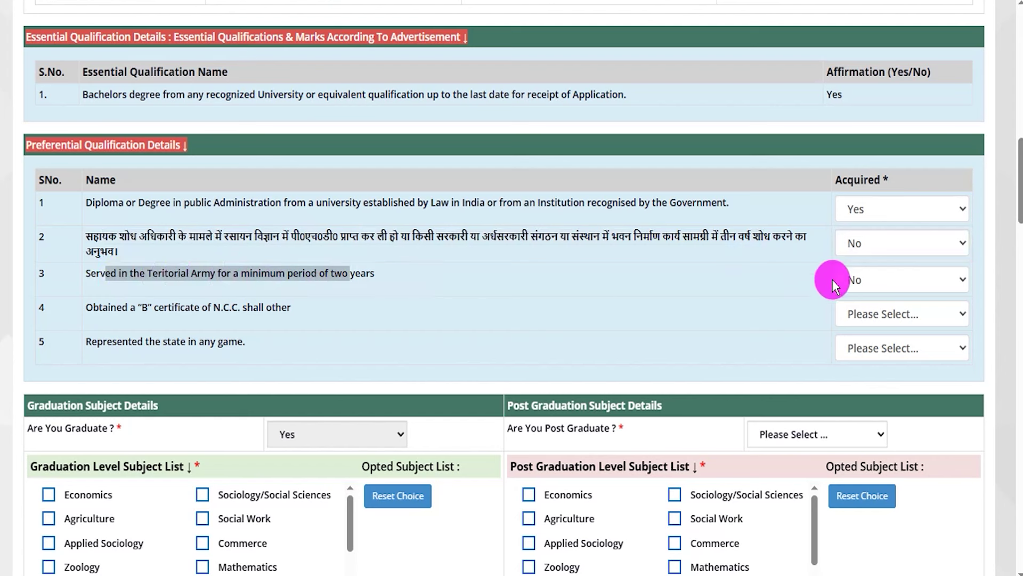
{"action": "left_click", "coordinate": [867, 281]}
{"action": "left_click", "coordinate": [860, 328]}
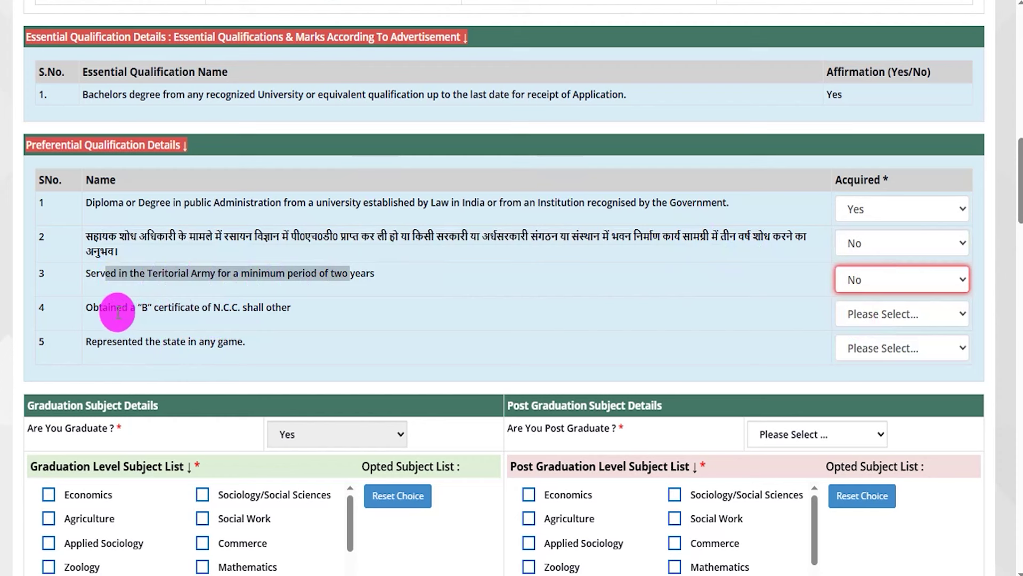
{"action": "left_click_drag", "start_coordinate": [112, 311], "coordinate": [243, 311]}
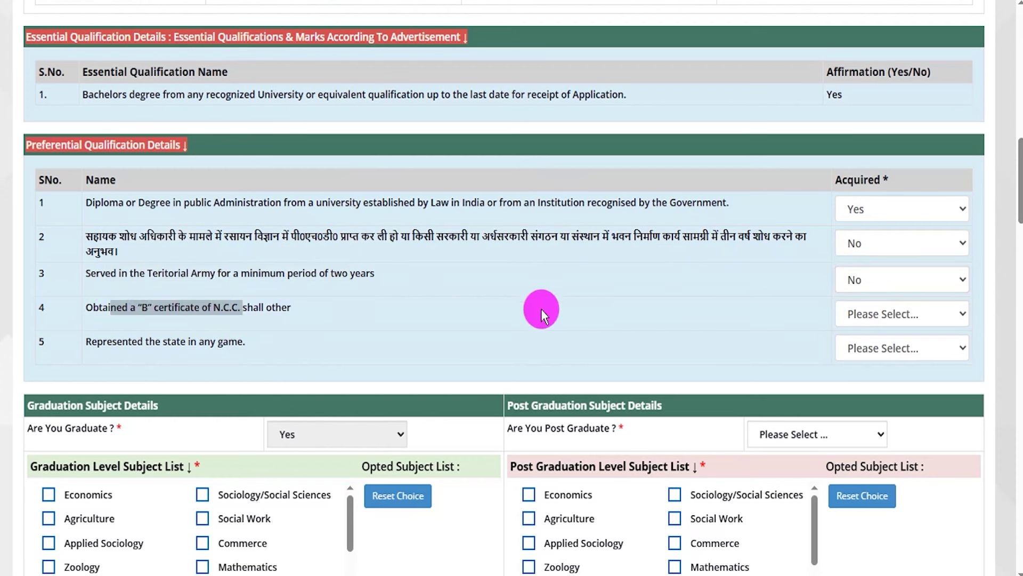
{"action": "left_click", "coordinate": [856, 314]}
{"action": "left_click", "coordinate": [855, 381]}
{"action": "left_click", "coordinate": [857, 316]}
{"action": "left_click", "coordinate": [854, 360]}
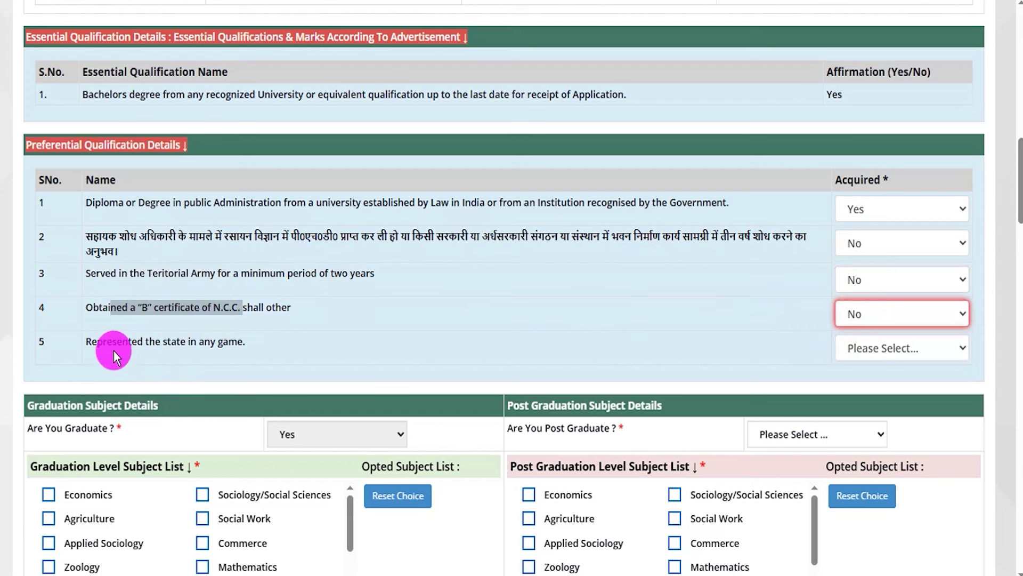
{"action": "left_click_drag", "start_coordinate": [103, 344], "coordinate": [229, 344]}
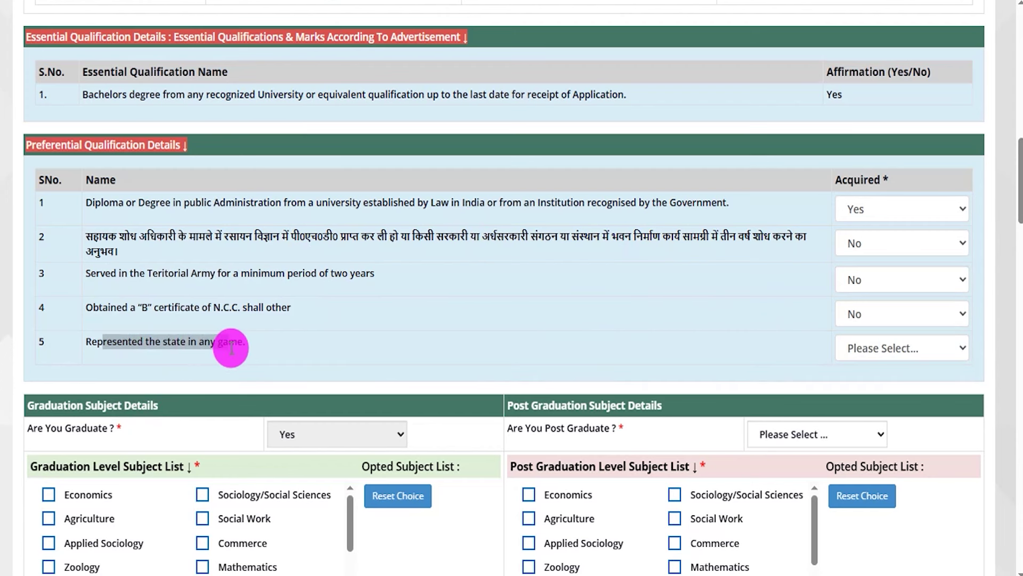
{"action": "left_click", "coordinate": [839, 354]}
{"action": "left_click", "coordinate": [858, 393]}
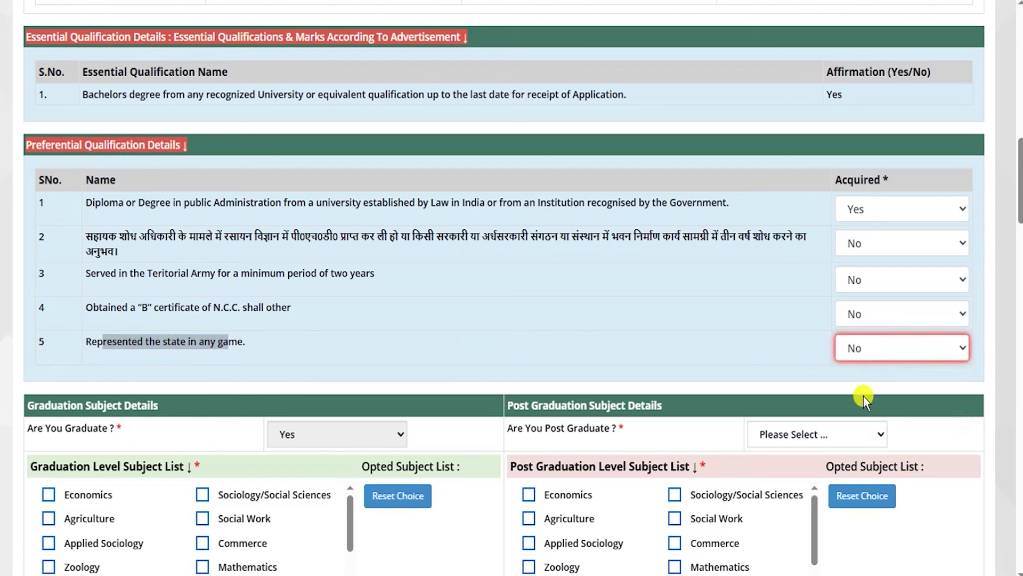
- Answer Yes to 'Are You Post Graduate?' in Post Graduation Subject Details
{"action": "left_click", "coordinate": [464, 361]}
{"action": "scroll", "coordinate": [501, 341], "scroll_direction": "down", "scroll_amount": 2}
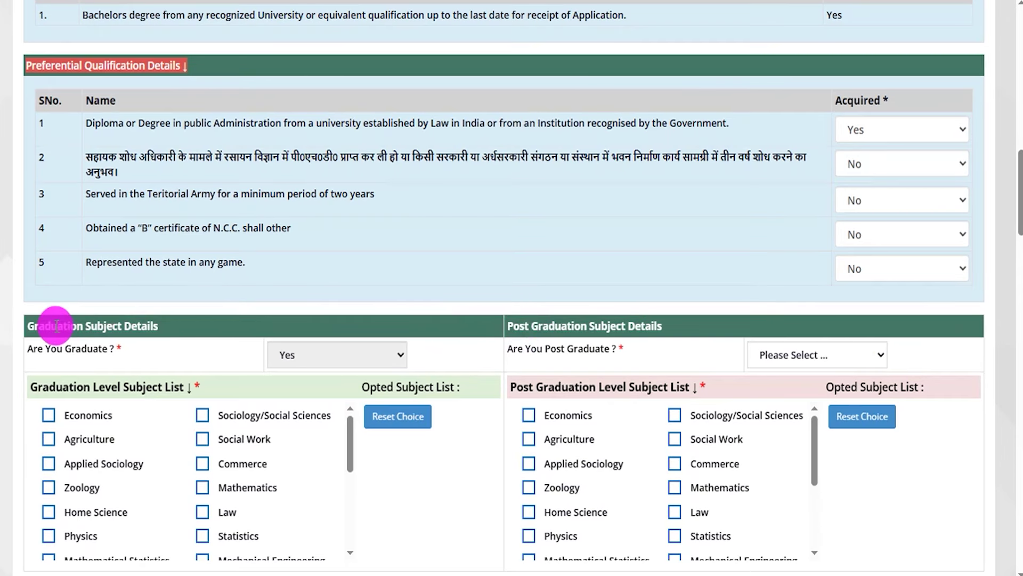
{"action": "left_click_drag", "start_coordinate": [515, 325], "coordinate": [638, 328]}
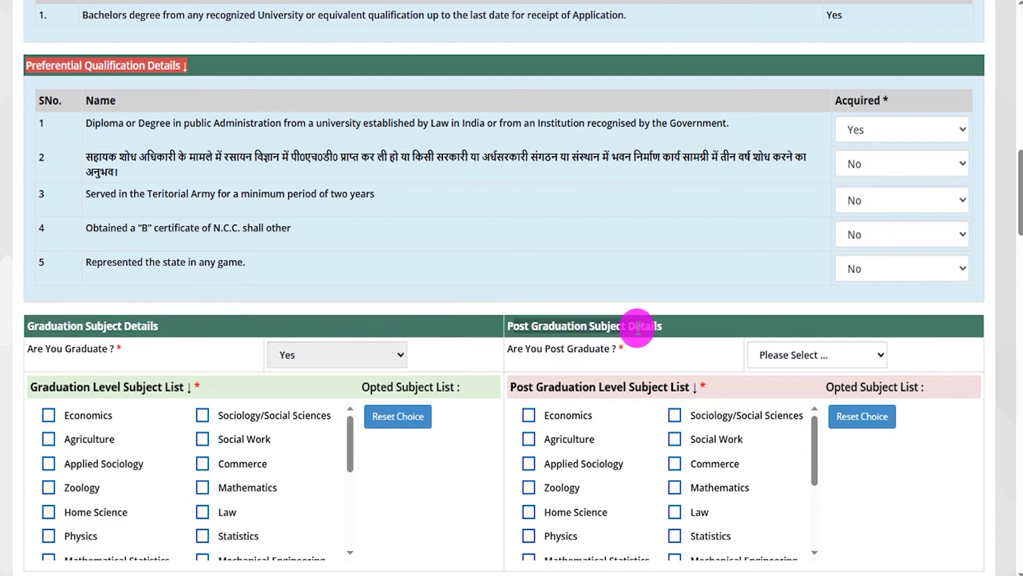
{"action": "left_click_drag", "start_coordinate": [51, 349], "coordinate": [309, 353]}
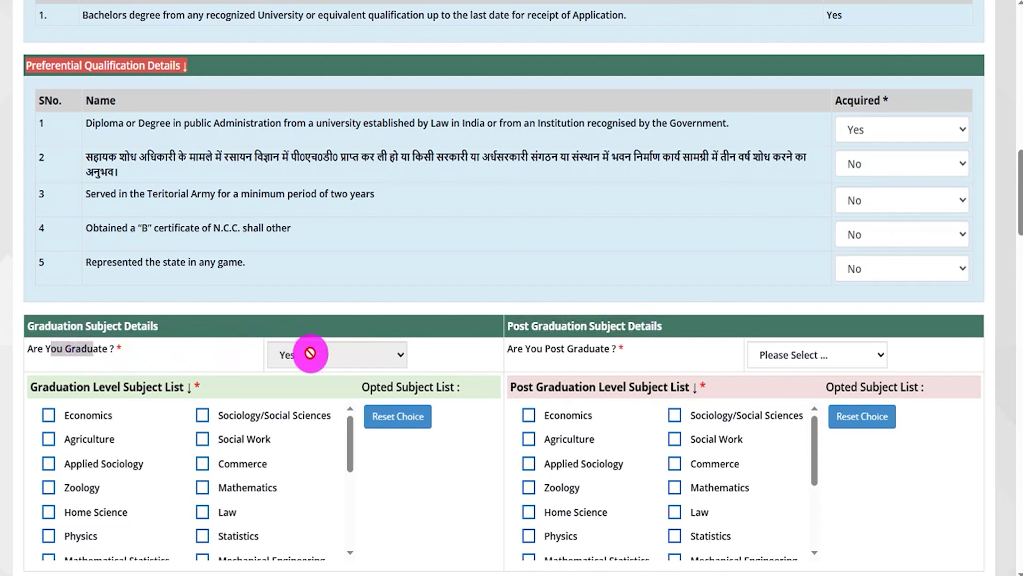
{"action": "left_click", "coordinate": [773, 360]}
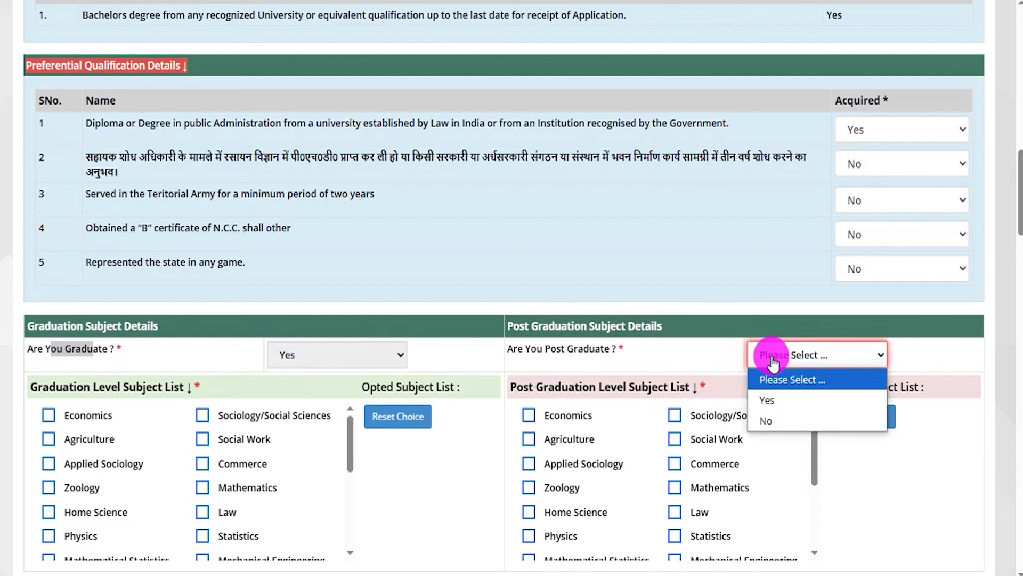
{"action": "left_click", "coordinate": [773, 399]}
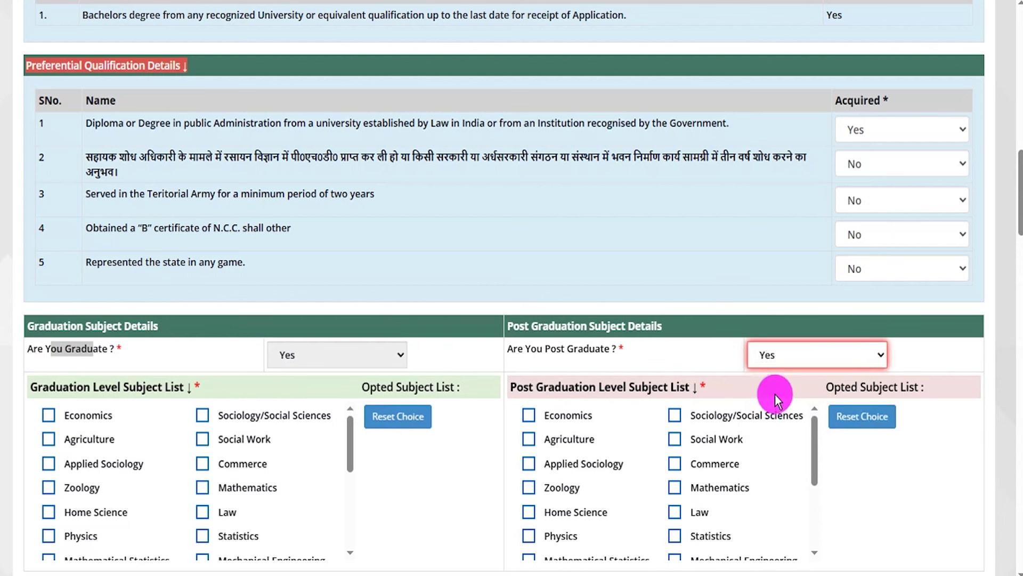
- Toggle the post graduate answer between No and Yes, showing the subject list hide and return, ending on Yes
{"action": "left_click", "coordinate": [775, 359]}
{"action": "left_click", "coordinate": [769, 418]}
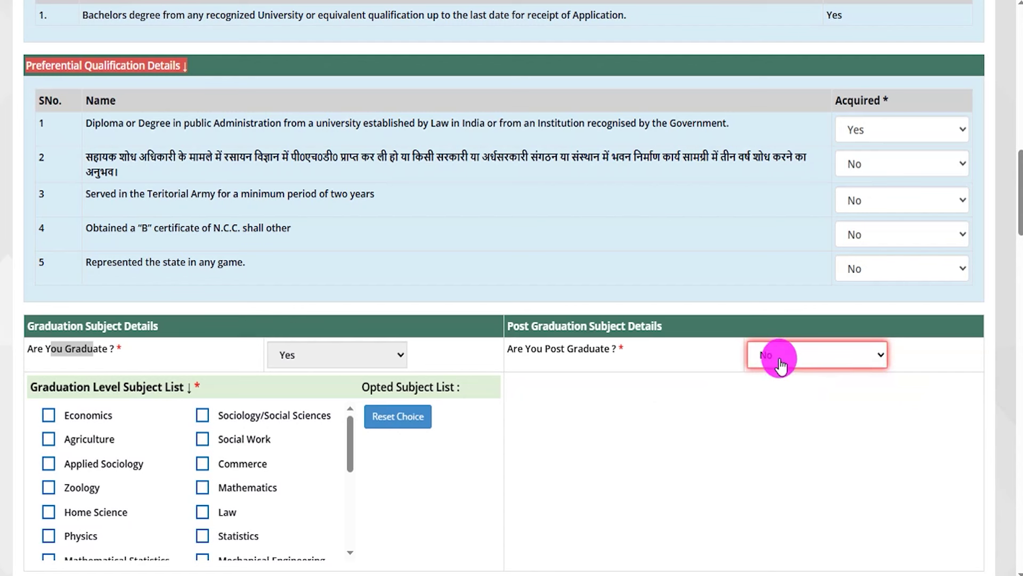
{"action": "left_click", "coordinate": [779, 365]}
{"action": "left_click", "coordinate": [772, 400]}
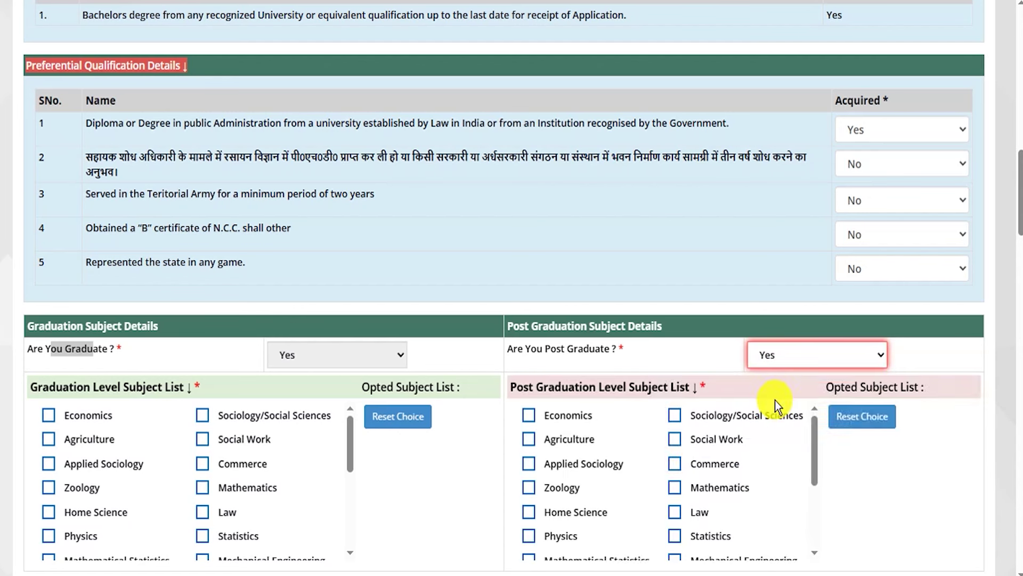
{"action": "scroll", "coordinate": [722, 429], "scroll_direction": "down", "scroll_amount": 2}
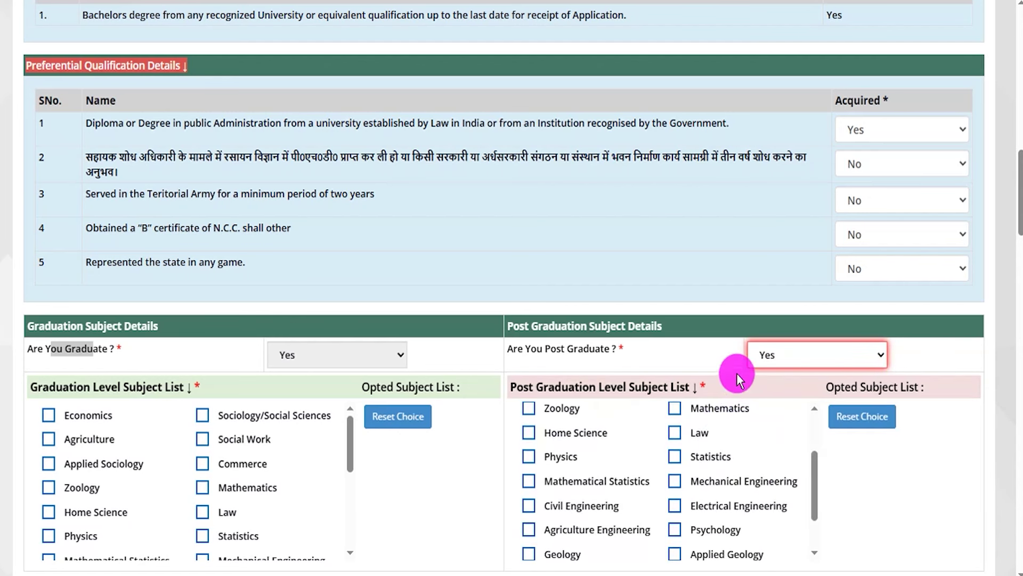
{"action": "left_click", "coordinate": [764, 363]}
{"action": "left_click", "coordinate": [775, 421]}
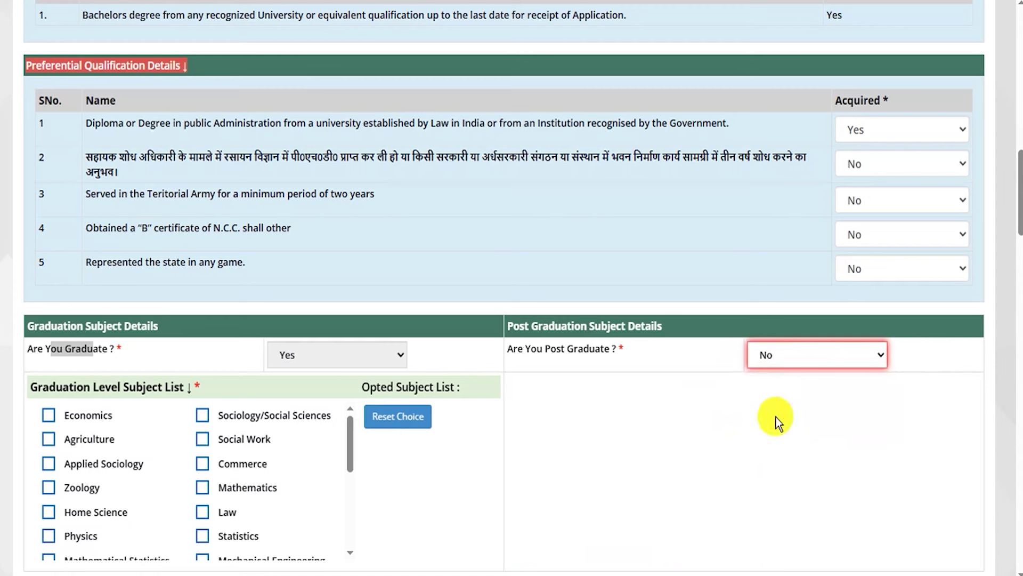
{"action": "left_click", "coordinate": [783, 356]}
{"action": "left_click", "coordinate": [768, 400]}
{"action": "scroll", "coordinate": [931, 435], "scroll_direction": "down", "scroll_amount": 3}
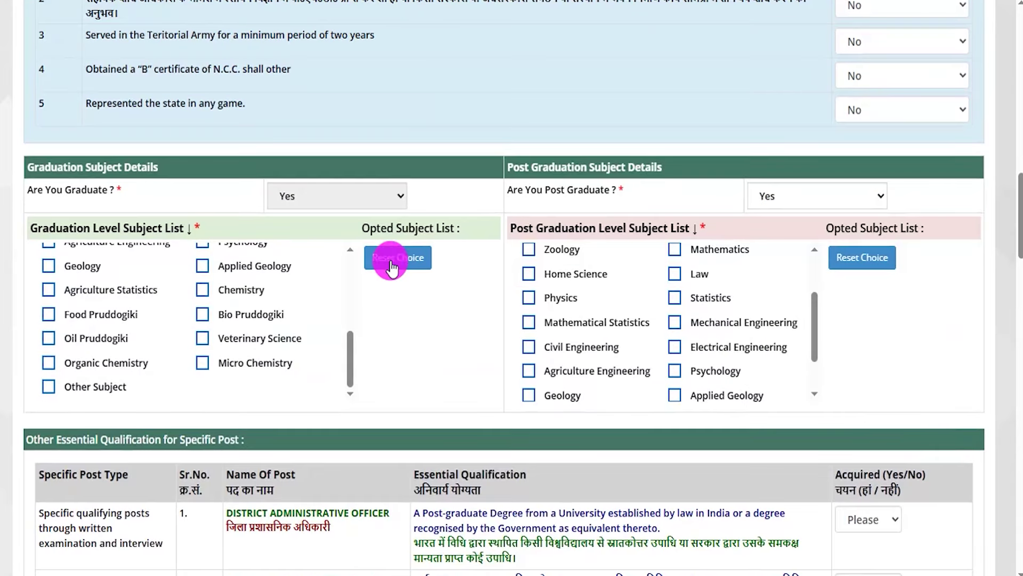
- Tick graduation subjects Economics, Applied Sociology, Zoology and PG subjects Zoology, Agriculture, Home Science
{"action": "left_click", "coordinate": [226, 269]}
{"action": "scroll", "coordinate": [149, 352], "scroll_direction": "up", "scroll_amount": 8}
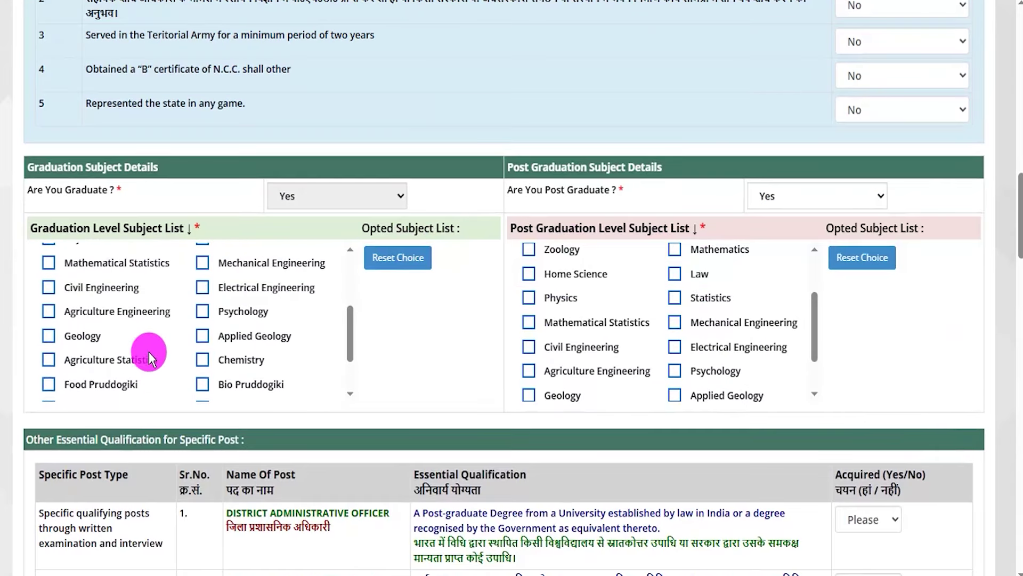
{"action": "left_click_drag", "start_coordinate": [83, 230], "coordinate": [154, 228]}
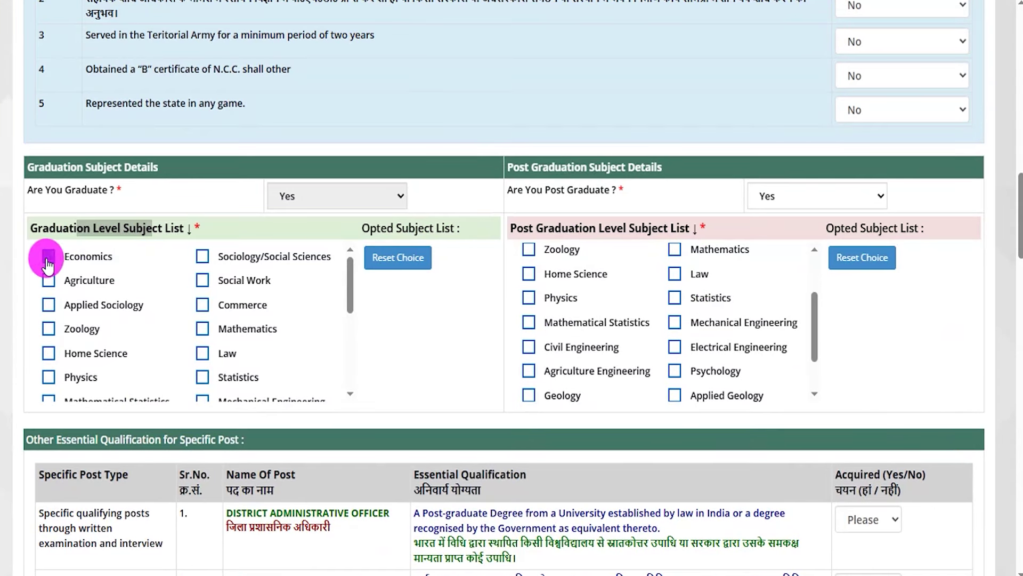
{"action": "left_click", "coordinate": [48, 257]}
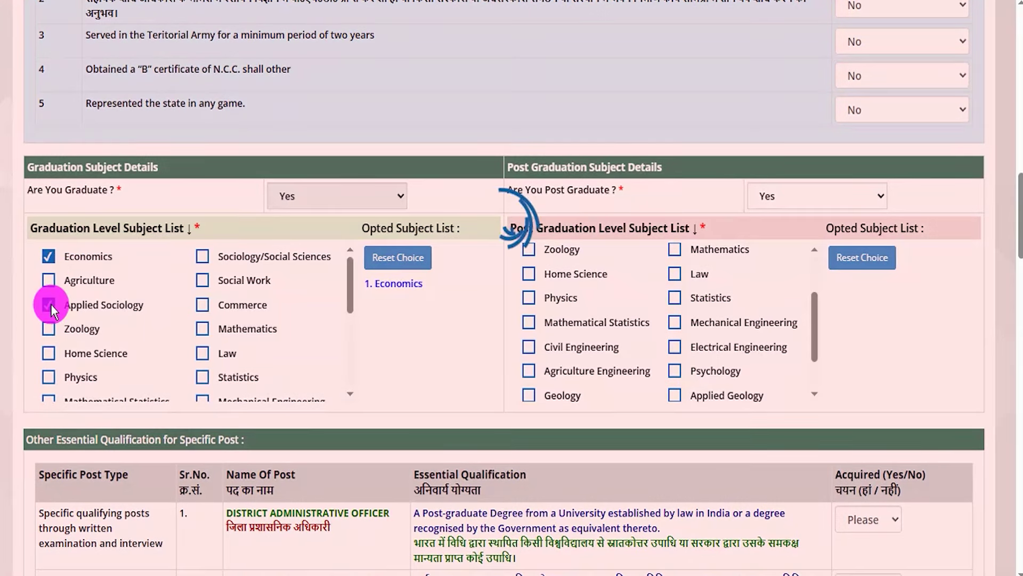
{"action": "left_click", "coordinate": [49, 305]}
{"action": "left_click", "coordinate": [49, 329]}
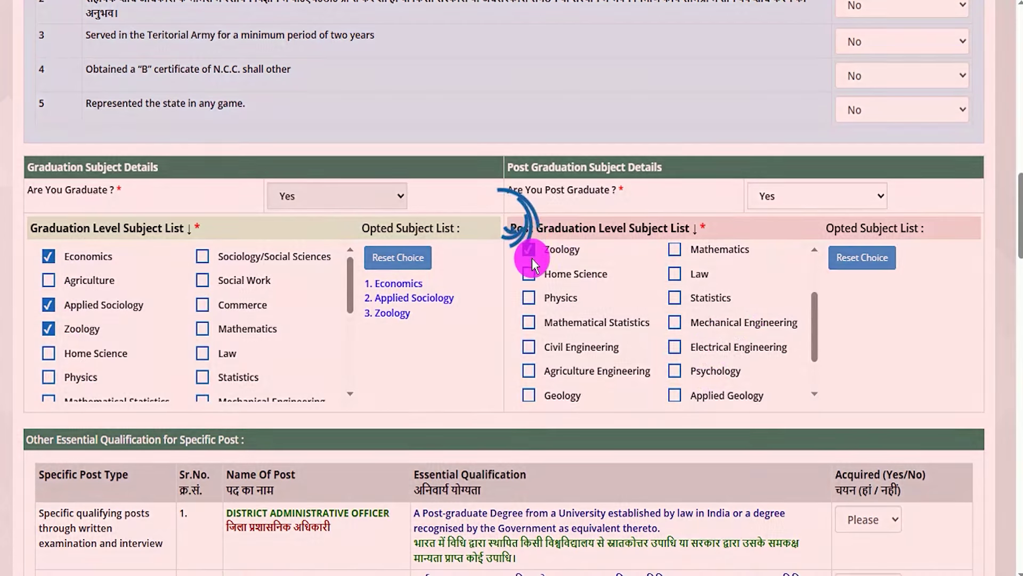
{"action": "left_click", "coordinate": [530, 251]}
{"action": "left_click", "coordinate": [528, 280]}
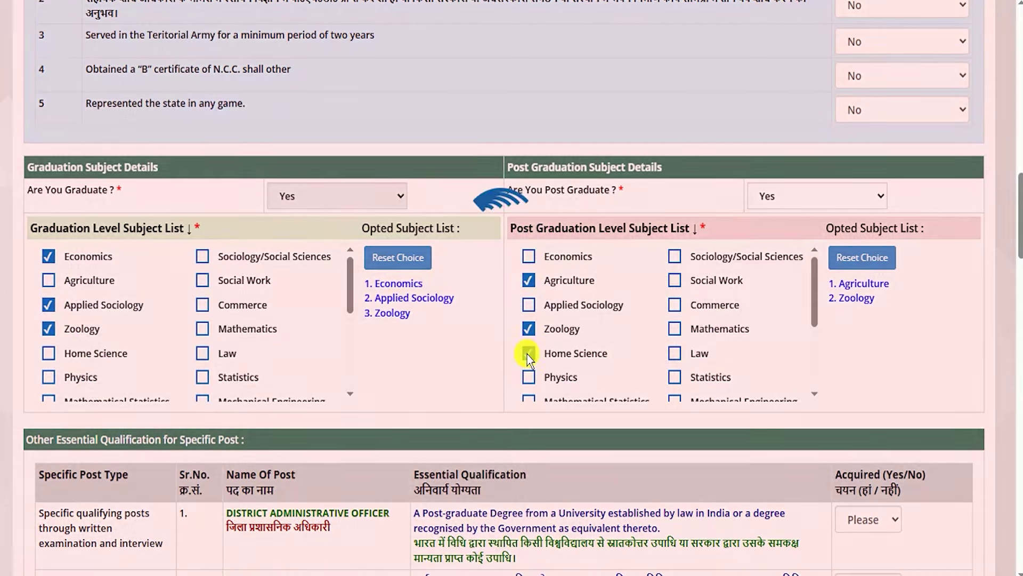
{"action": "left_click", "coordinate": [529, 354]}
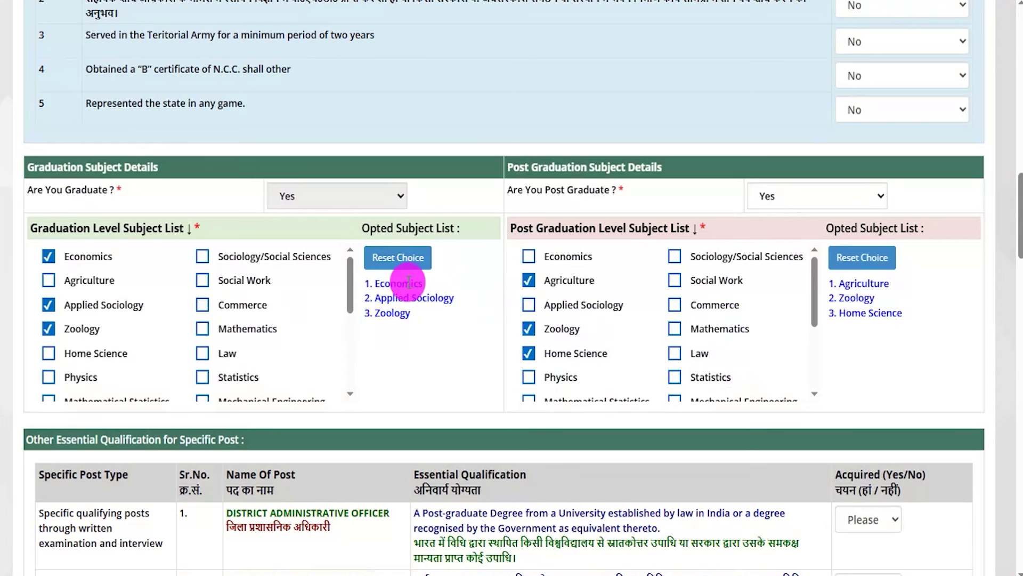
- Reset the graduation choice and re-pick Economics, Agriculture, Applied Sociology, Zoology and Mathematics
{"action": "left_click", "coordinate": [401, 261]}
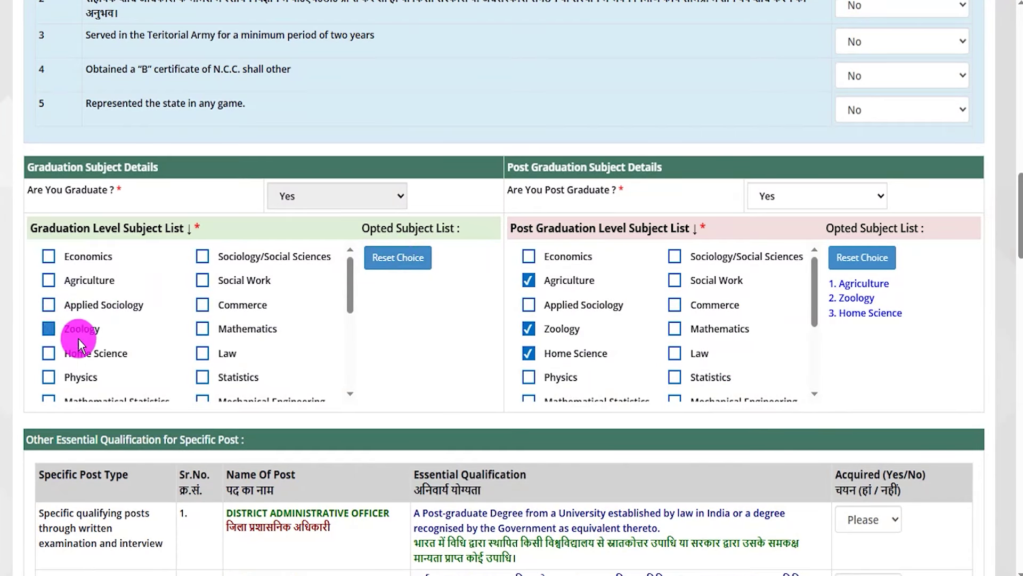
{"action": "left_click", "coordinate": [84, 280]}
{"action": "left_click", "coordinate": [85, 258]}
{"action": "left_click", "coordinate": [80, 304]}
{"action": "left_click", "coordinate": [80, 328]}
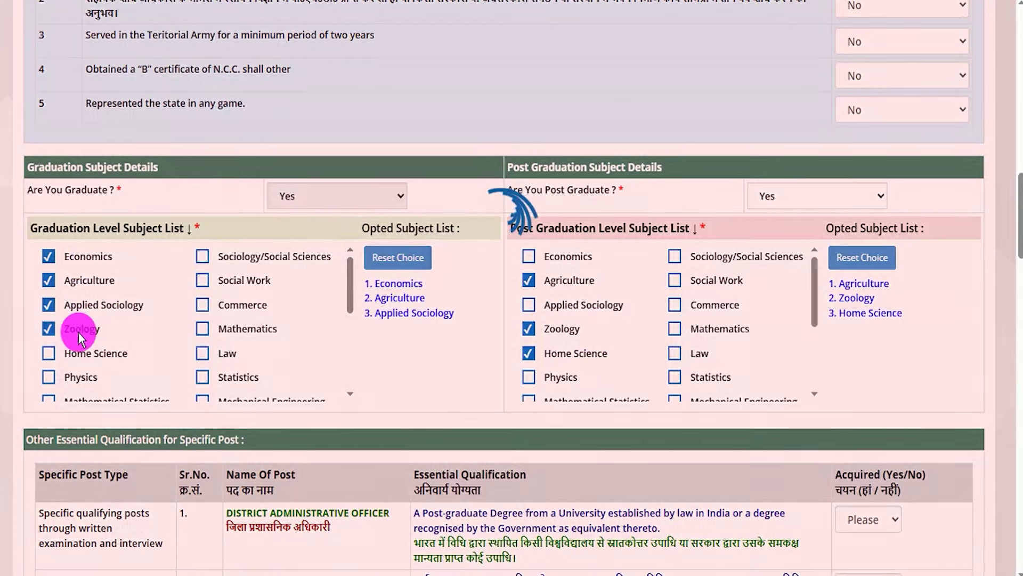
{"action": "left_click", "coordinate": [230, 336]}
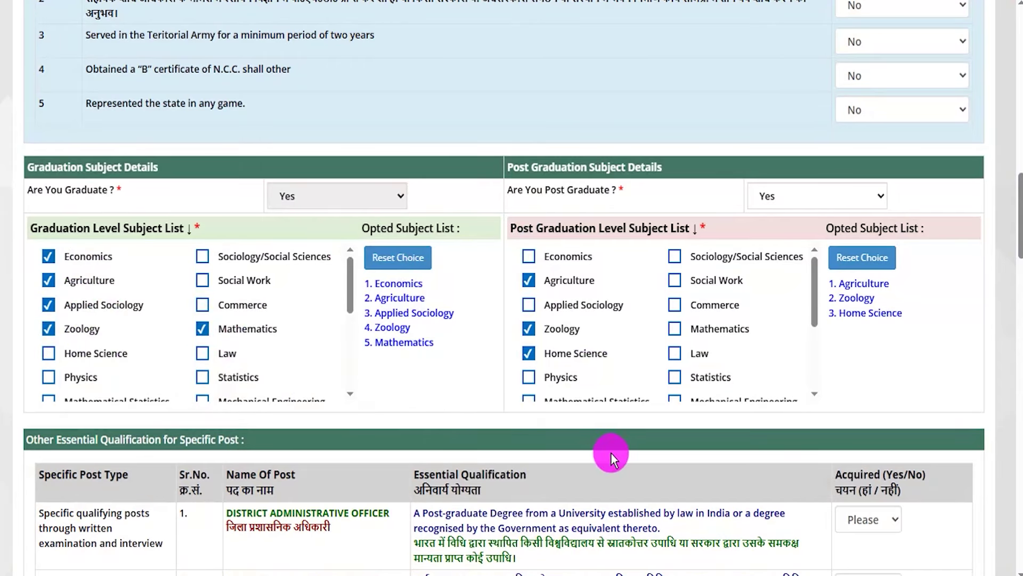
- Review the special-qualification posts' requirements, such as the District Administrative Officer's post-graduate degree
{"action": "scroll", "coordinate": [613, 452], "scroll_direction": "down", "scroll_amount": 7}
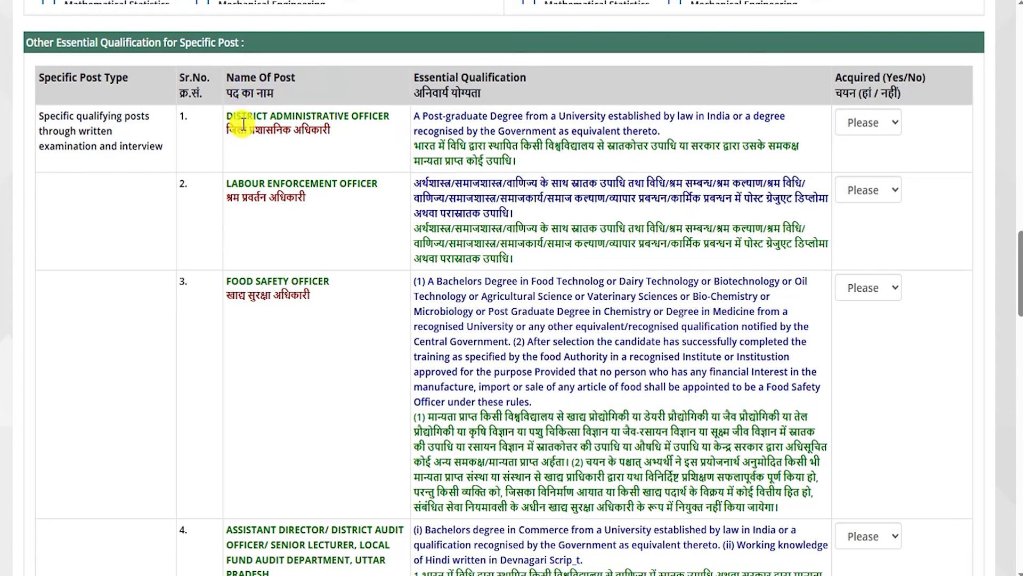
{"action": "left_click_drag", "start_coordinate": [243, 124], "coordinate": [302, 130]}
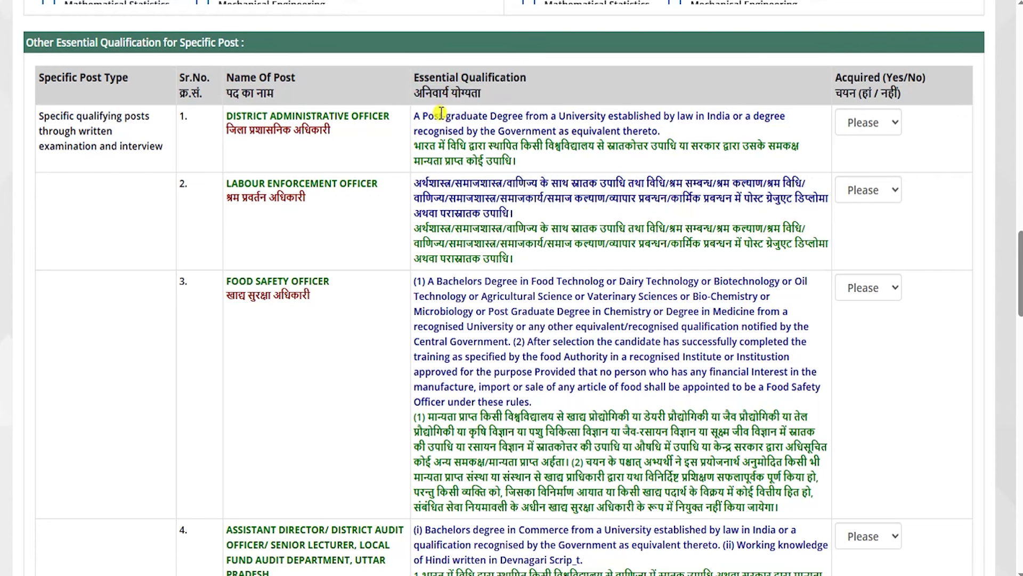
{"action": "left_click_drag", "start_coordinate": [435, 116], "coordinate": [539, 128]}
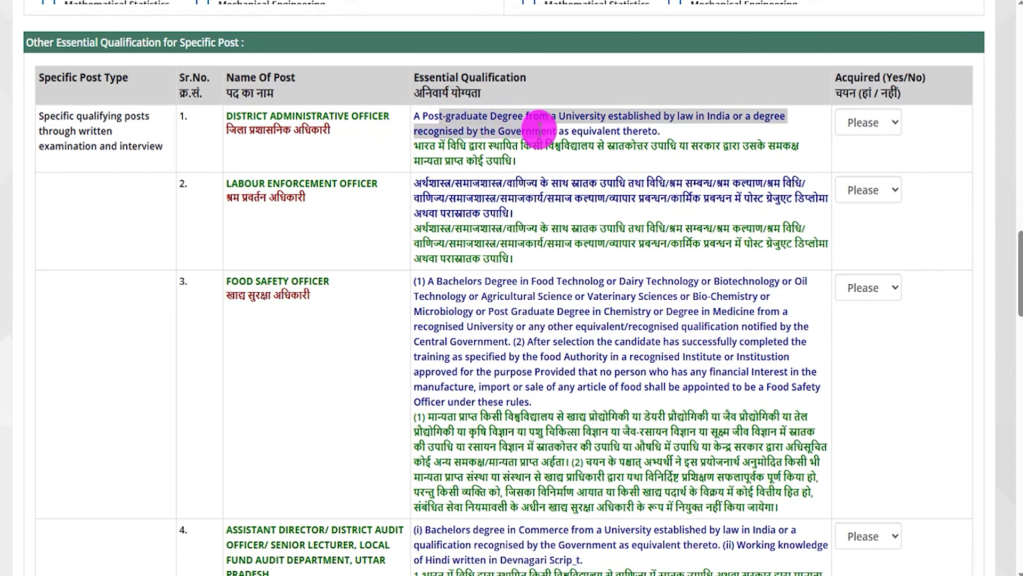
{"action": "left_click_drag", "start_coordinate": [236, 129], "coordinate": [324, 132]}
{"action": "left_click_drag", "start_coordinate": [433, 121], "coordinate": [727, 116]}
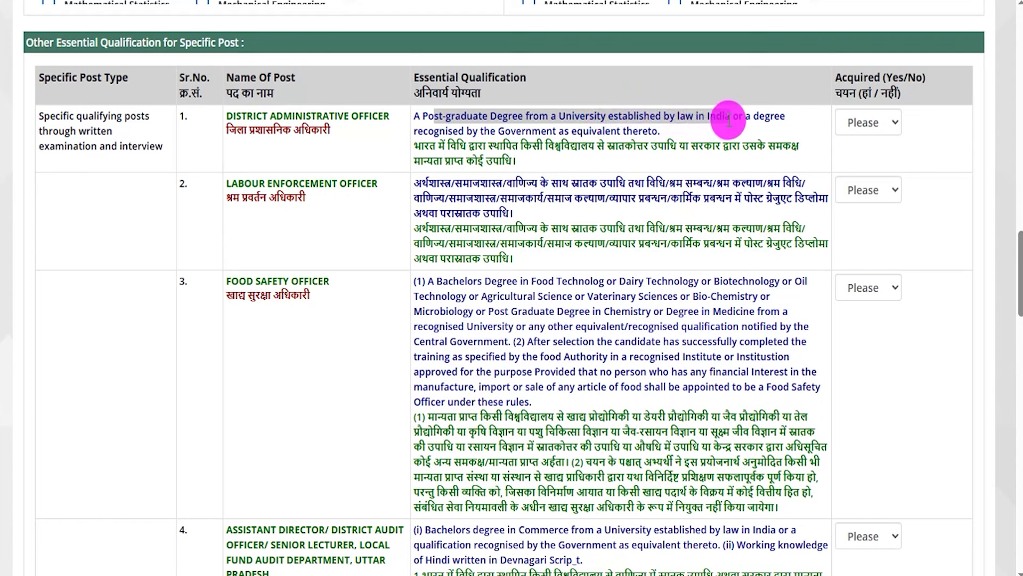
{"action": "left_click_drag", "start_coordinate": [480, 131], "coordinate": [651, 134]}
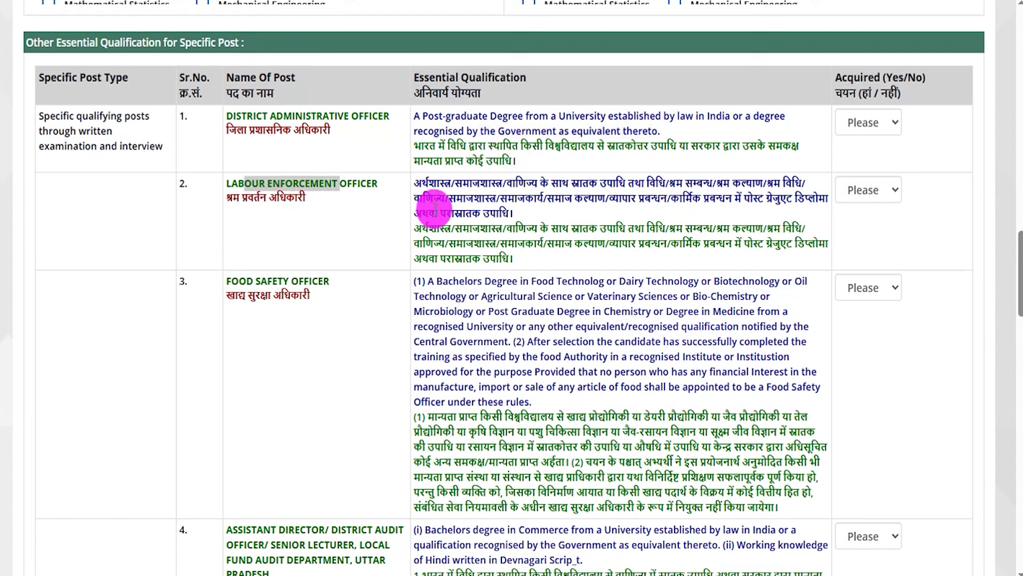
{"action": "left_click_drag", "start_coordinate": [421, 183], "coordinate": [473, 194]}
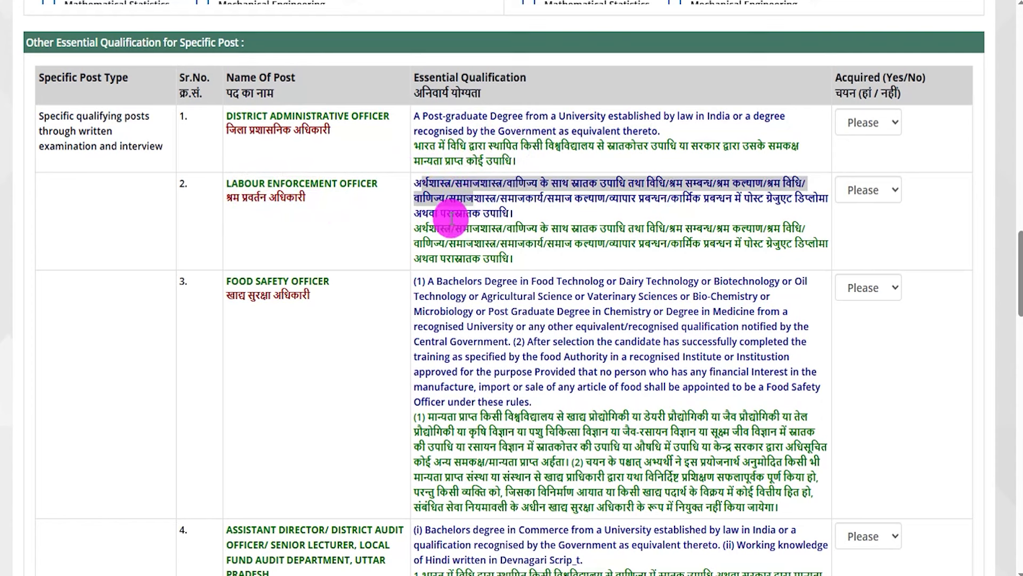
{"action": "left_click_drag", "start_coordinate": [254, 281], "coordinate": [293, 278]}
{"action": "left_click_drag", "start_coordinate": [436, 282], "coordinate": [687, 280]}
- Compare the District Administrative Officer and Labour Enforcement Officer qualifications in Hindi and English
{"action": "scroll", "coordinate": [506, 380], "scroll_direction": "down", "scroll_amount": 3}
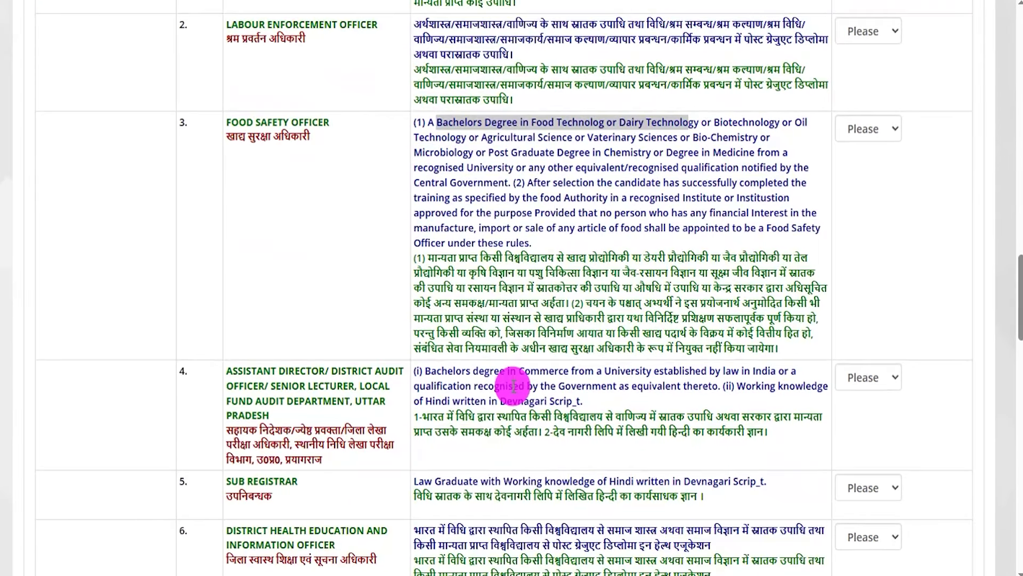
{"action": "scroll", "coordinate": [513, 385], "scroll_direction": "up", "scroll_amount": 5}
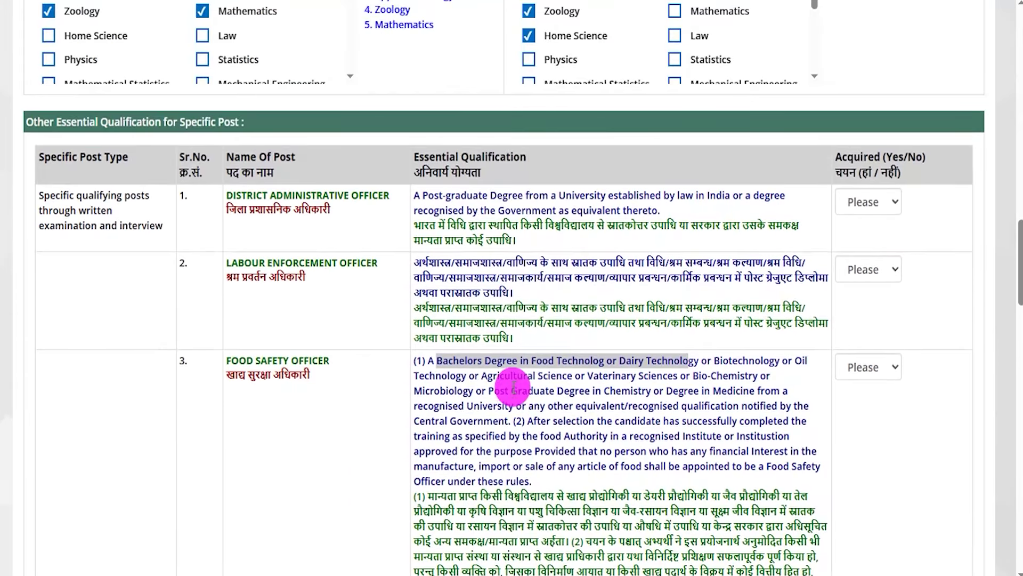
{"action": "scroll", "coordinate": [362, 373], "scroll_direction": "down", "scroll_amount": 6}
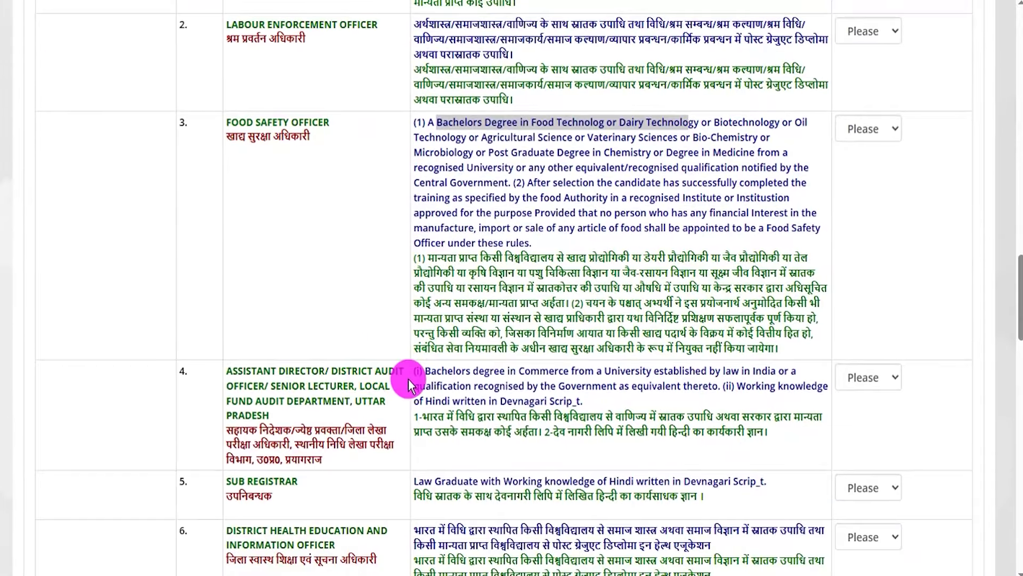
{"action": "scroll", "coordinate": [408, 378], "scroll_direction": "down", "scroll_amount": 3}
{"action": "scroll", "coordinate": [409, 379], "scroll_direction": "up", "scroll_amount": 6}
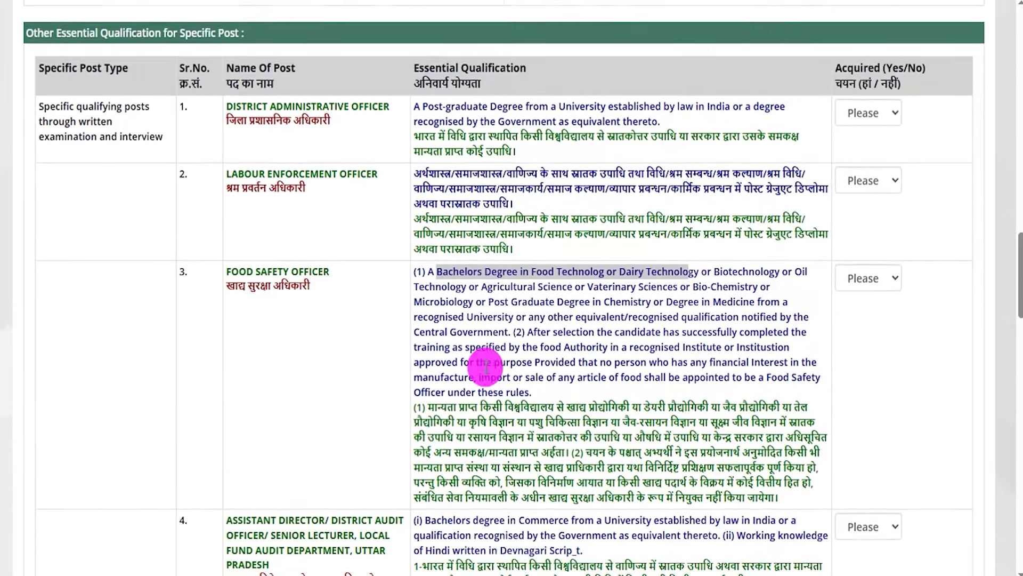
{"action": "scroll", "coordinate": [484, 427], "scroll_direction": "up", "scroll_amount": 3}
{"action": "triple_click", "coordinate": [442, 260]}
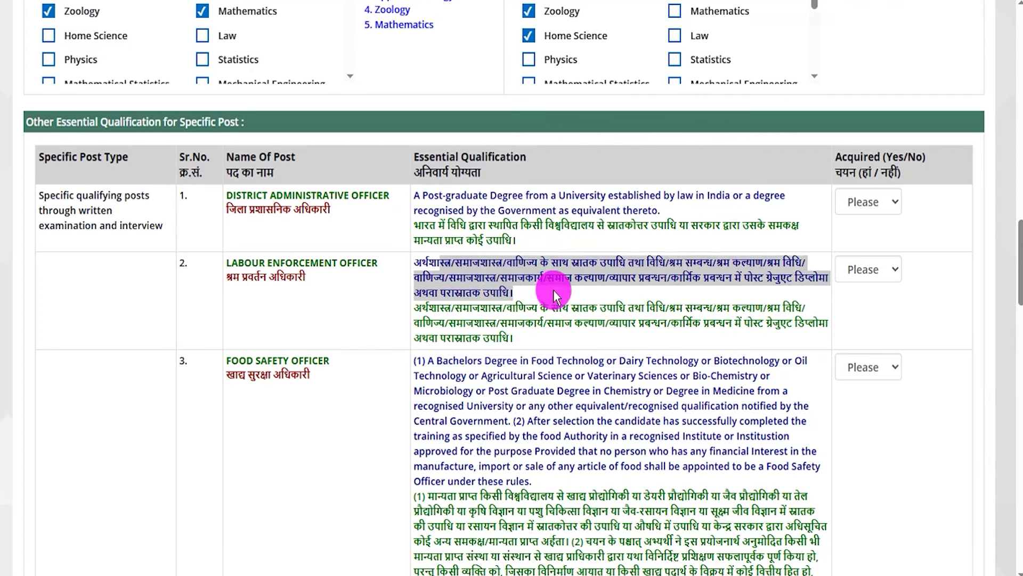
{"action": "left_click_drag", "start_coordinate": [419, 194], "coordinate": [527, 214]}
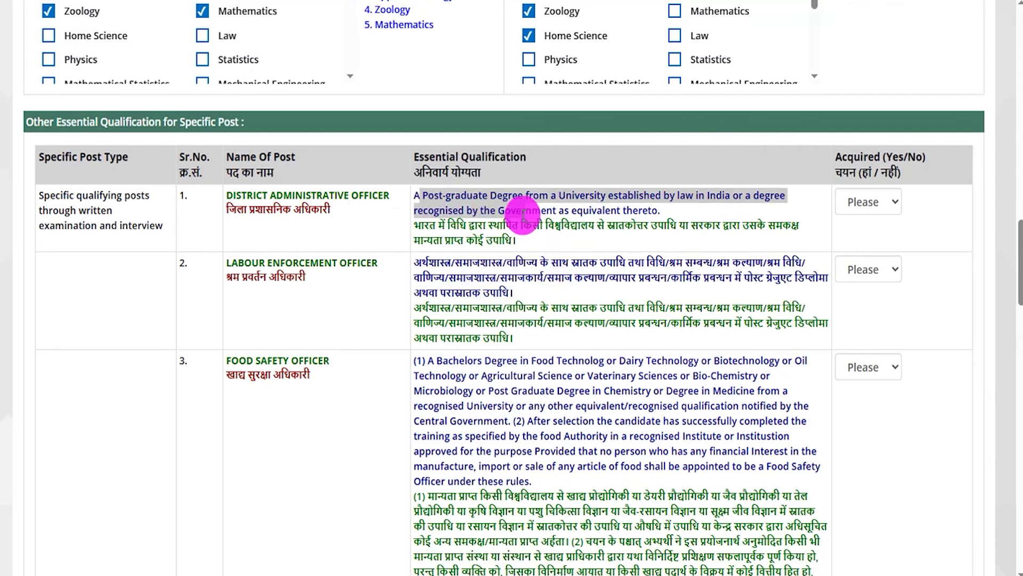
{"action": "left_click_drag", "start_coordinate": [233, 208], "coordinate": [335, 209]}
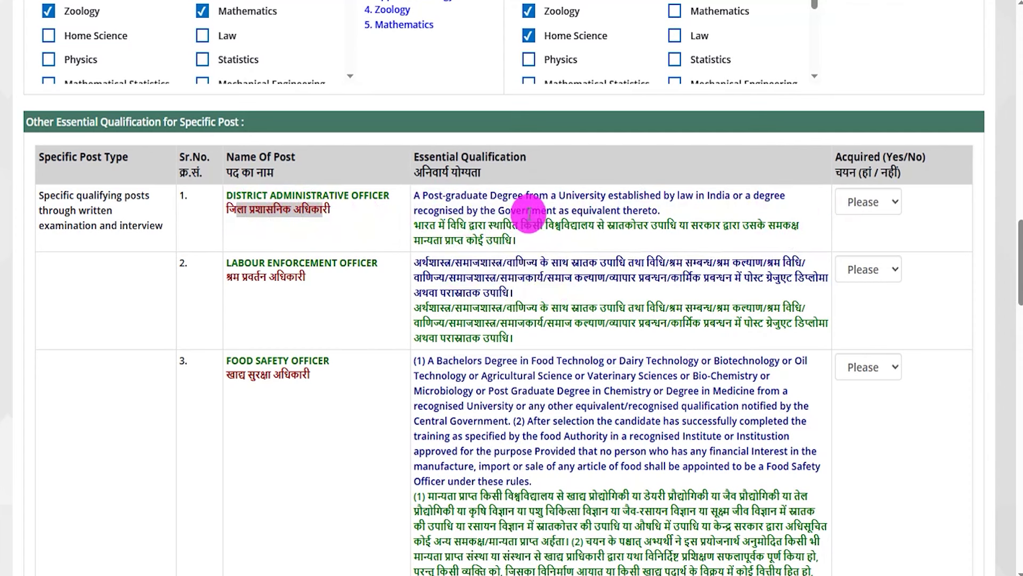
{"action": "left_click_drag", "start_coordinate": [457, 193], "coordinate": [603, 235]}
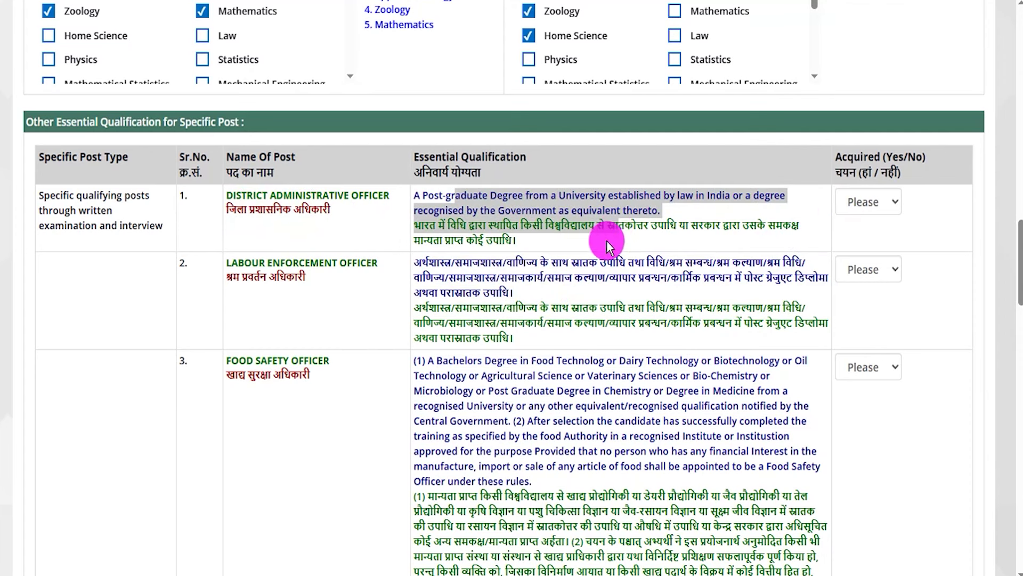
- Answer No for District Administrative Officer, Yes for Labour Enforcement Officer and Food Safety Officer
{"action": "left_click", "coordinate": [865, 203]}
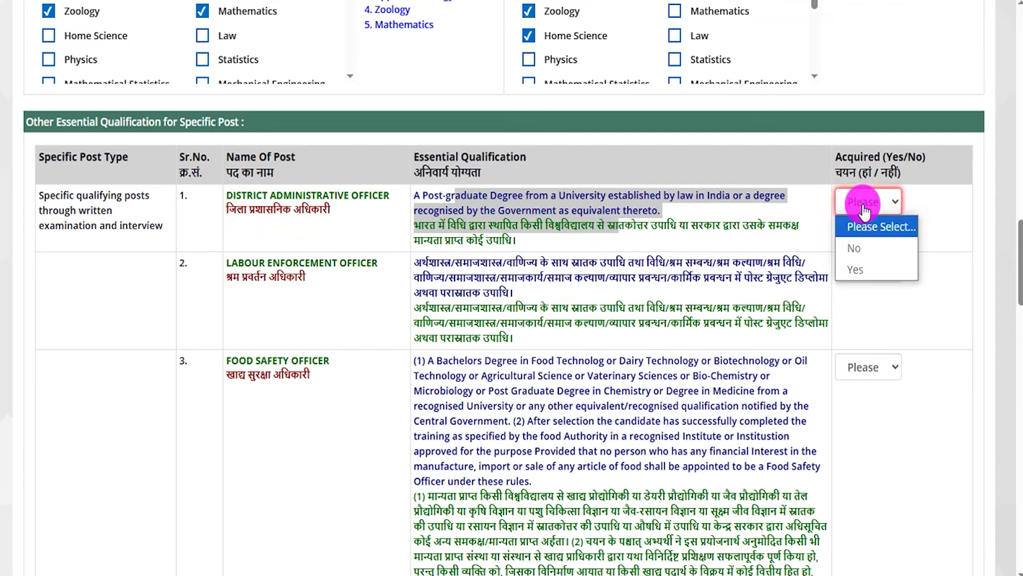
{"action": "left_click", "coordinate": [855, 269]}
{"action": "left_click", "coordinate": [866, 210]}
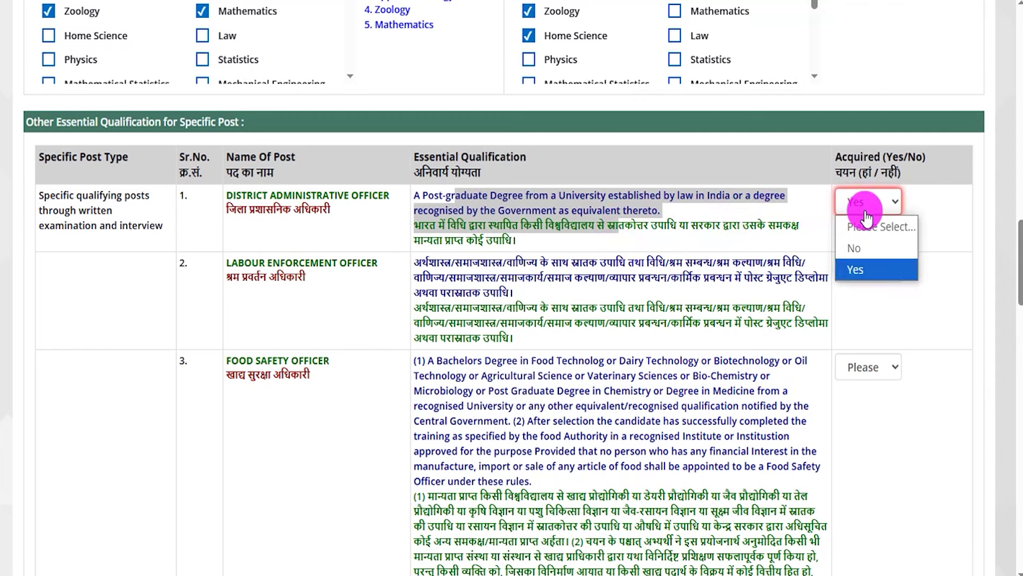
{"action": "left_click", "coordinate": [855, 249]}
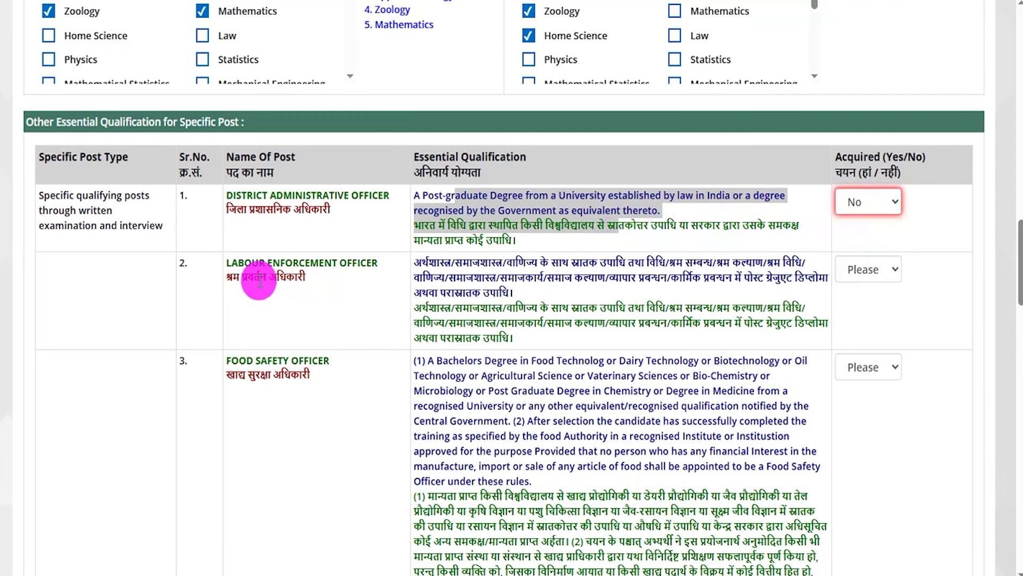
{"action": "left_click_drag", "start_coordinate": [229, 277], "coordinate": [305, 276]}
{"action": "left_click", "coordinate": [863, 269]}
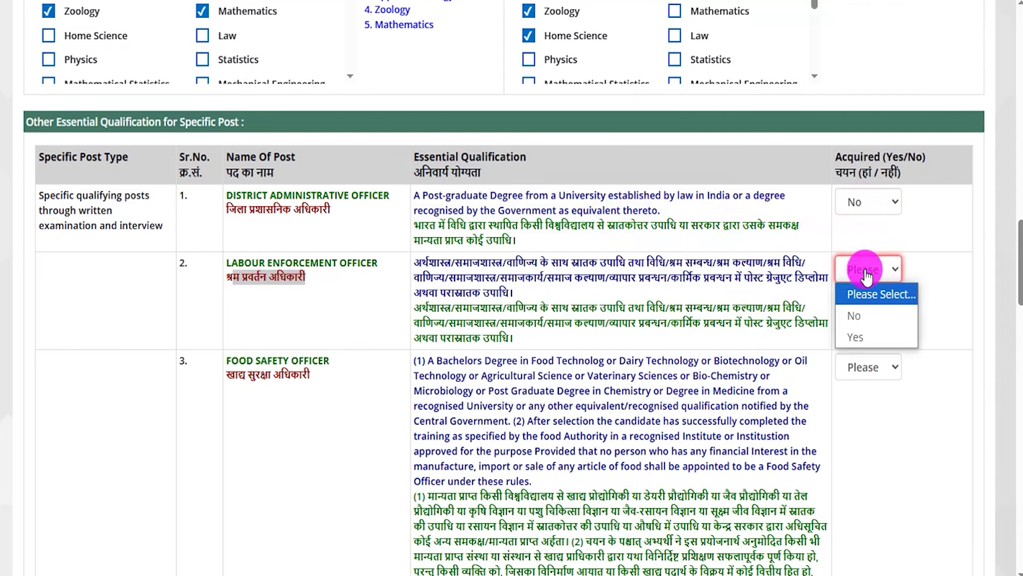
{"action": "left_click", "coordinate": [852, 333]}
{"action": "scroll", "coordinate": [639, 336], "scroll_direction": "down", "scroll_amount": 3}
{"action": "left_click", "coordinate": [866, 208]}
{"action": "left_click", "coordinate": [852, 274]}
- Set the row 9 Assistant Labour Commissioner post to No
{"action": "scroll", "coordinate": [566, 328], "scroll_direction": "down", "scroll_amount": 9}
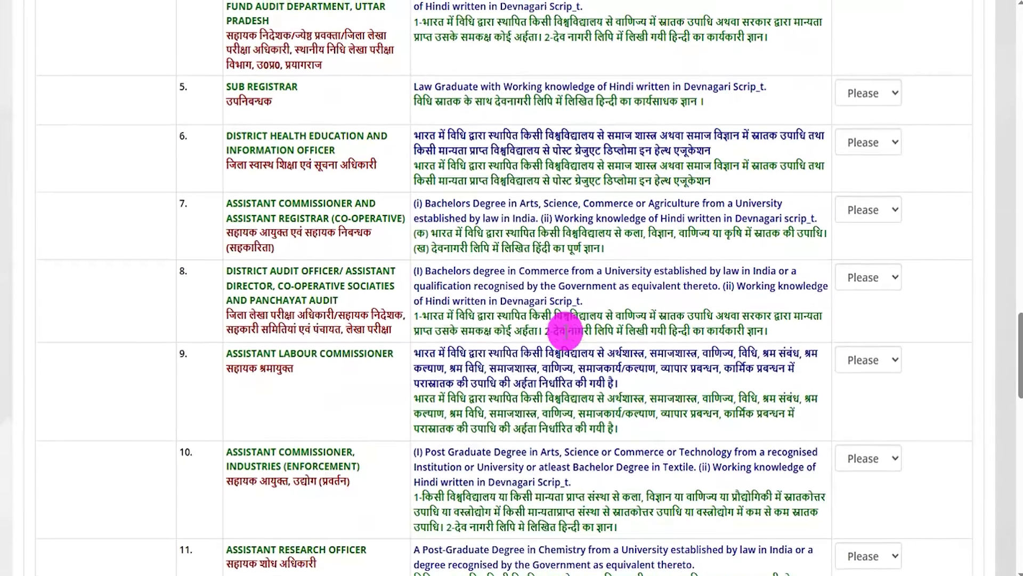
{"action": "scroll", "coordinate": [571, 328], "scroll_direction": "down", "scroll_amount": 2}
{"action": "left_click", "coordinate": [868, 282]}
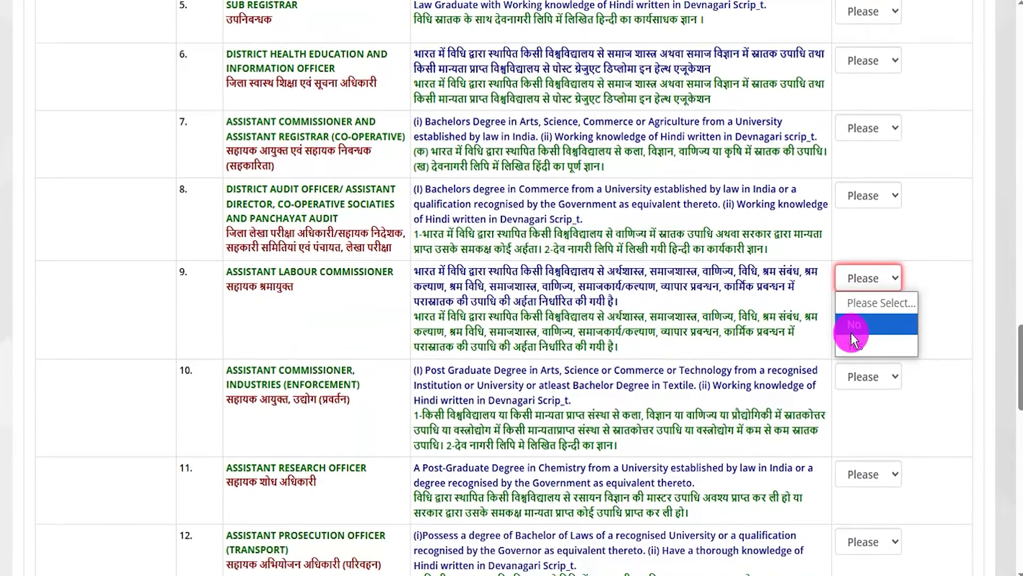
{"action": "left_click", "coordinate": [851, 331]}
{"action": "scroll", "coordinate": [655, 319], "scroll_direction": "down", "scroll_amount": 5}
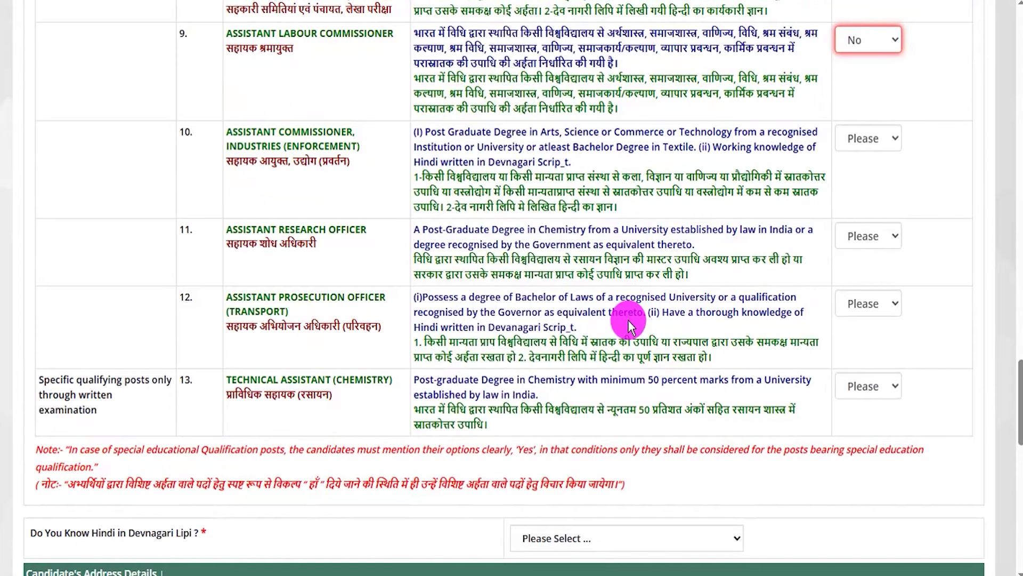
{"action": "scroll", "coordinate": [720, 307], "scroll_direction": "down", "scroll_amount": 5}
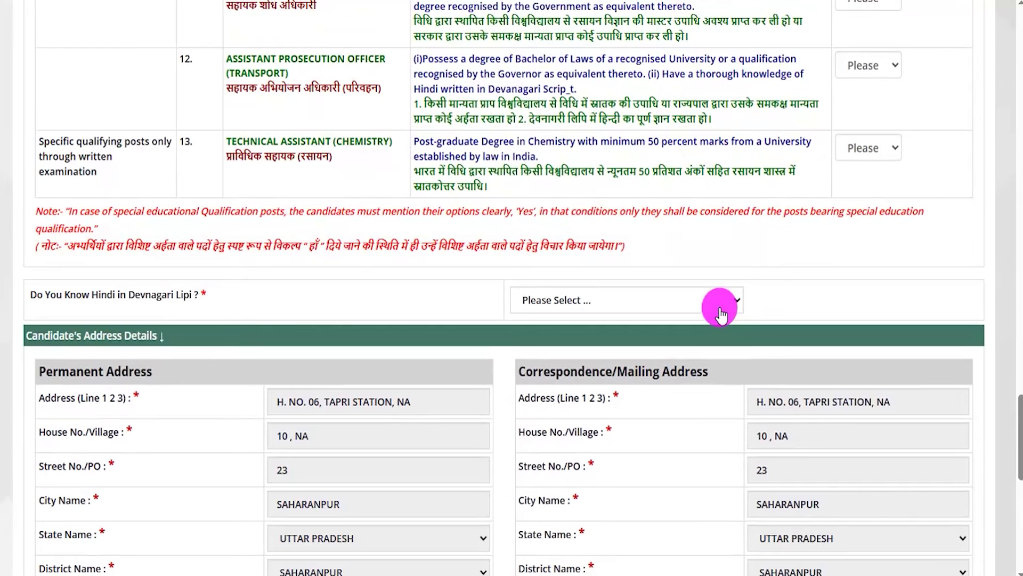
{"action": "scroll", "coordinate": [722, 306], "scroll_direction": "down", "scroll_amount": 3}
- Answer Yes to 'Do You Know Hindi in Devnagari Lipi?' and review the prefilled permanent and mailing addresses
{"action": "left_click_drag", "start_coordinate": [37, 135], "coordinate": [188, 134]}
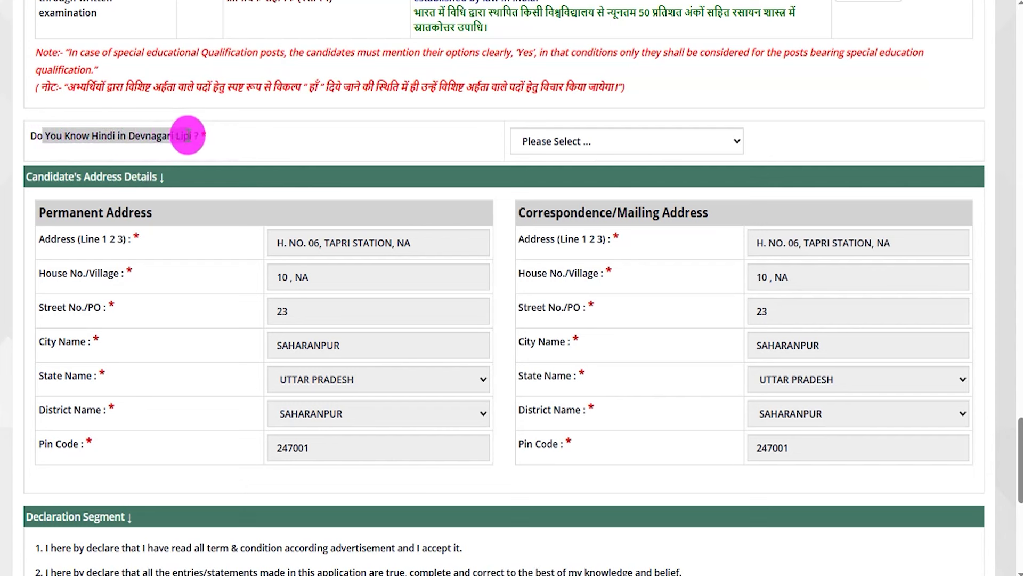
{"action": "left_click", "coordinate": [562, 146]}
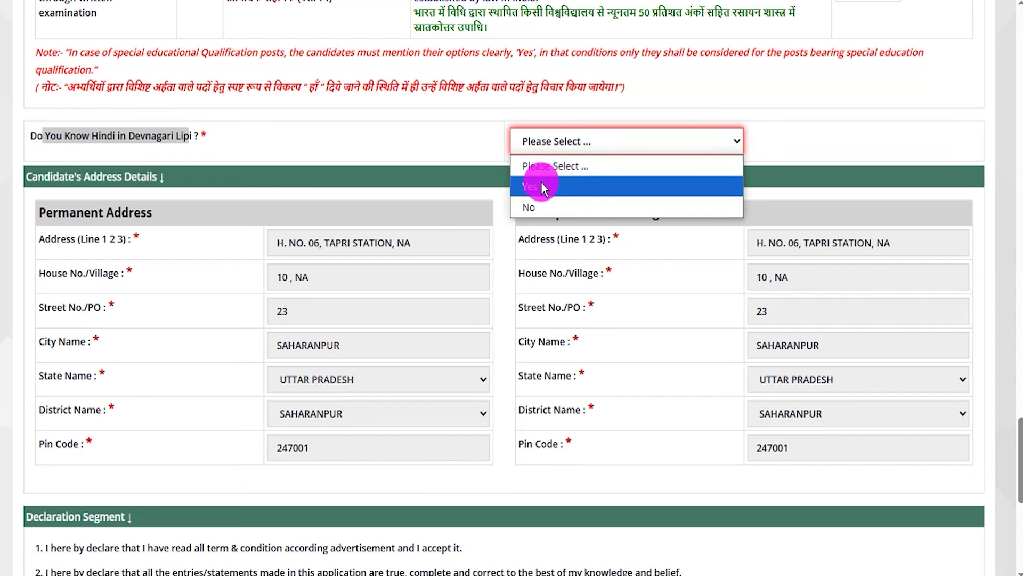
{"action": "left_click", "coordinate": [540, 185]}
{"action": "left_click", "coordinate": [552, 149]}
{"action": "left_click", "coordinate": [538, 207]}
{"action": "left_click", "coordinate": [135, 212]}
{"action": "left_click_drag", "start_coordinate": [113, 212], "coordinate": [47, 212]}
{"action": "left_click_drag", "start_coordinate": [533, 204], "coordinate": [654, 202]}
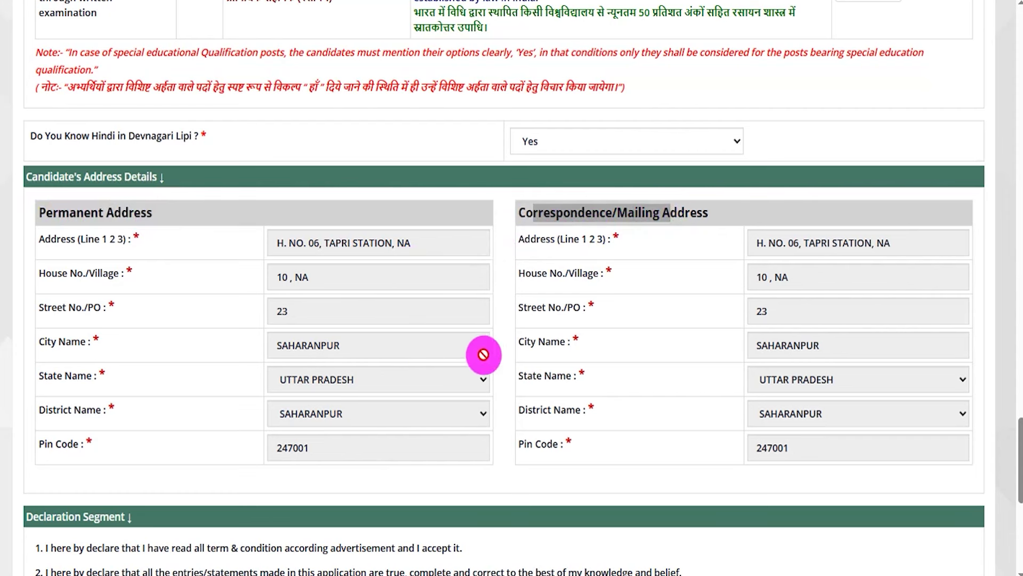
{"action": "scroll", "coordinate": [501, 343], "scroll_direction": "down", "scroll_amount": 2}
{"action": "scroll", "coordinate": [501, 342], "scroll_direction": "down", "scroll_amount": 6}
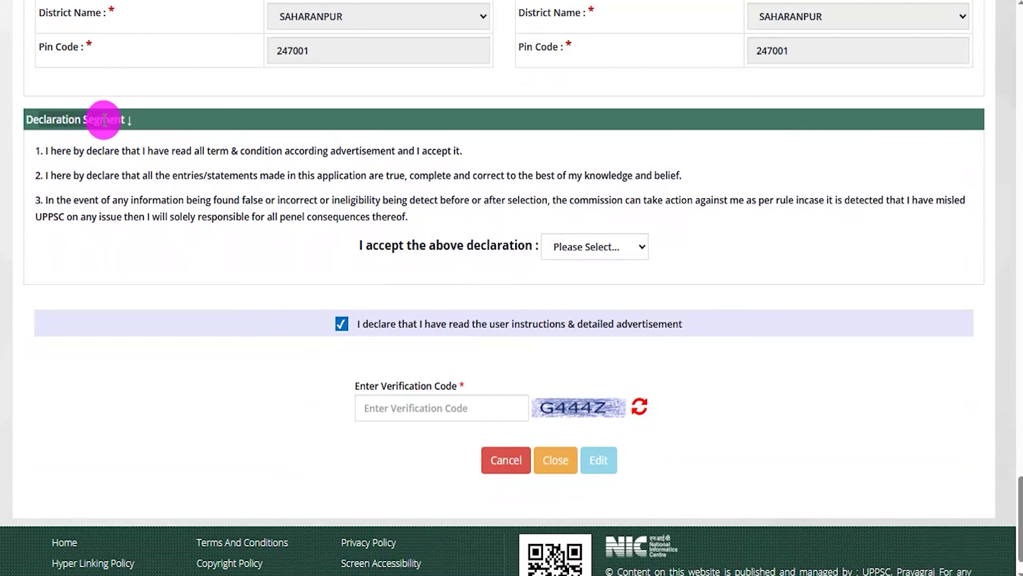
- Answer Yes to 'I accept the above declaration'
{"action": "left_click_drag", "start_coordinate": [382, 245], "coordinate": [490, 244]}
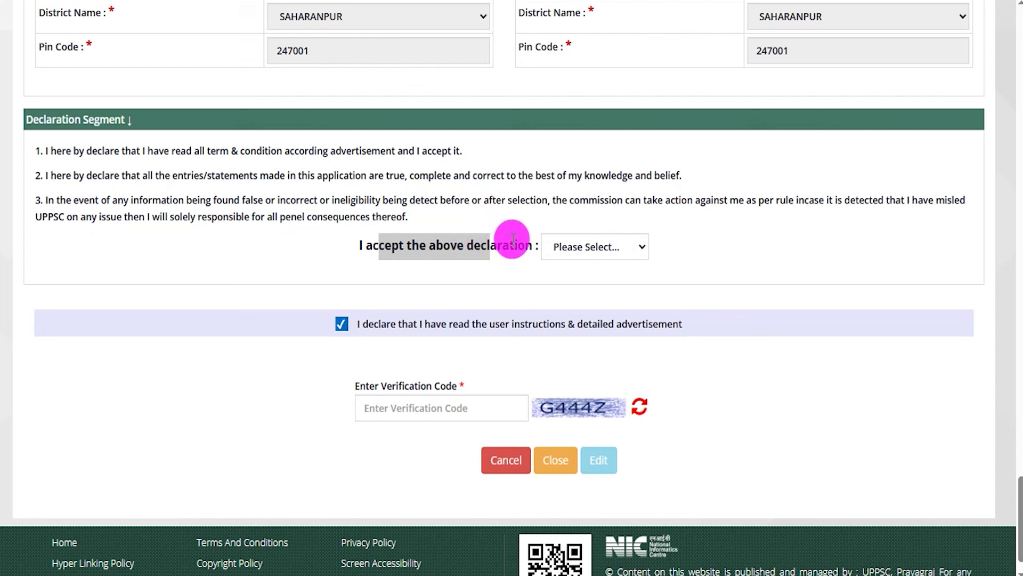
{"action": "left_click", "coordinate": [583, 255]}
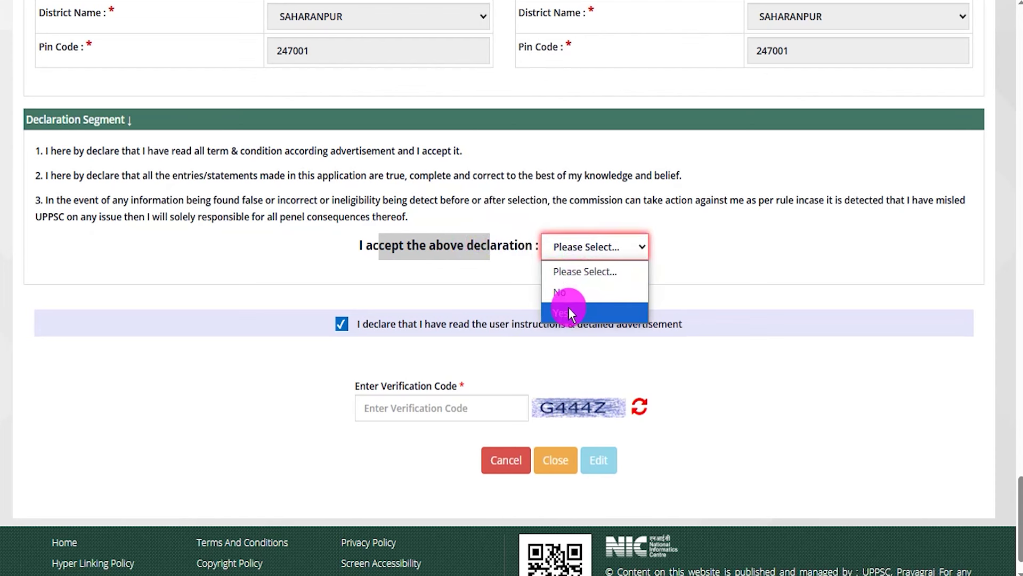
{"action": "left_click", "coordinate": [571, 314]}
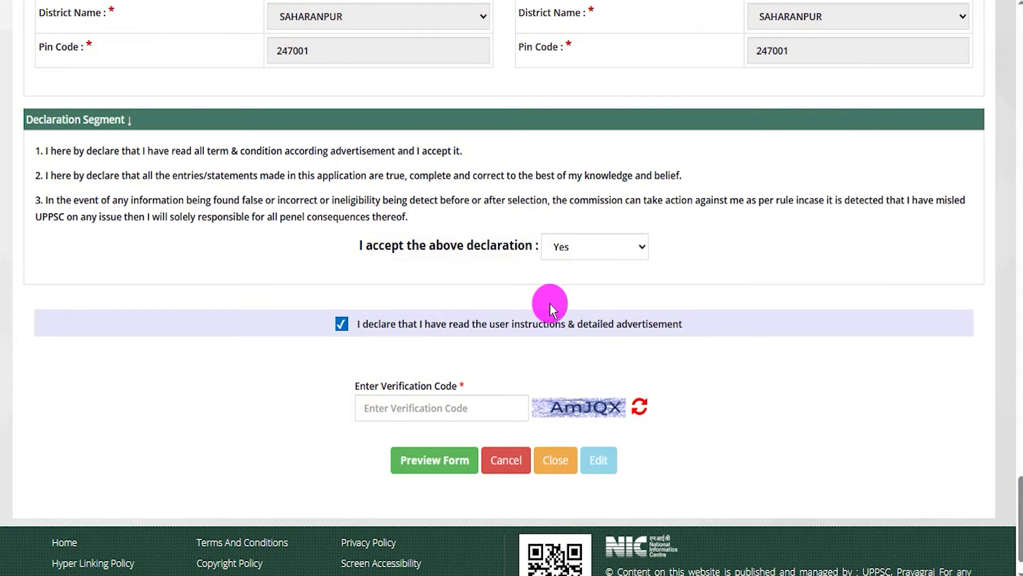
- Open the Preview Form view of the completed PCS application
{"action": "left_click_drag", "start_coordinate": [625, 416], "coordinate": [705, 368]}
{"action": "left_click_drag", "start_coordinate": [470, 408], "coordinate": [541, 357]}
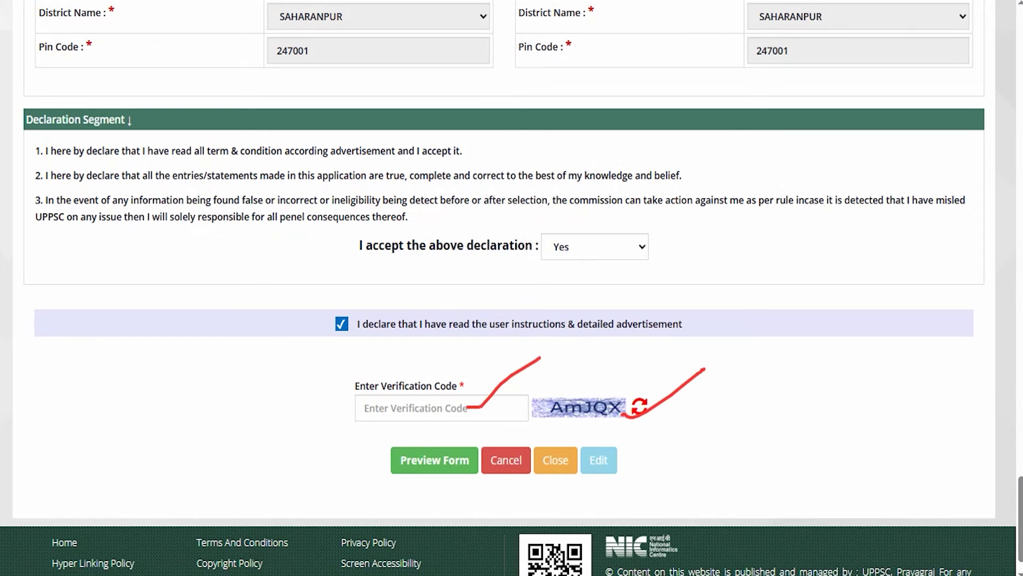
{"action": "left_click_drag", "start_coordinate": [304, 404], "coordinate": [363, 427]}
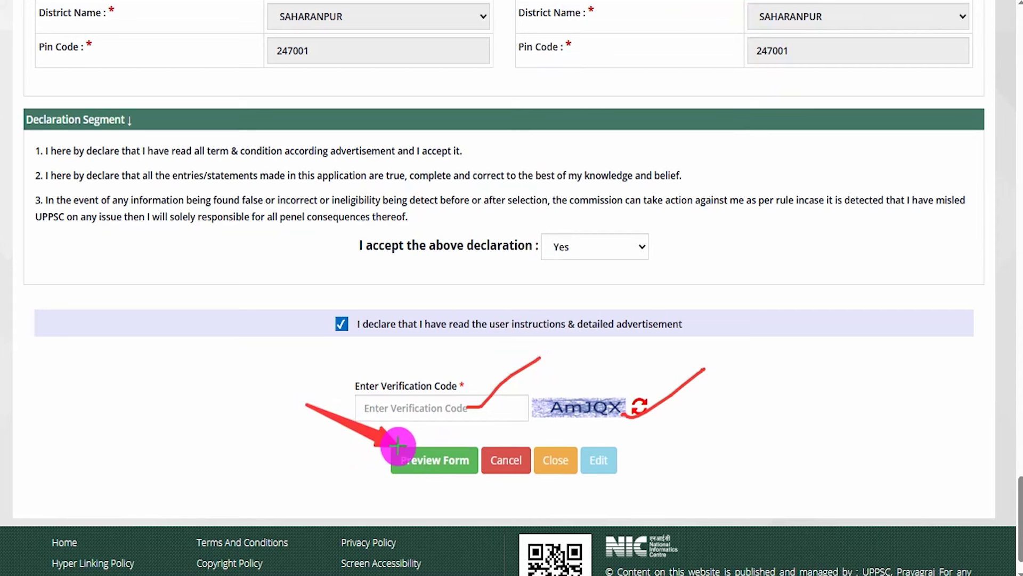
{"action": "left_click", "coordinate": [403, 458]}
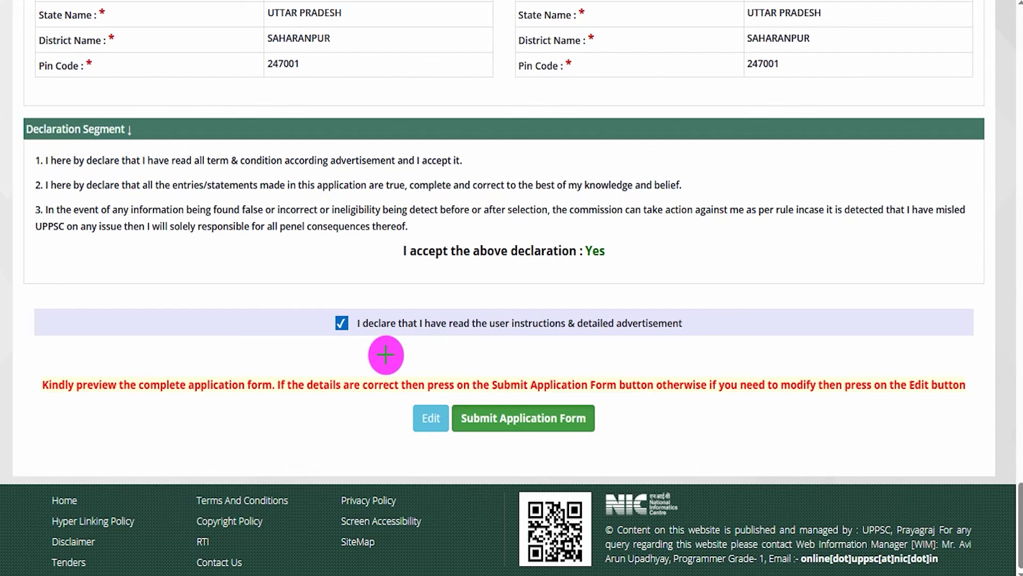
- Submit the application form and confirm Yes in the Fee Confirmation Window for the 65 fee
{"action": "left_click_drag", "start_coordinate": [393, 345], "coordinate": [423, 406]}
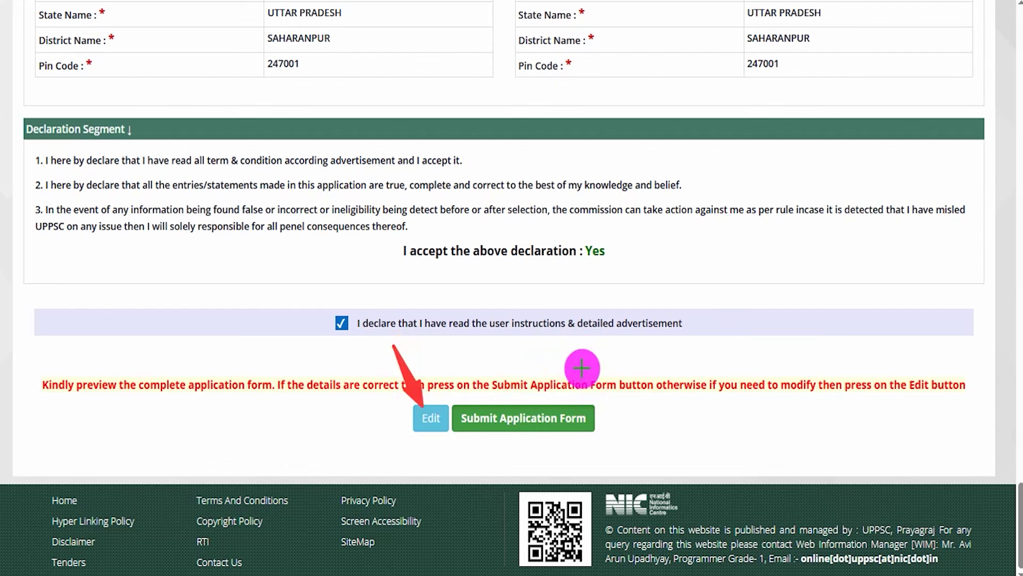
{"action": "left_click_drag", "start_coordinate": [615, 333], "coordinate": [579, 410]}
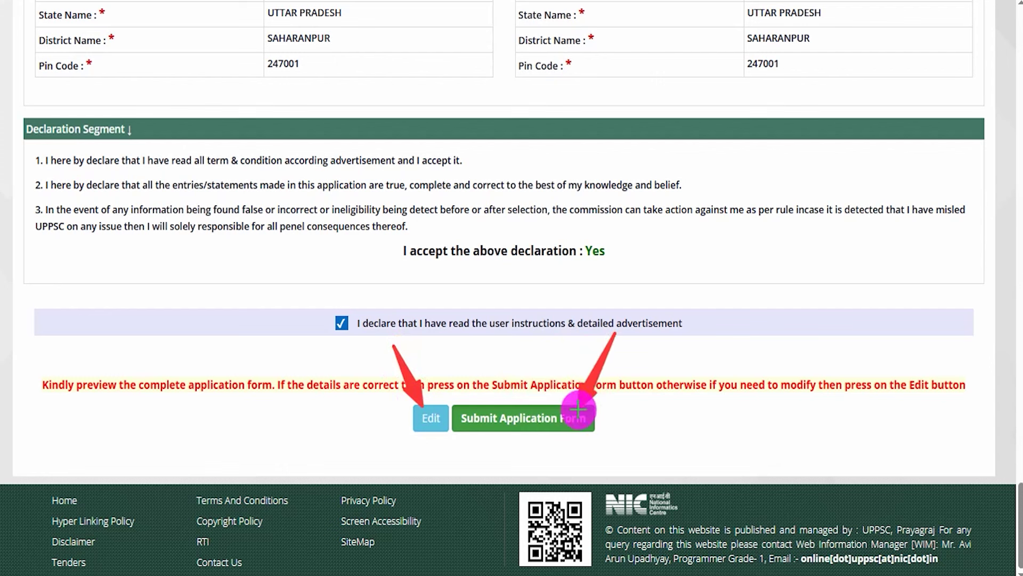
{"action": "left_click", "coordinate": [586, 420]}
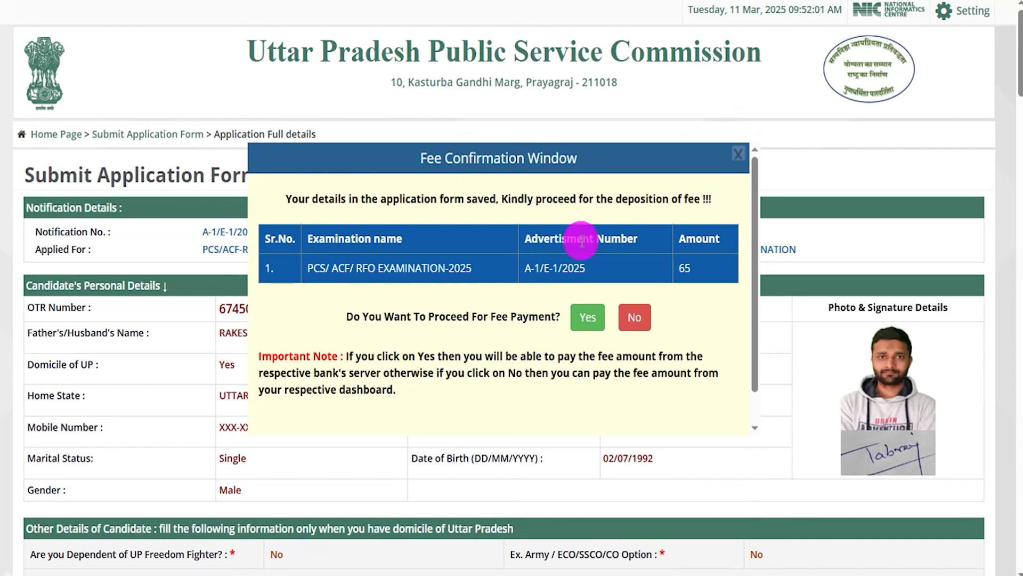
{"action": "left_click", "coordinate": [597, 307]}
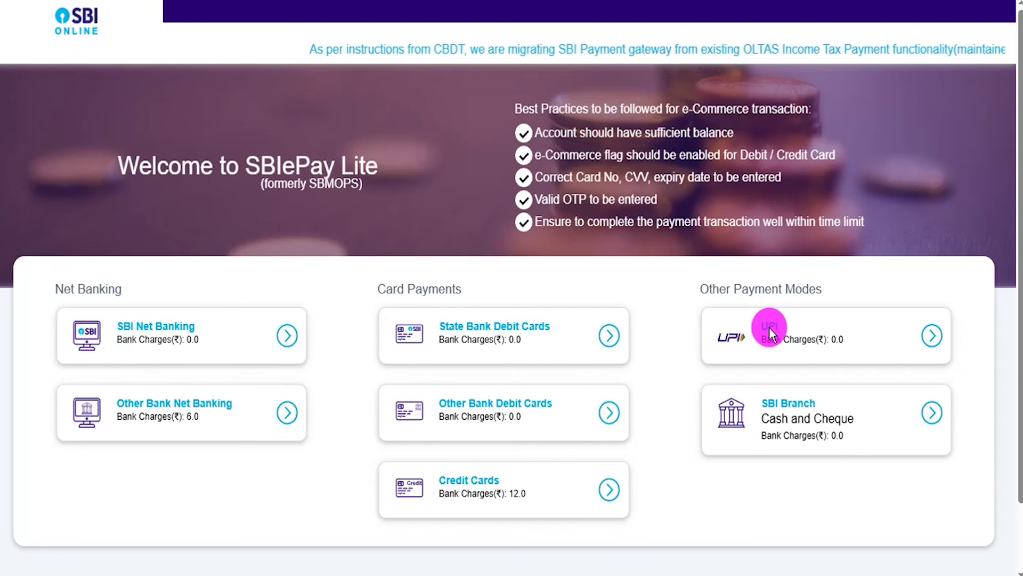
- Choose UPI under Other Payment Modes and switch to QR code payment for Rs 65
{"action": "left_click", "coordinate": [934, 336]}
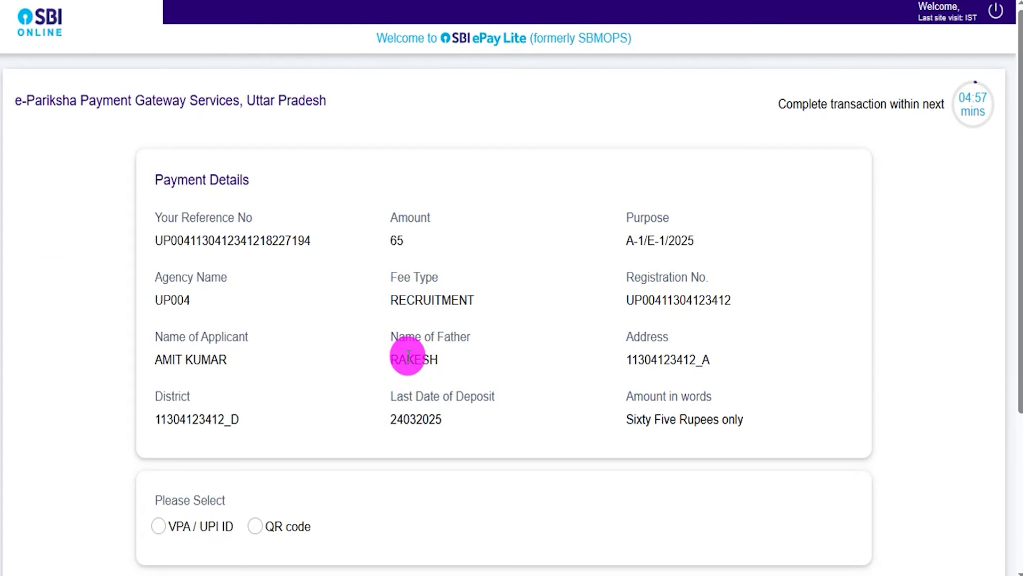
{"action": "left_click", "coordinate": [159, 526]}
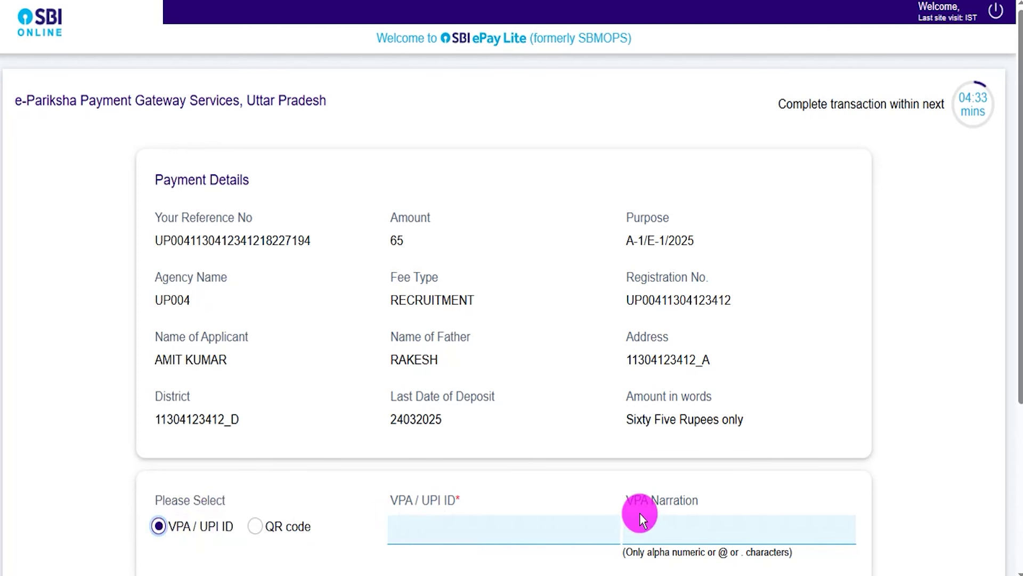
{"action": "scroll", "coordinate": [703, 530], "scroll_direction": "down", "scroll_amount": 2}
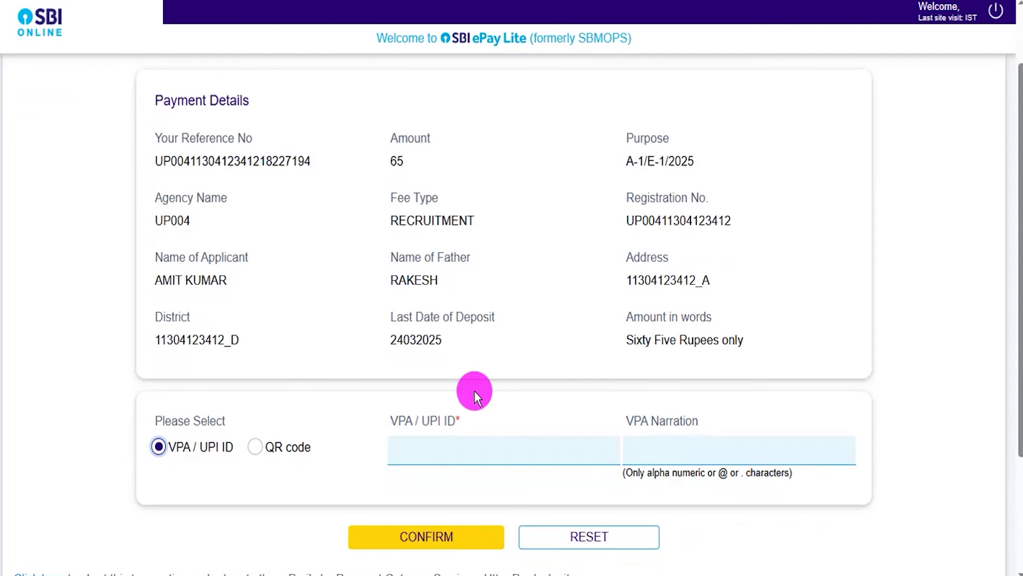
{"action": "left_click", "coordinate": [259, 450]}
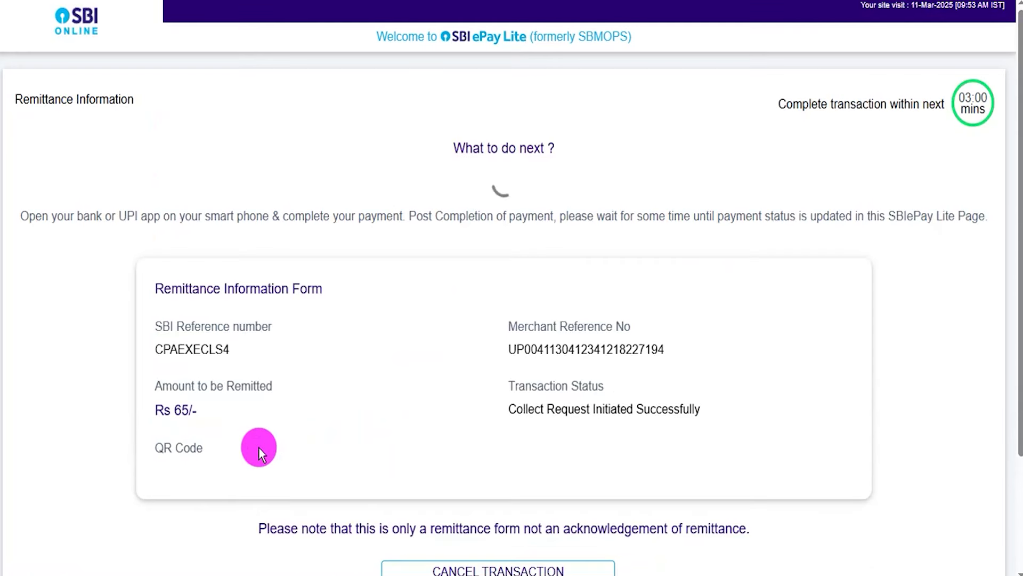
{"action": "scroll", "coordinate": [510, 427], "scroll_direction": "down", "scroll_amount": 3}
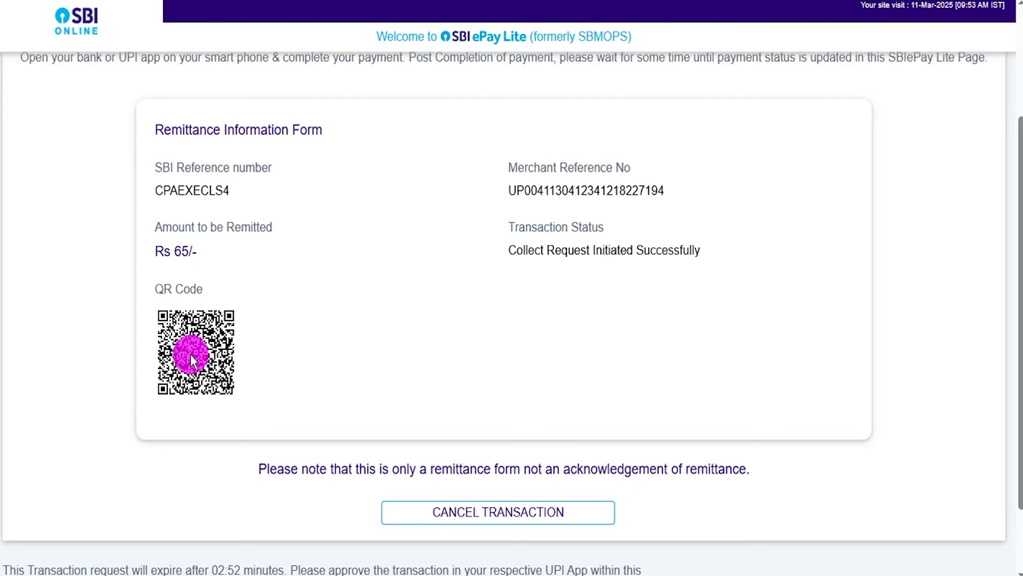
{"action": "left_click_drag", "start_coordinate": [175, 249], "coordinate": [193, 251]}
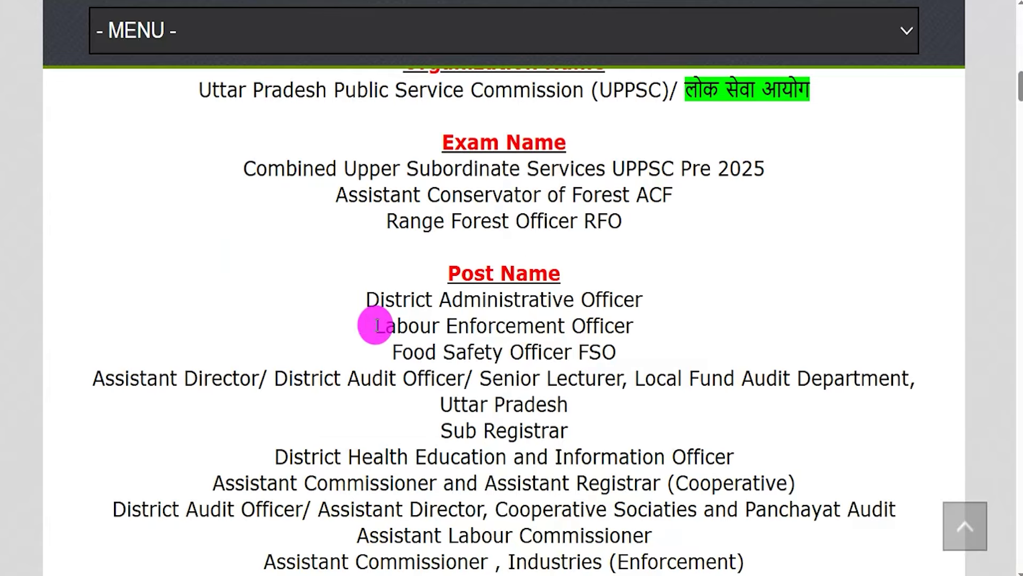
{"action": "scroll", "coordinate": [507, 274], "scroll_direction": "down", "scroll_amount": 10}
{"action": "left_click_drag", "start_coordinate": [421, 340], "coordinate": [605, 341]}
{"action": "left_click", "coordinate": [564, 336]}
{"action": "left_click_drag", "start_coordinate": [448, 362], "coordinate": [568, 361]}
{"action": "left_click_drag", "start_coordinate": [421, 387], "coordinate": [599, 388]}
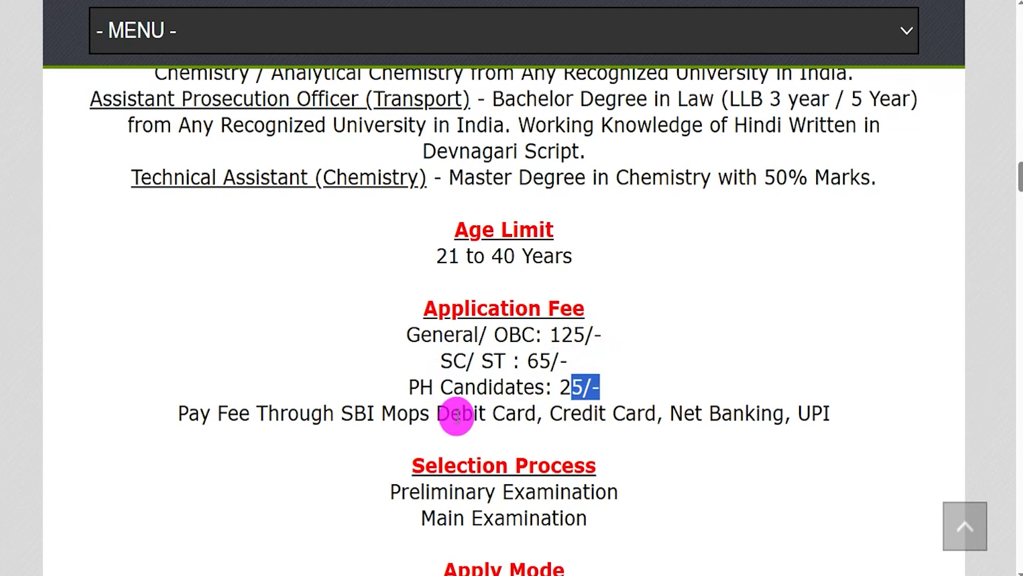
{"action": "left_click_drag", "start_coordinate": [325, 414], "coordinate": [727, 418]}
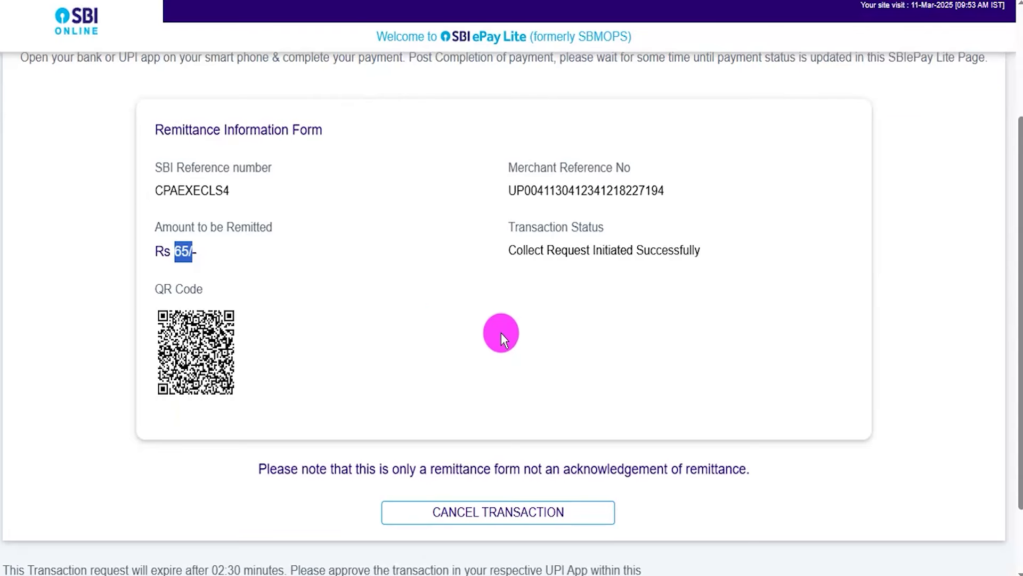